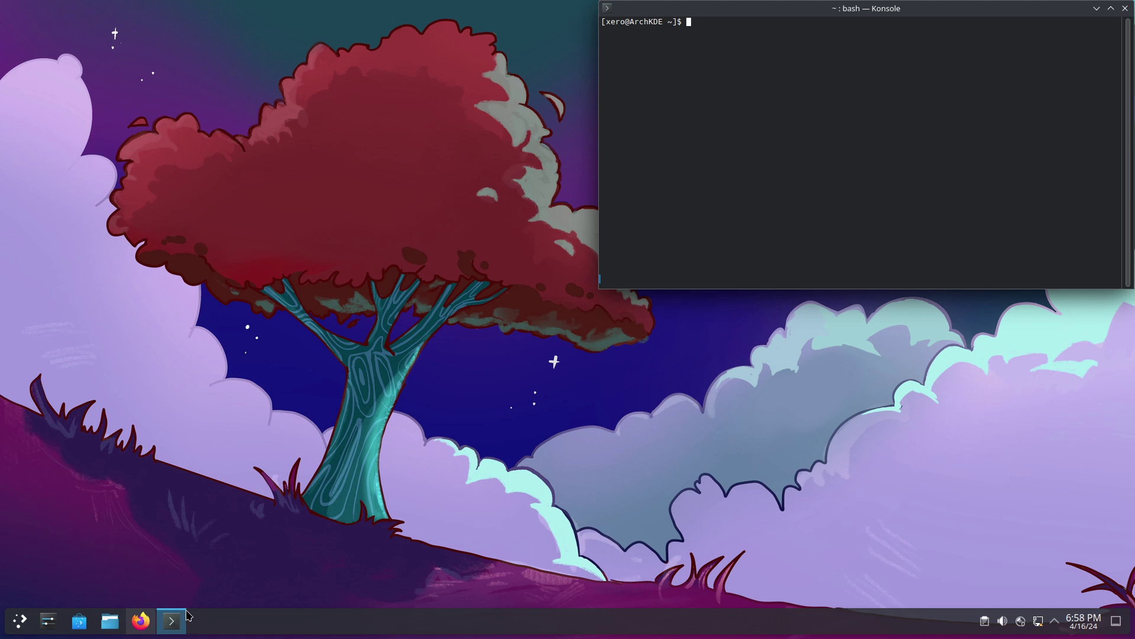
- Bring Firefox forward and browse the KDE Store's Wallpapers KDE Plasma listing
left_click(142, 622)
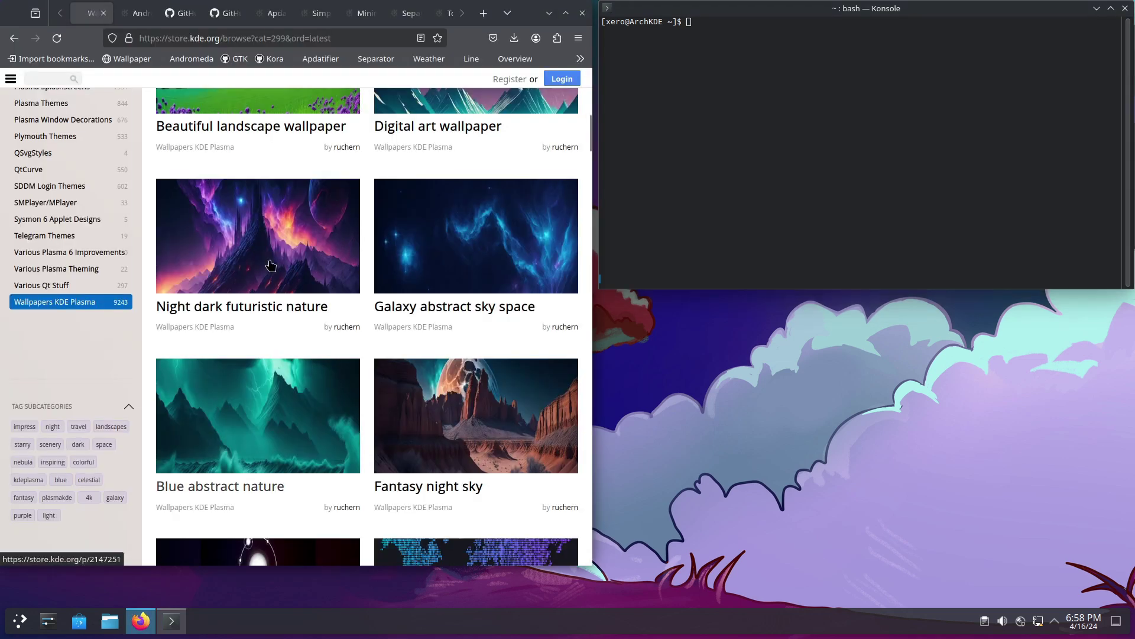
scroll(272, 170, "down", 6)
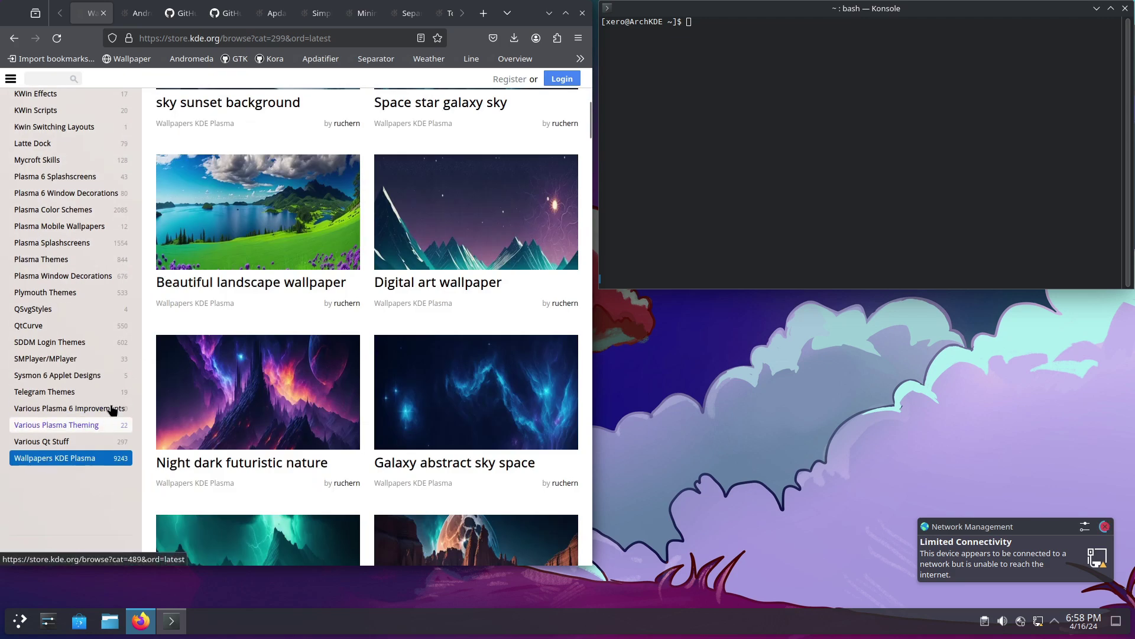
scroll(210, 243, "up", 2)
scroll(210, 242, "up", 4)
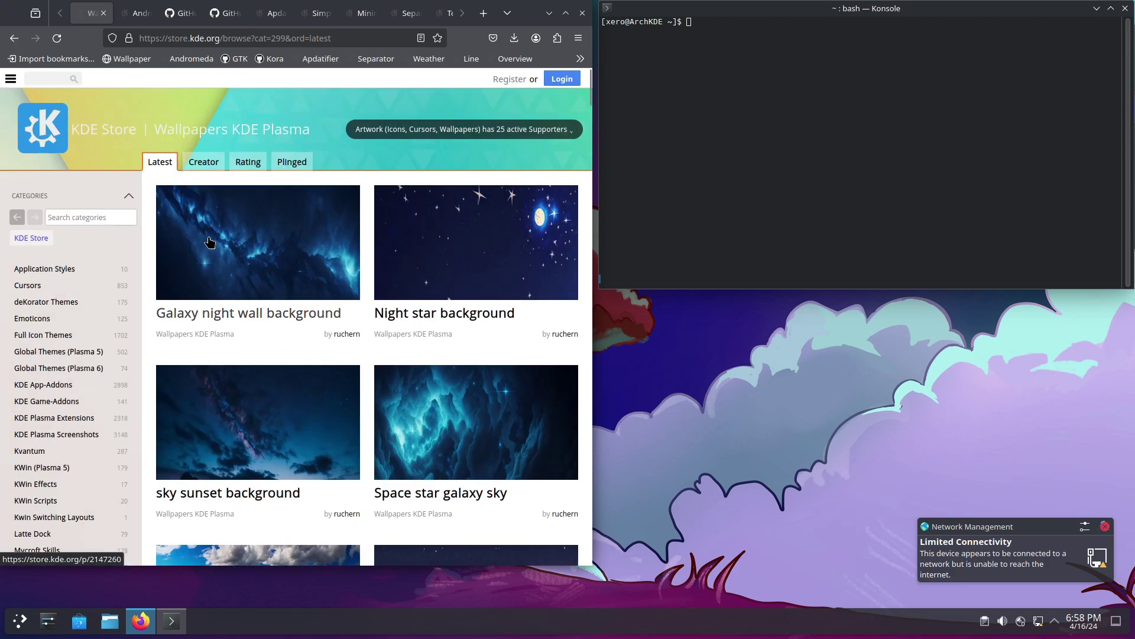
scroll(211, 254, "down", 10)
scroll(213, 267, "down", 4)
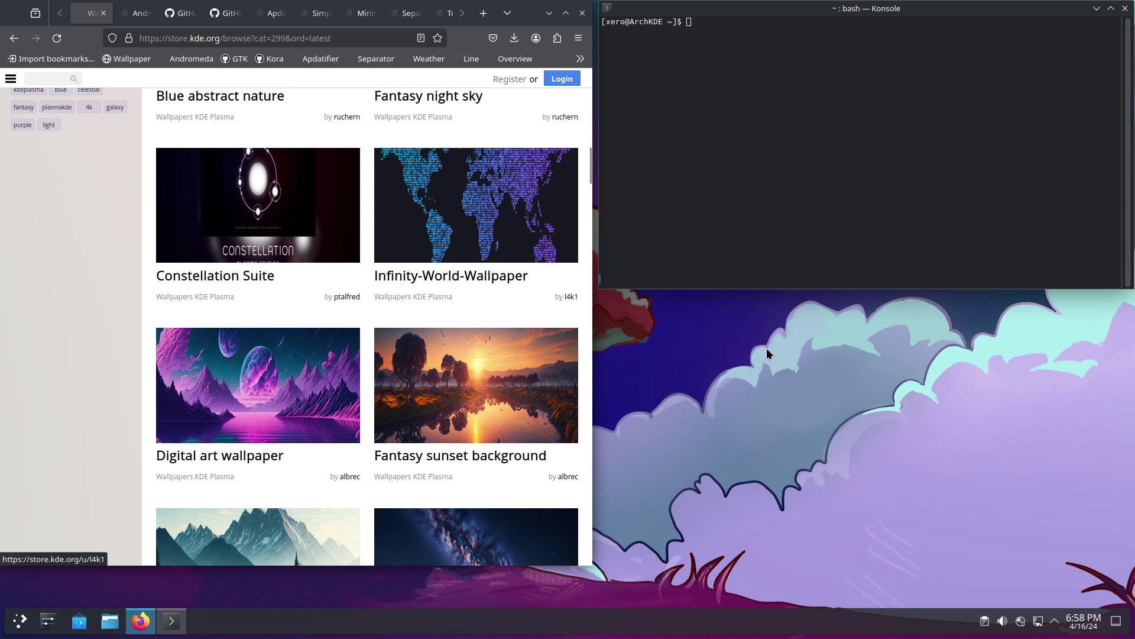
- Minimize Firefox and apply the Xero-Plasma96 sunset wallpaper via Configure Desktop and Wallpaper
left_click(549, 13)
right_click(492, 391)
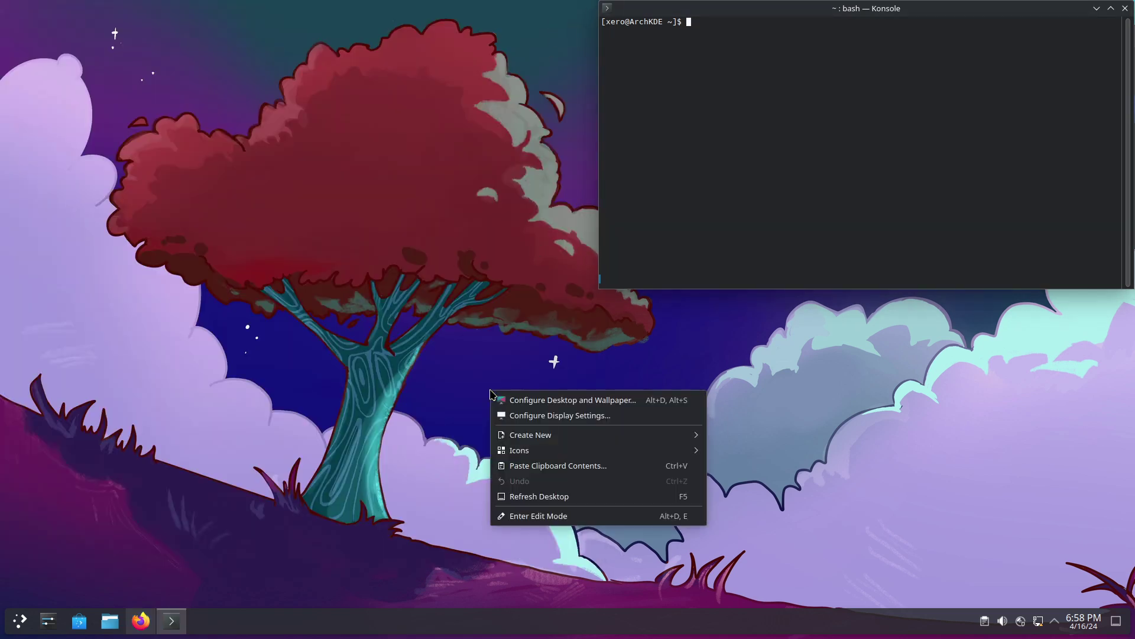
left_click(547, 406)
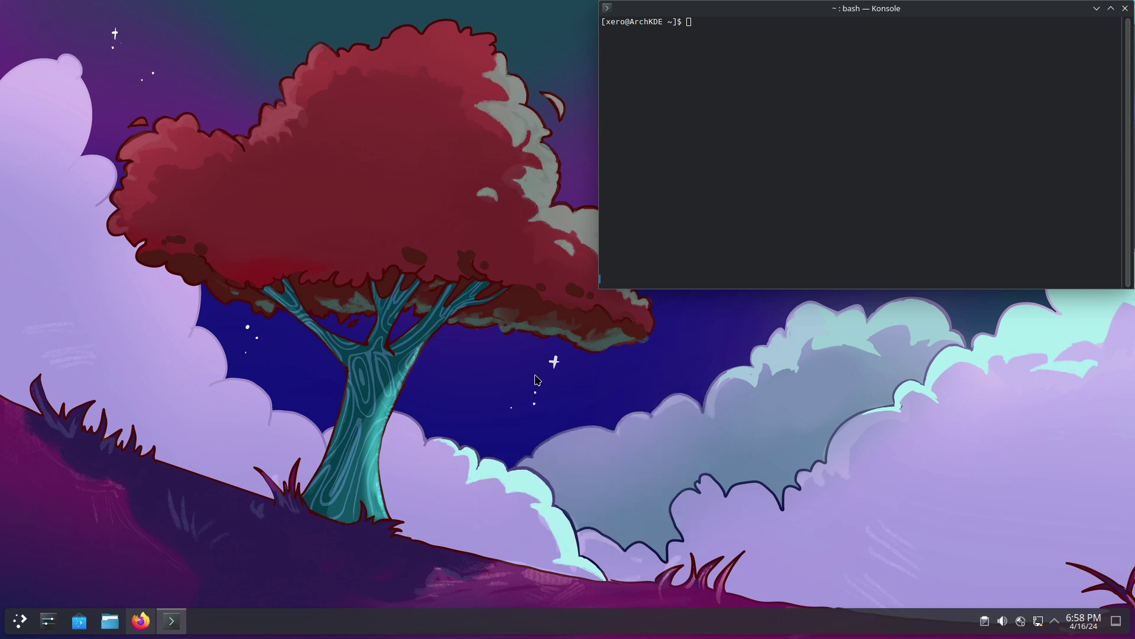
scroll(589, 305, "up", 5)
scroll(589, 304, "up", 5)
left_click(490, 324)
left_click(699, 460)
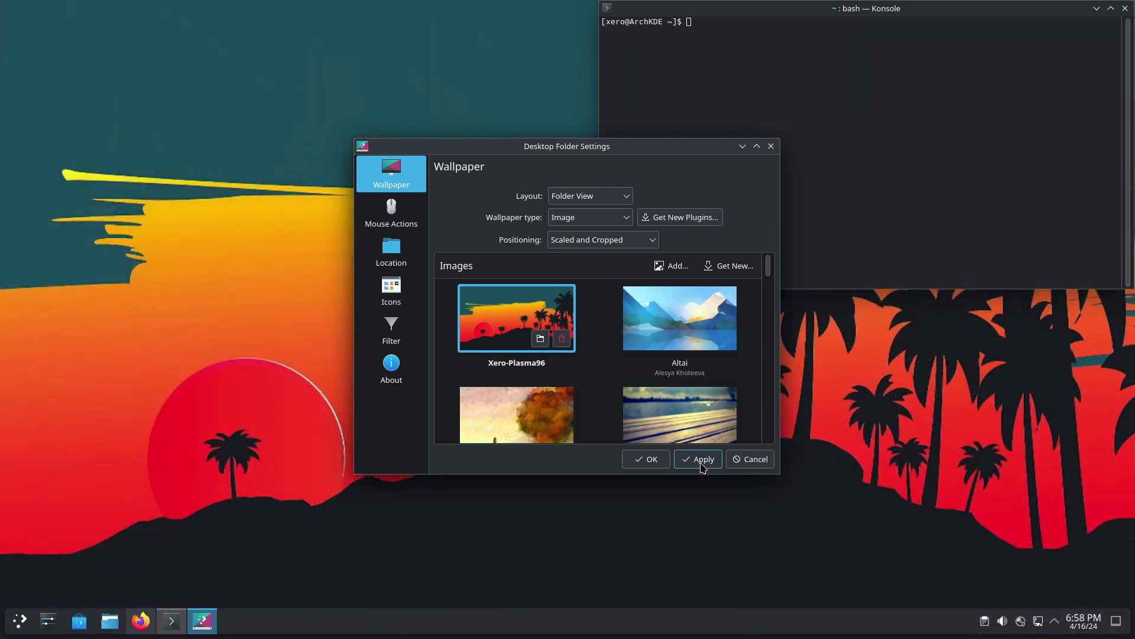
left_click(701, 466)
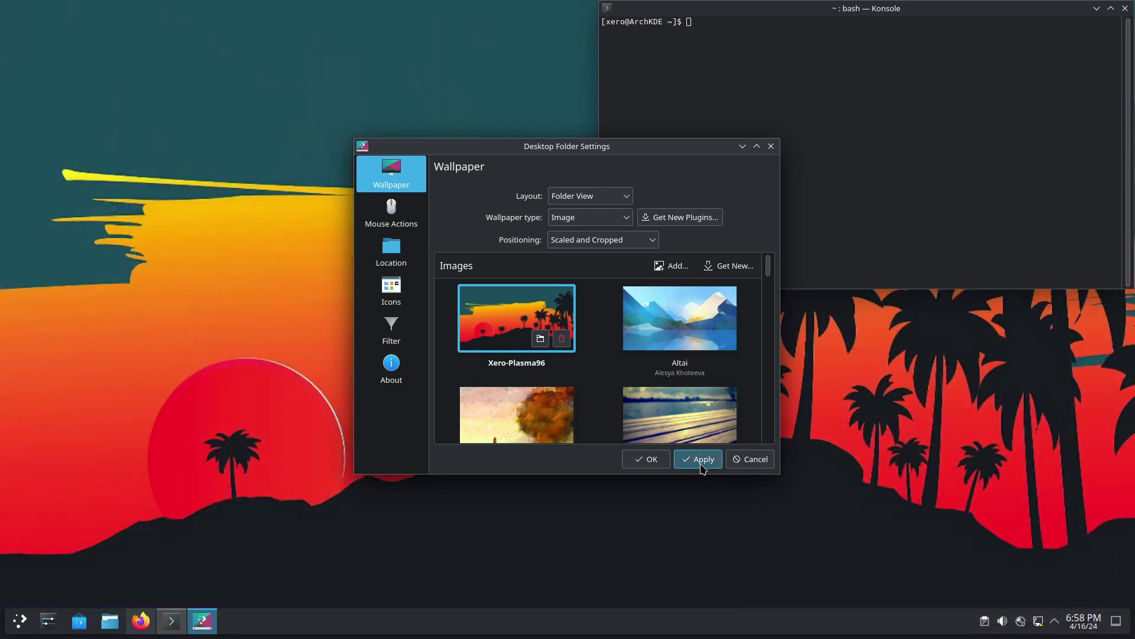
left_click(649, 461)
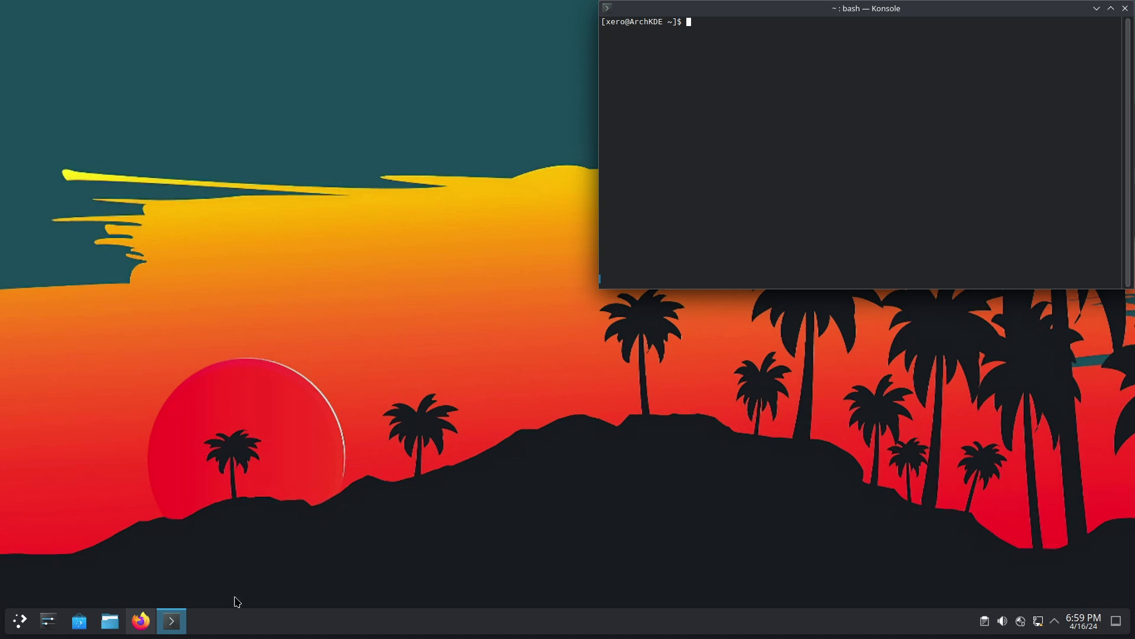
left_click(141, 621)
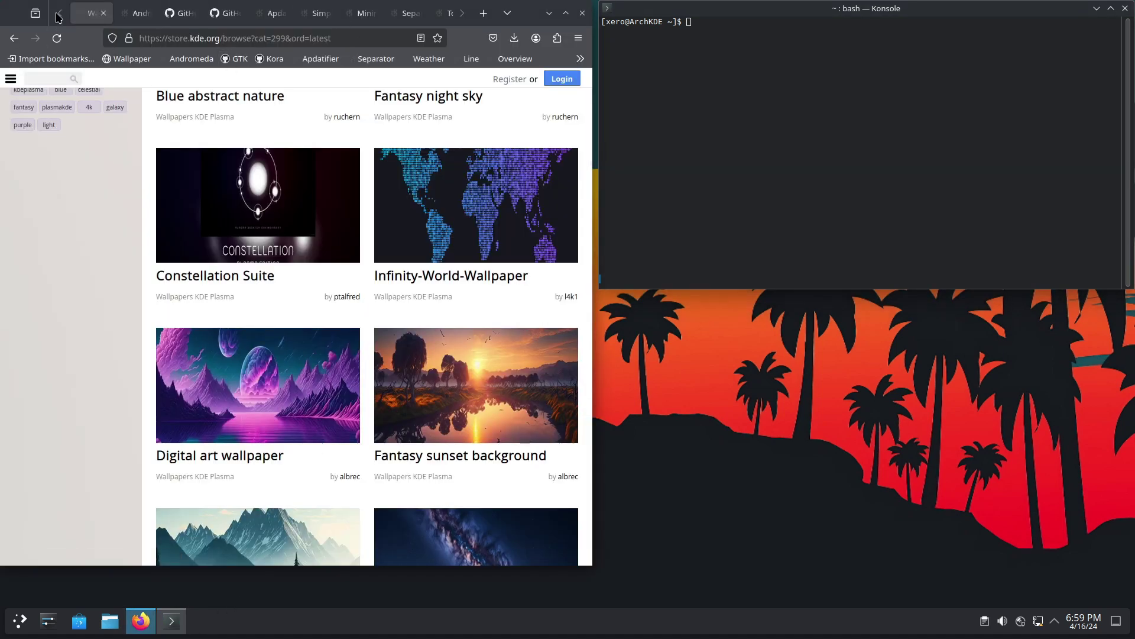
key("ctrl+Tab")
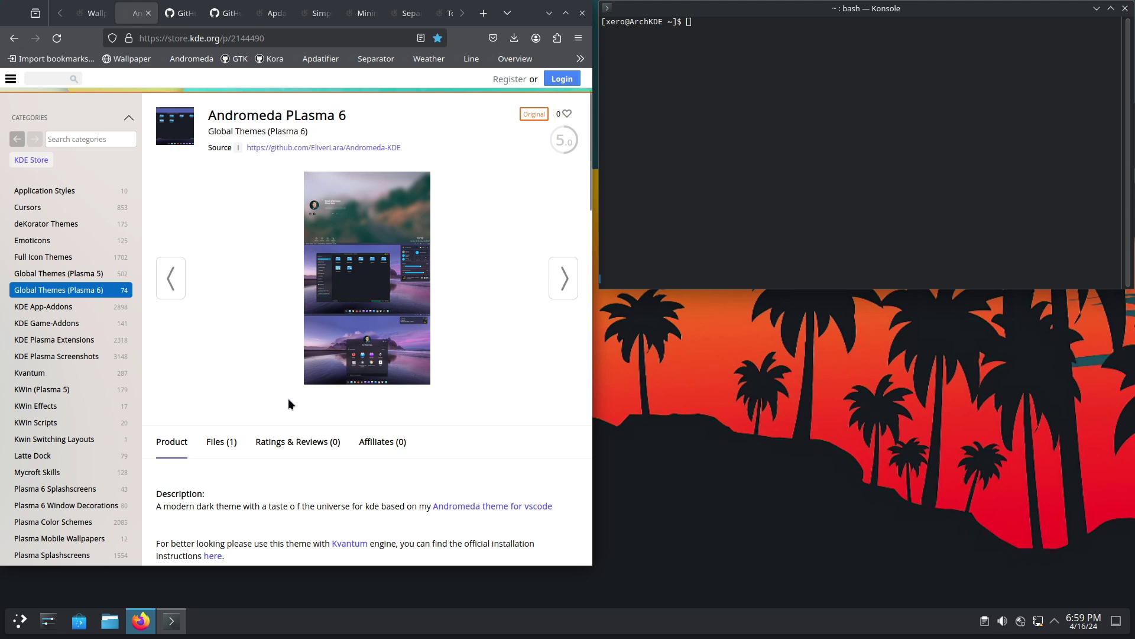
left_click(369, 337)
scroll(370, 370, "down", 5)
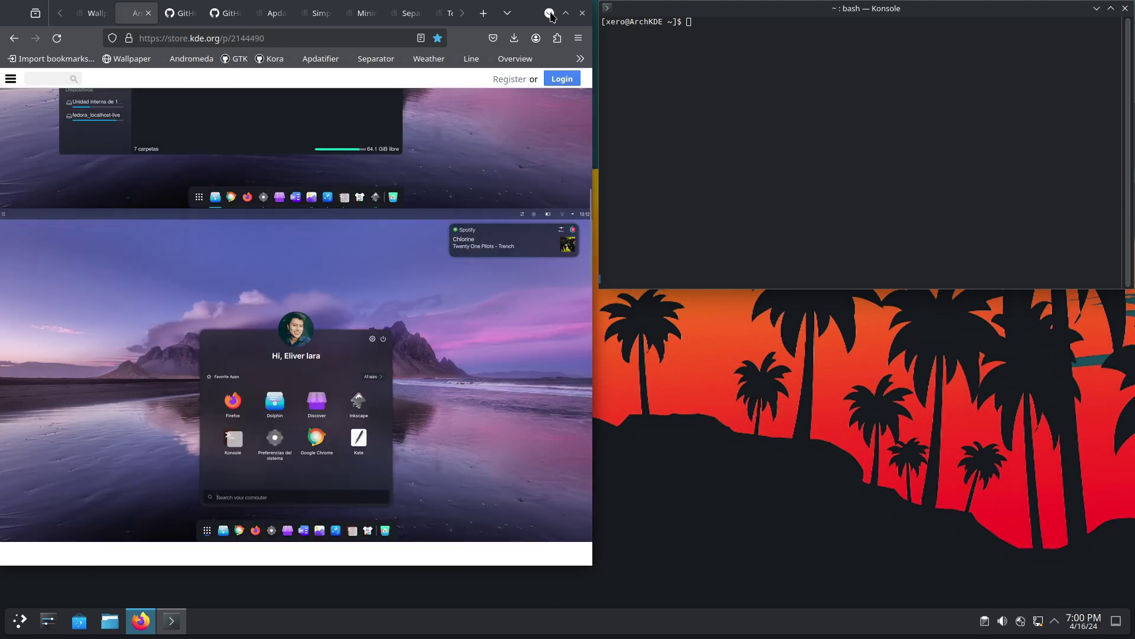
left_click(550, 14)
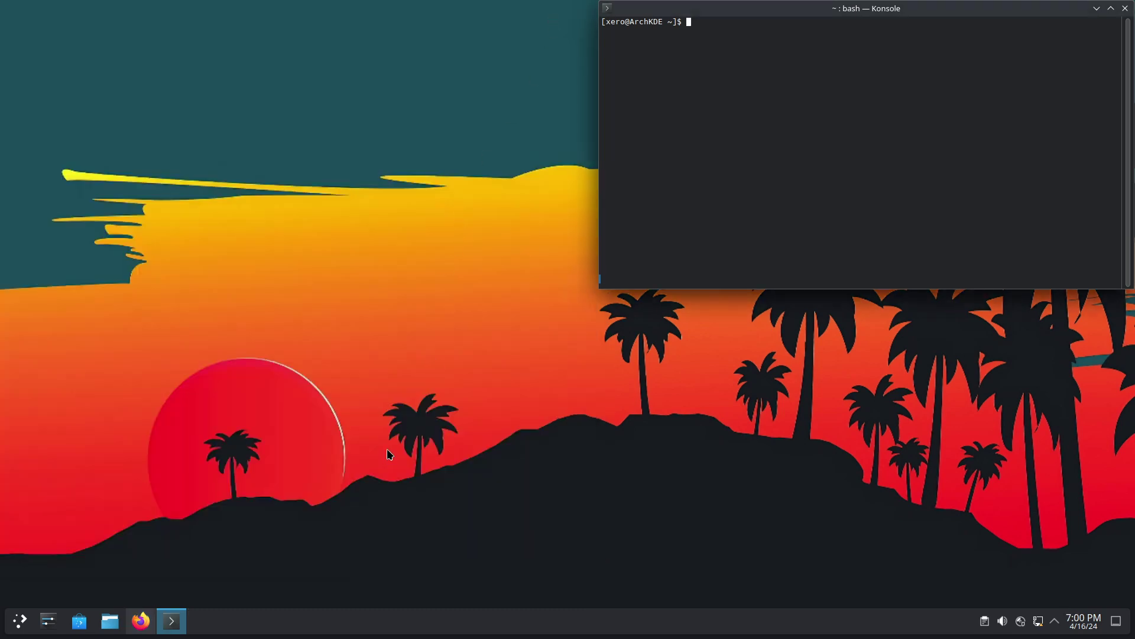
- Search the global theme store for 'andromeda' and install Andromeda PLasma 6, authorising with the password
left_click(48, 621)
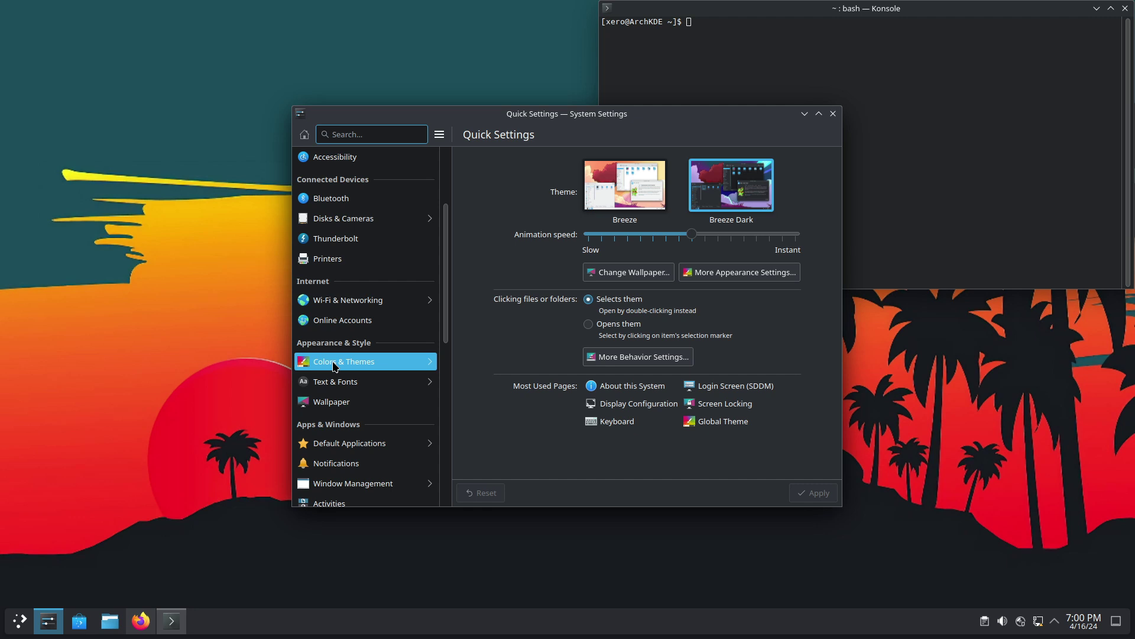
left_click(334, 361)
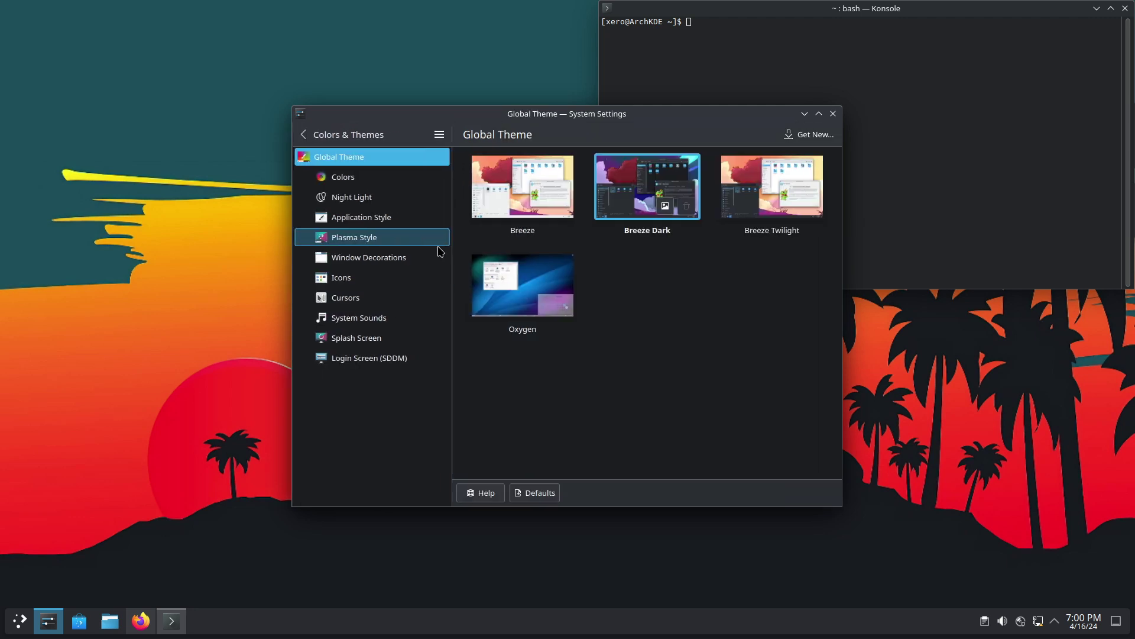
left_click(807, 134)
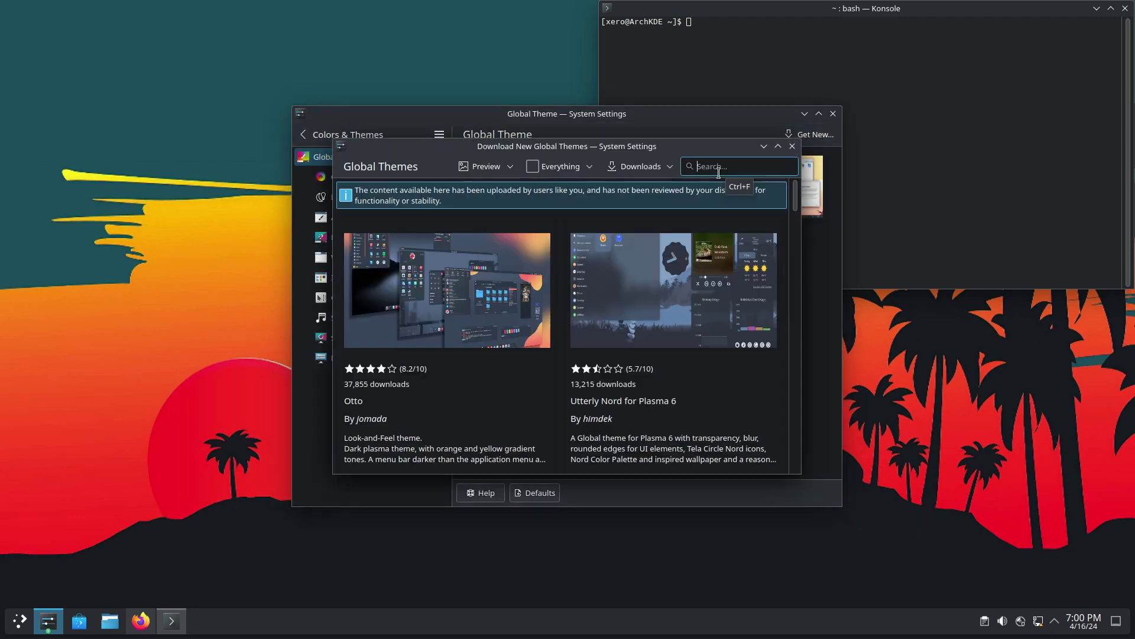
type("andromeda")
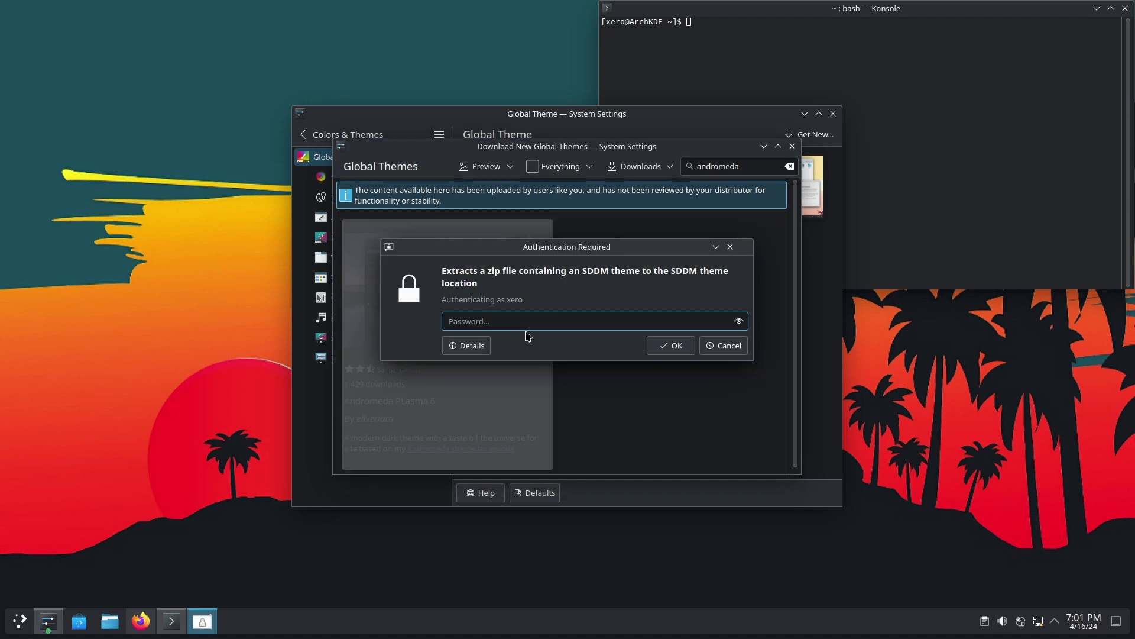
type("••••")
key("Return")
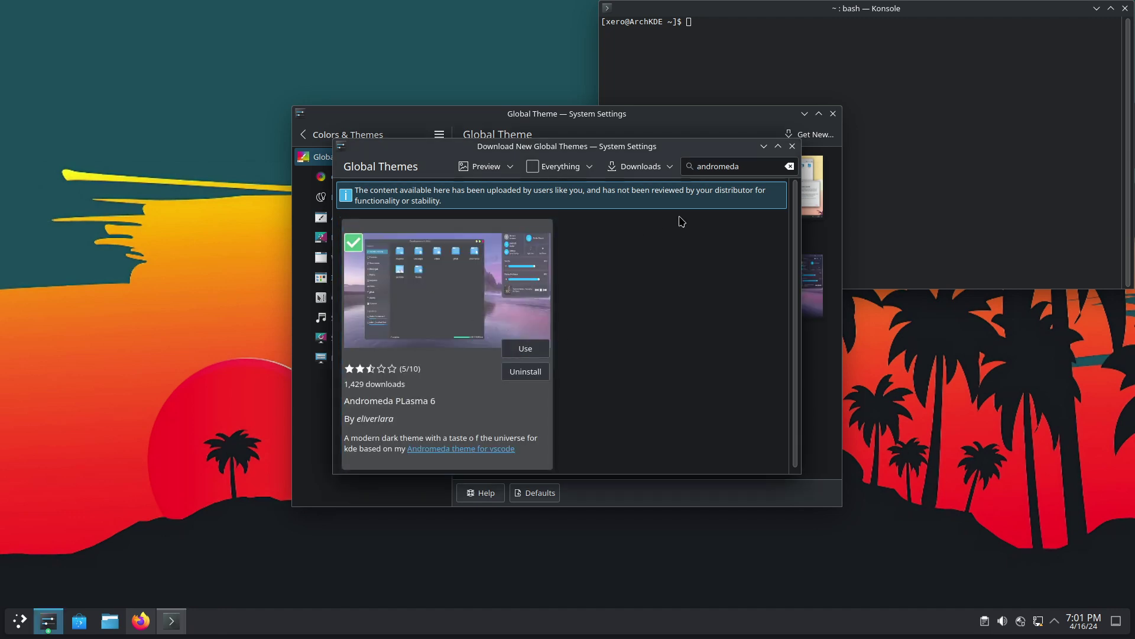
- Close the theme windows and open the Andromeda bookmark in a new Firefox tab
left_click(793, 148)
left_click(832, 113)
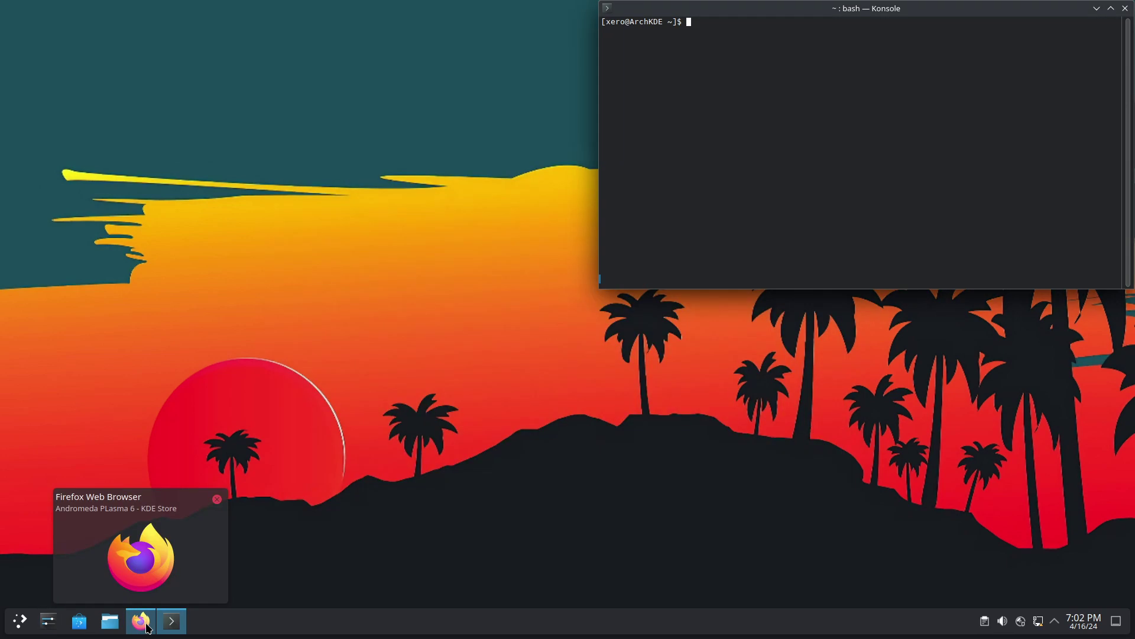
left_click(140, 621)
middle_click(191, 59)
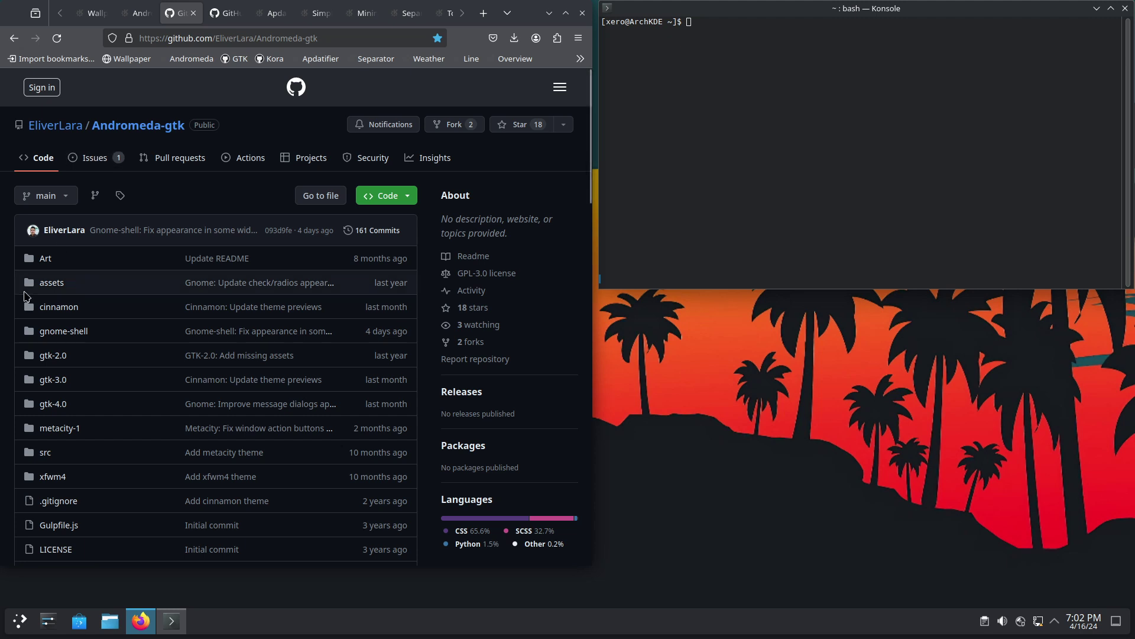
- Copy the Andromeda-gtk repository's HTTPS clone URL from the Code menu
left_click(402, 199)
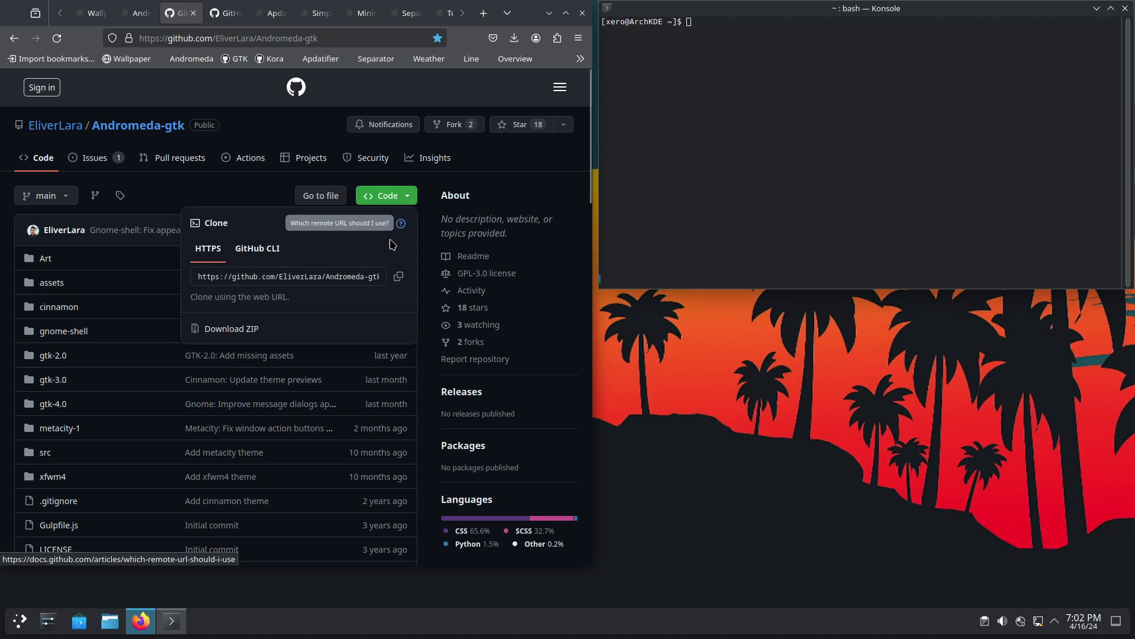
left_click(401, 278)
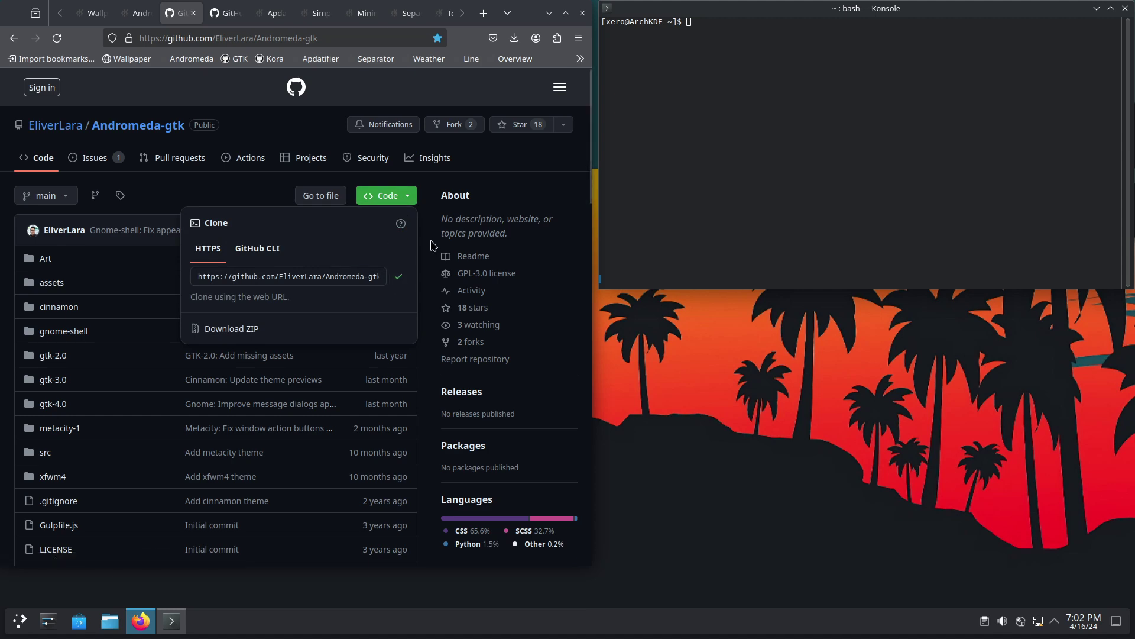
left_click(834, 204)
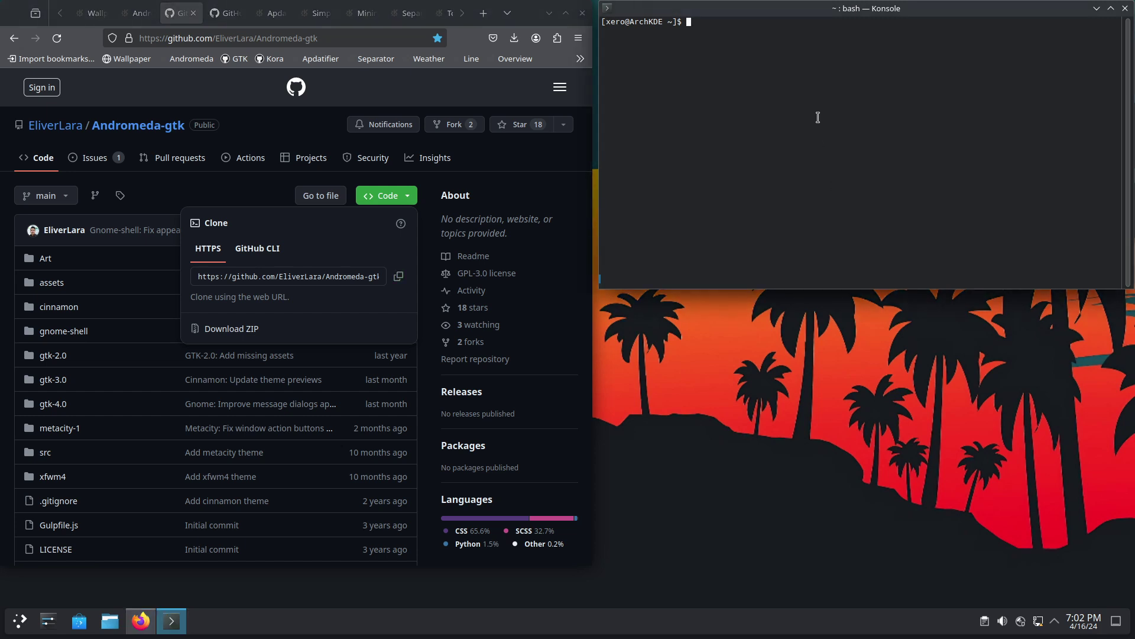
- Create and enter a .themes folder, then git clone the copied Andromeda-gtk URL into it
type("mkdir .themes")
key("Return")
type("cd .")
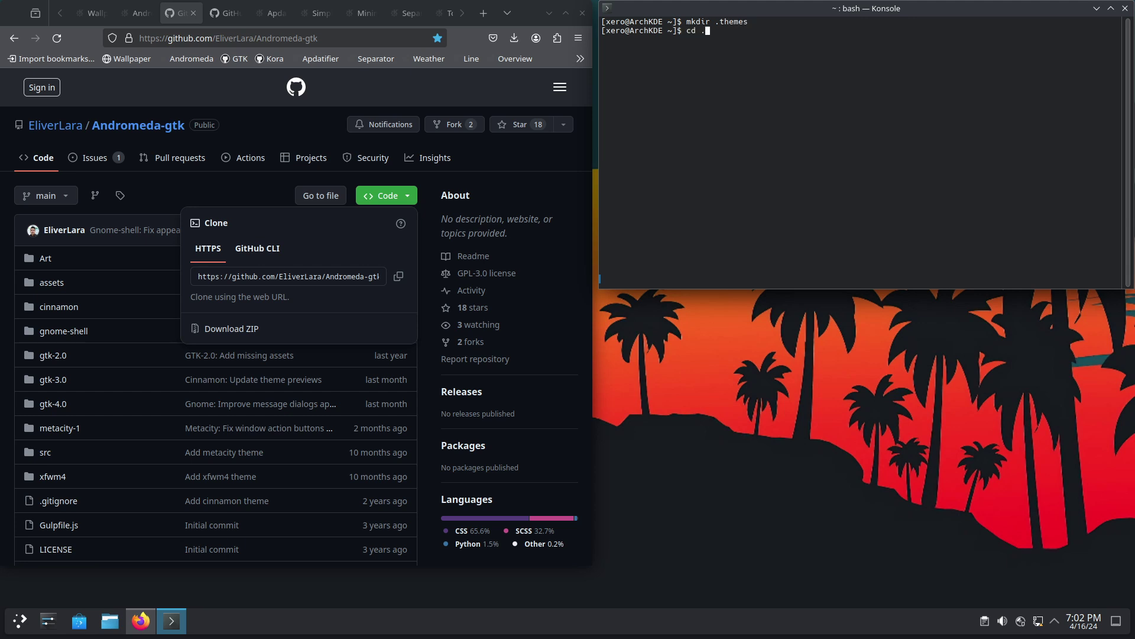
type("themes")
key("Return")
key("ctrl+l")
key("ctrl+shift+v")
key("Return")
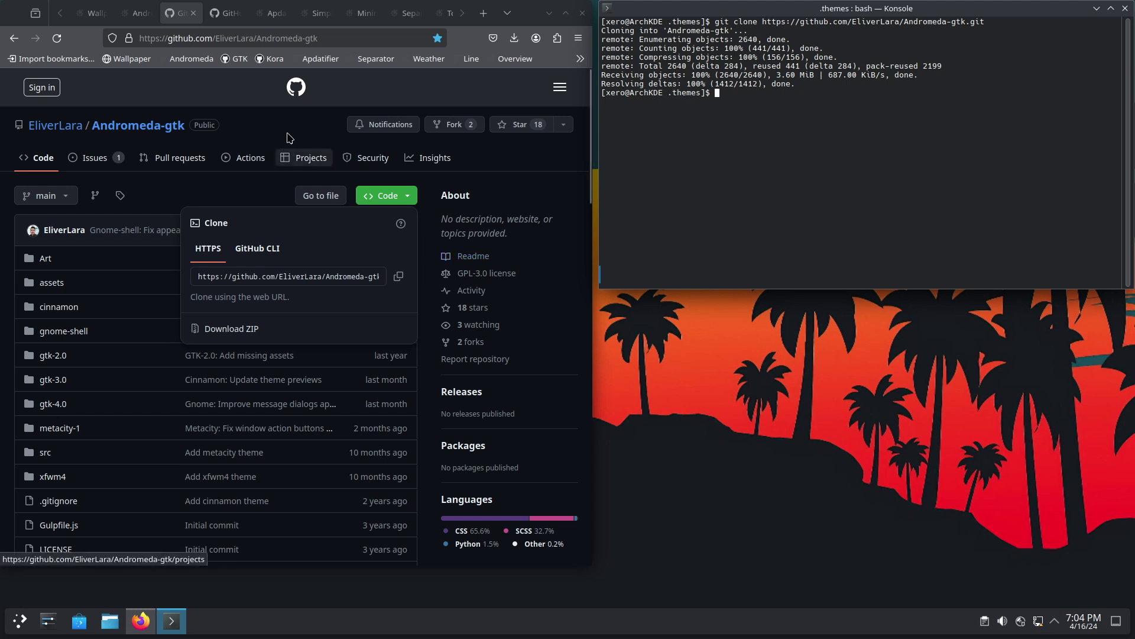
- Enter edit mode and open the Download New Plasma Widgets store
left_click(272, 13)
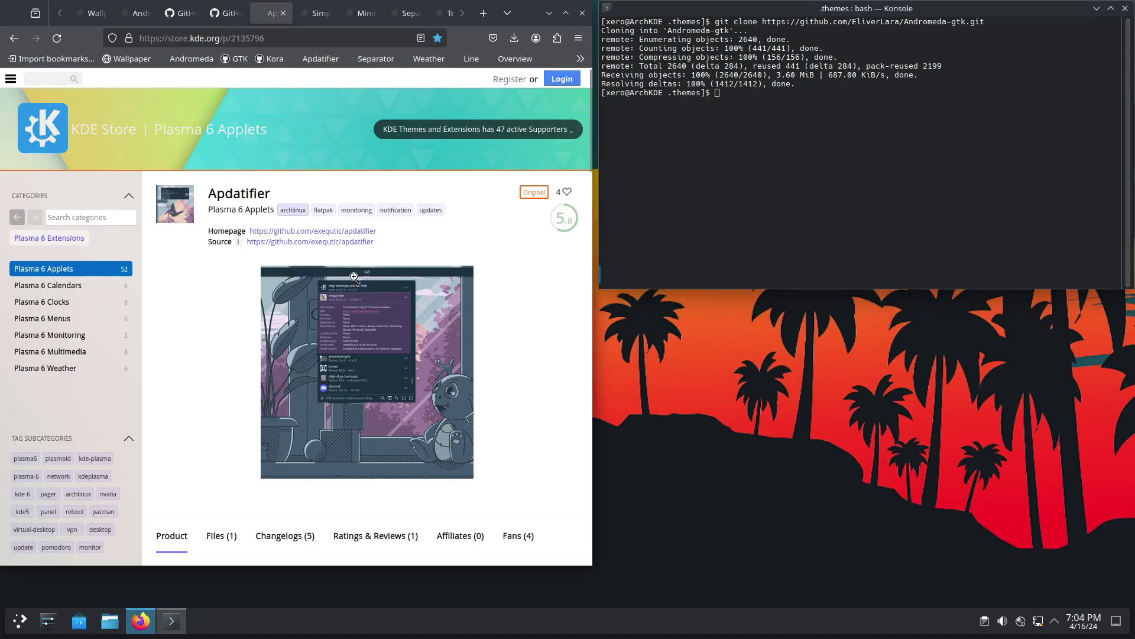
right_click(761, 523)
left_click(782, 629)
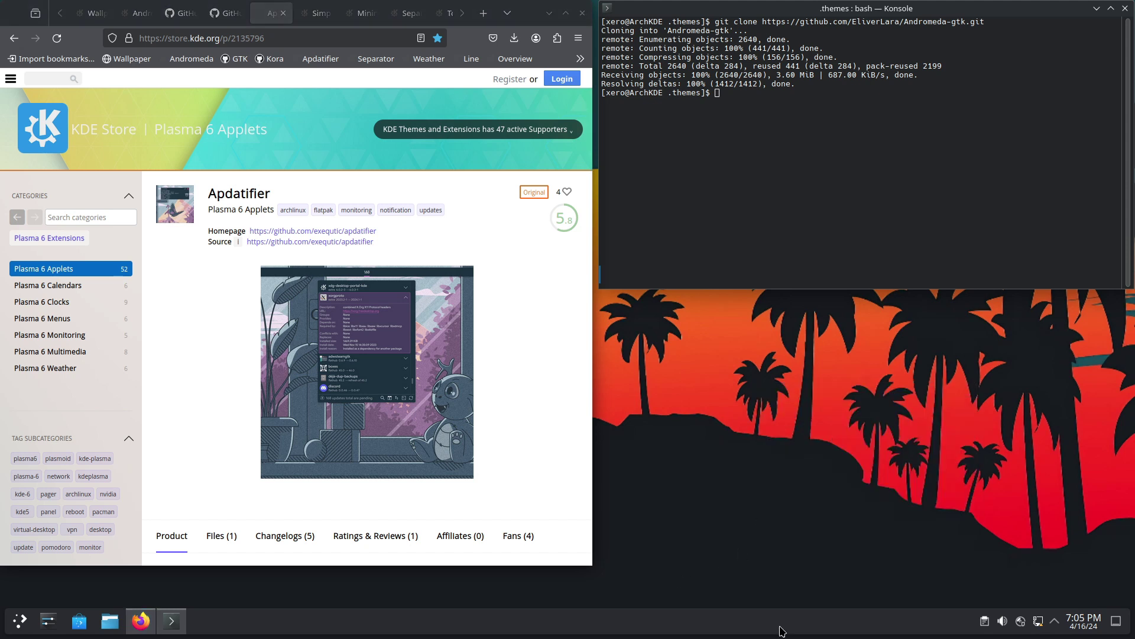
right_click(781, 628)
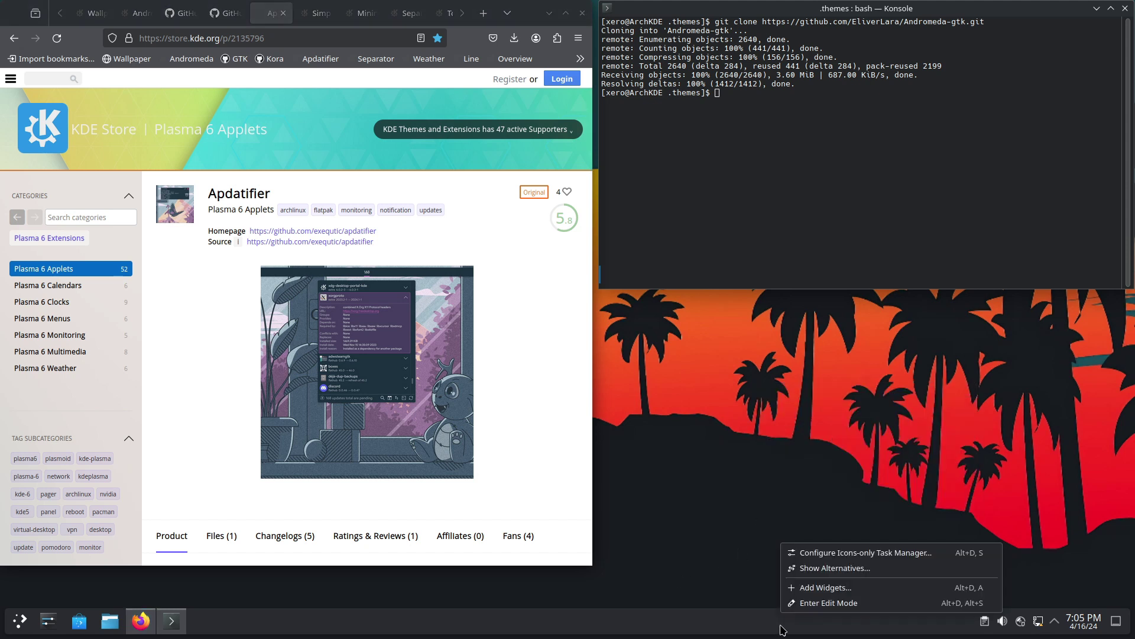
left_click(825, 588)
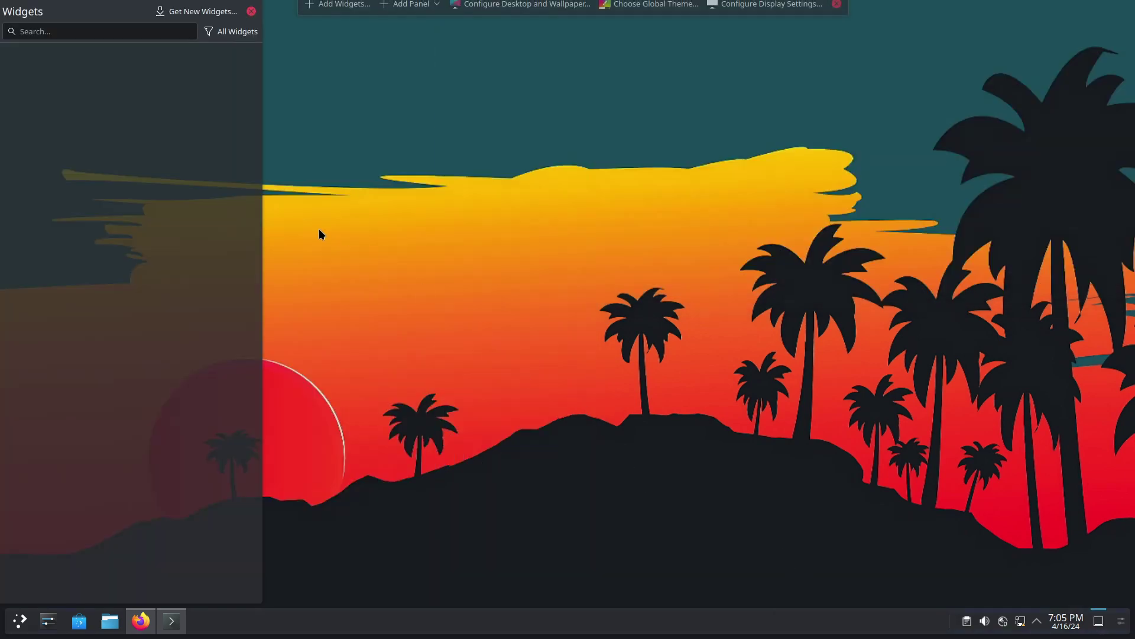
left_click(202, 13)
left_click(201, 36)
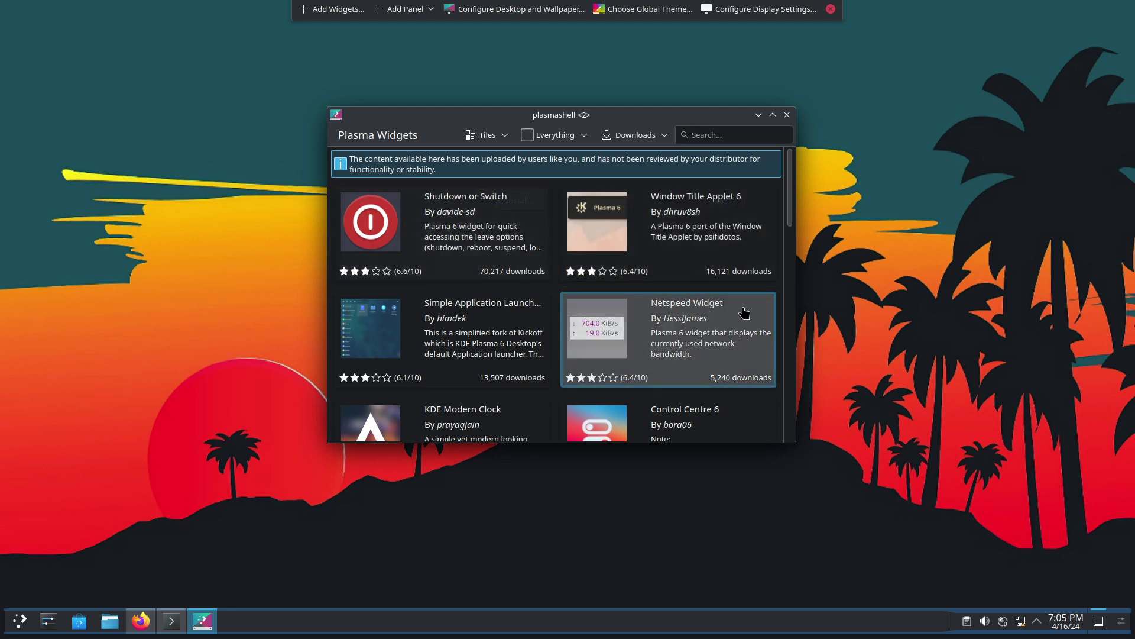
- Install the Netspeed Widget, Control Centre 6 and Chaac Weather widgets
left_click(744, 310)
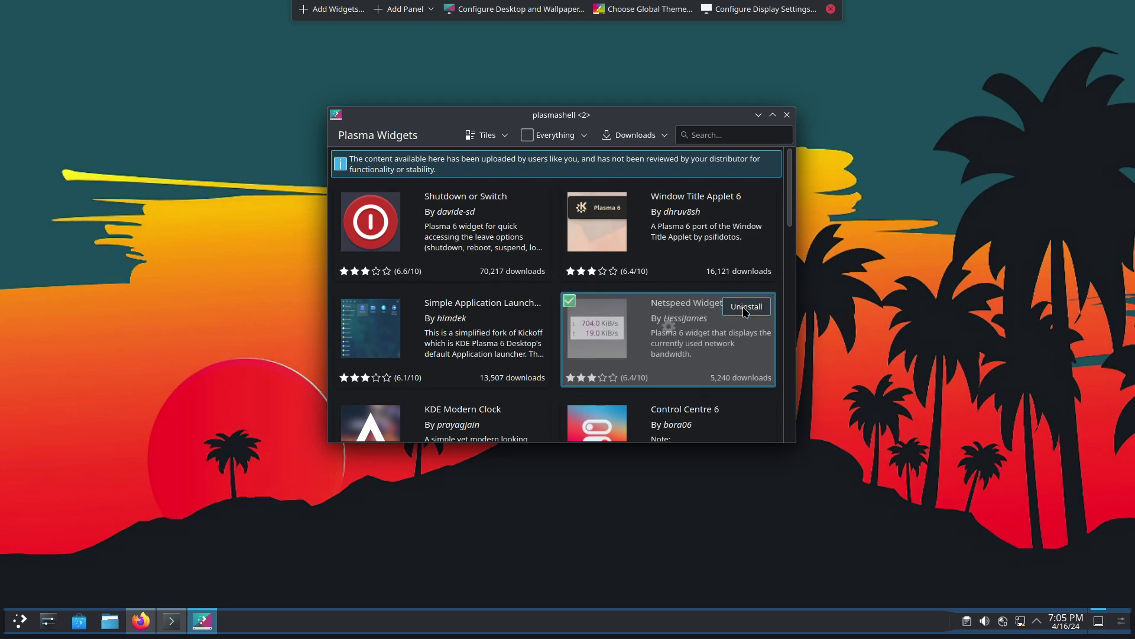
scroll(720, 314, "down", 1)
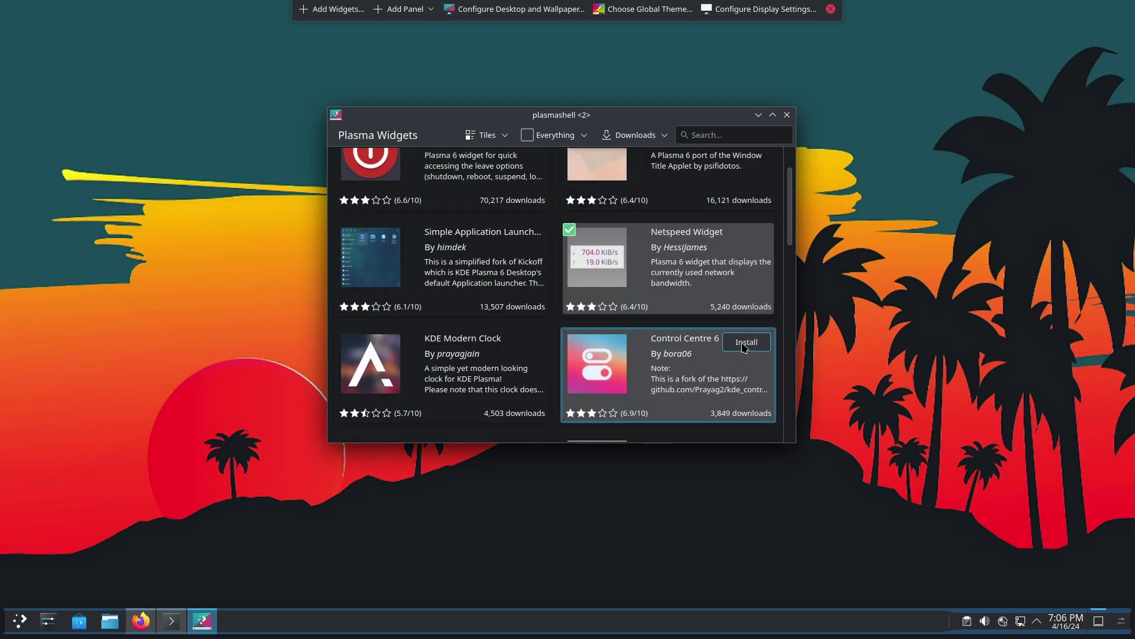
left_click(743, 347)
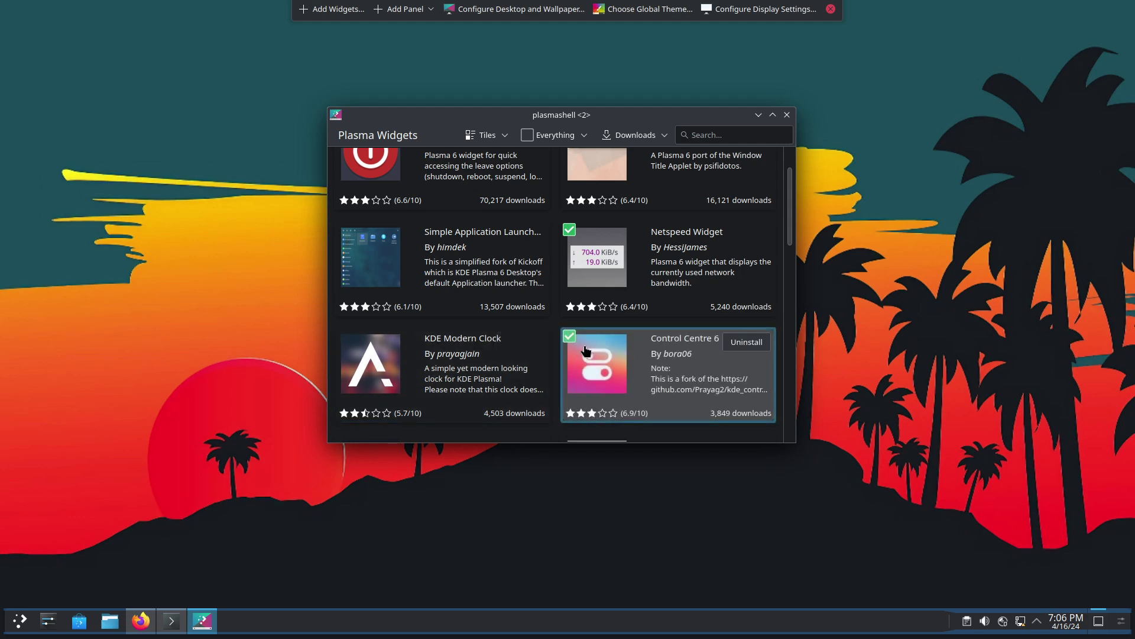
scroll(538, 379, "down", 3)
scroll(538, 379, "down", 2)
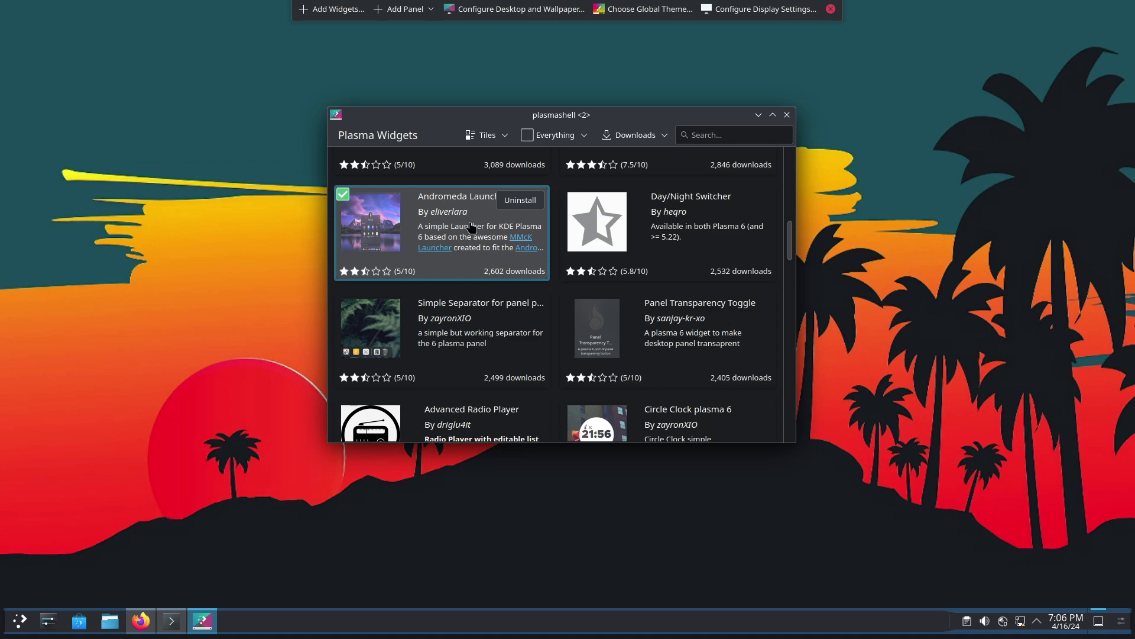
scroll(471, 228, "down", 5)
left_click(518, 236)
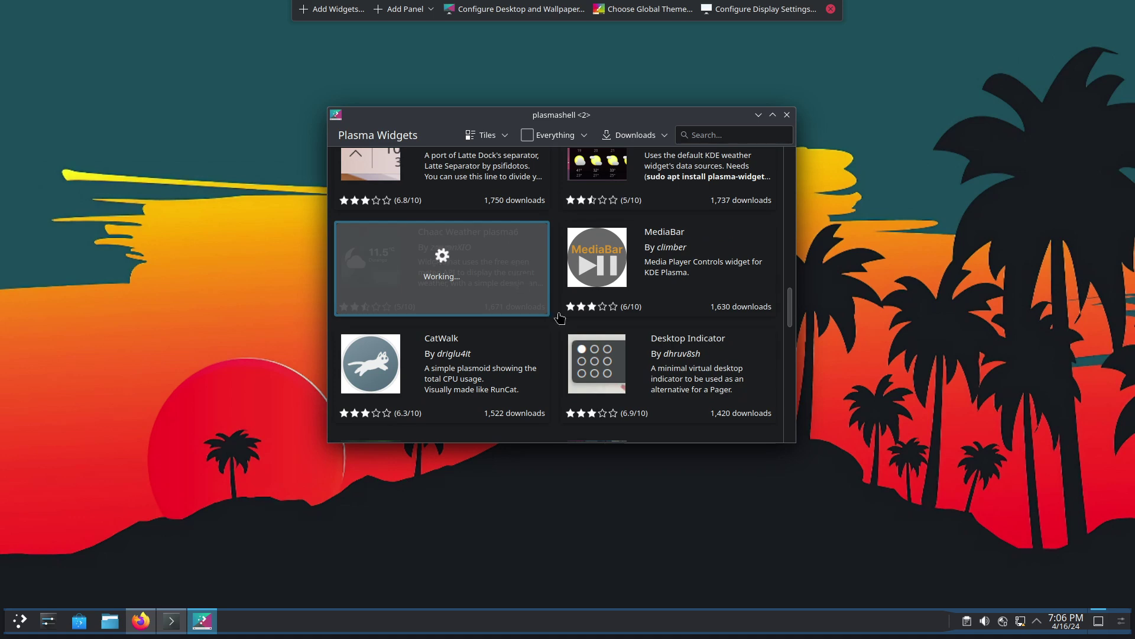
- Search the widget store for 'apdat' and install Apdatifier
scroll(680, 308, "down", 5)
left_click(732, 134)
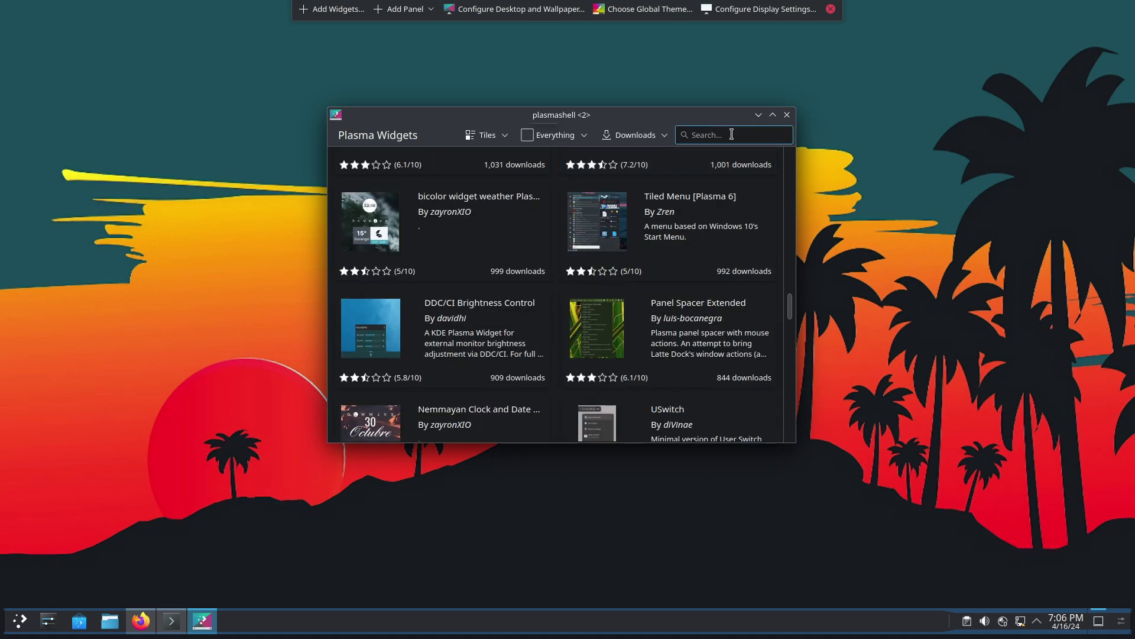
type("apdatifi")
left_click(520, 202)
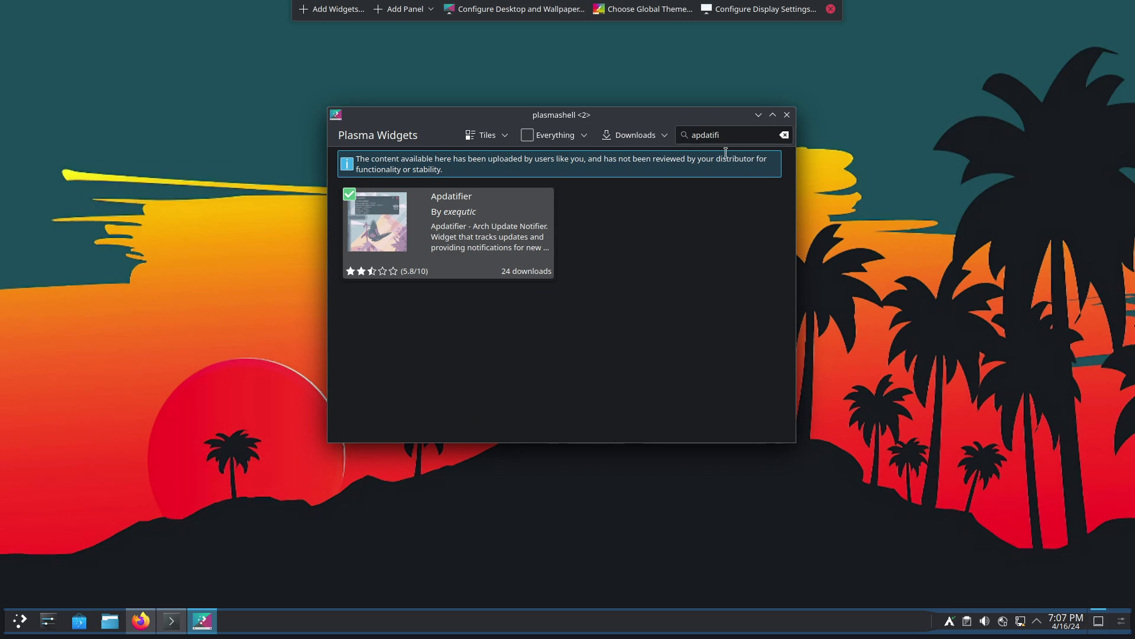
- Close the widget store, leave edit mode, and scroll through the kora README's install steps
left_click(787, 115)
left_click(831, 9)
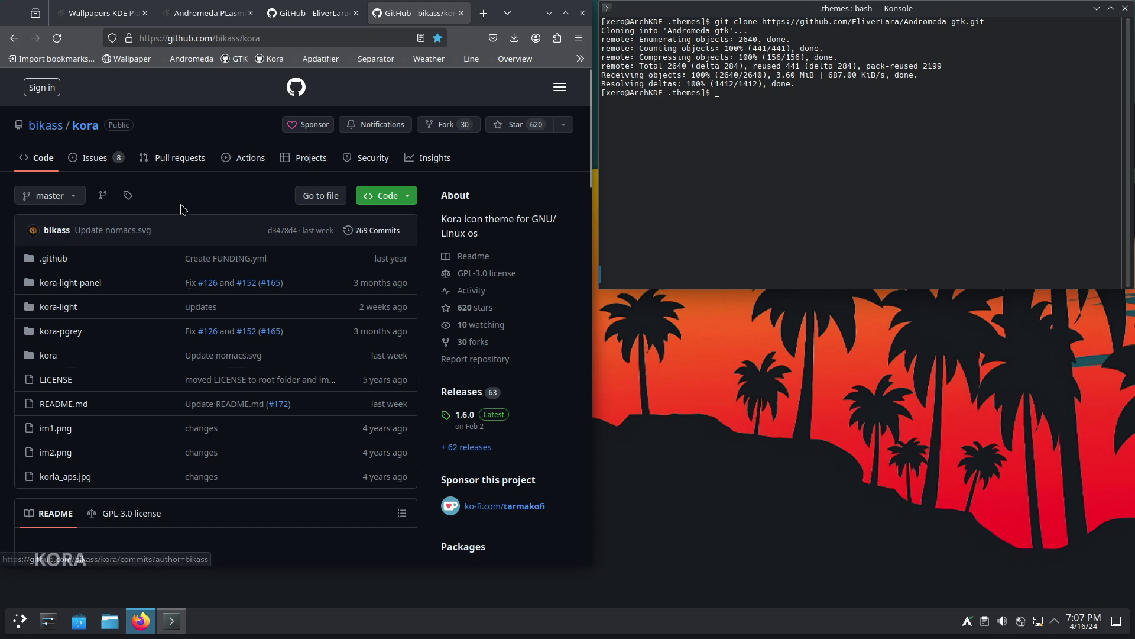
scroll(180, 226, "down", 2)
scroll(180, 226, "down", 15)
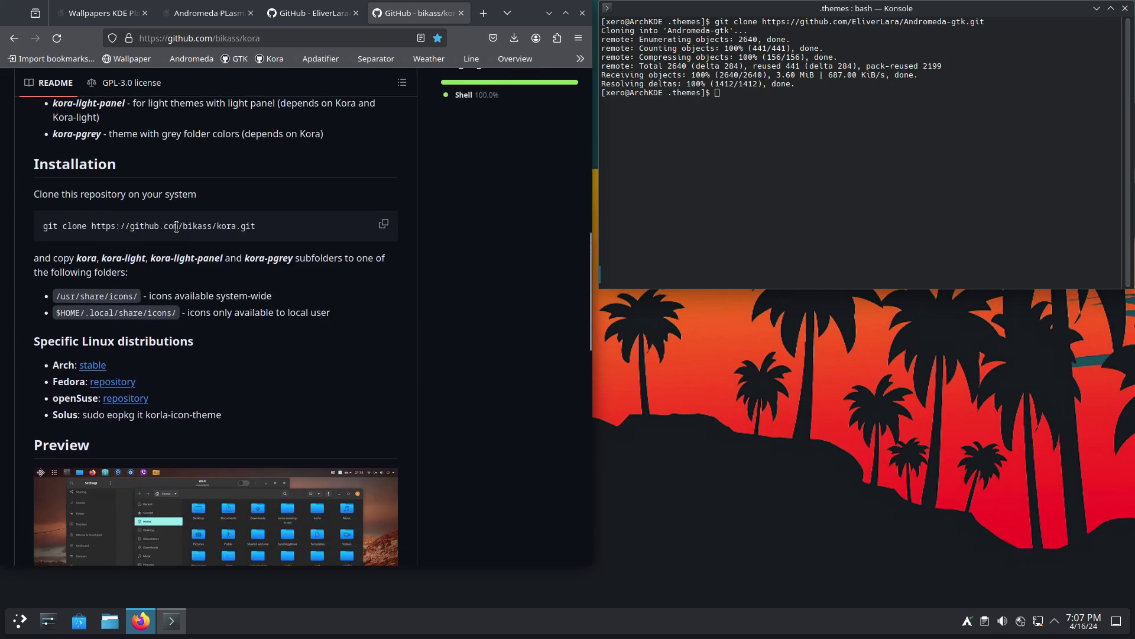
scroll(176, 237, "down", 10)
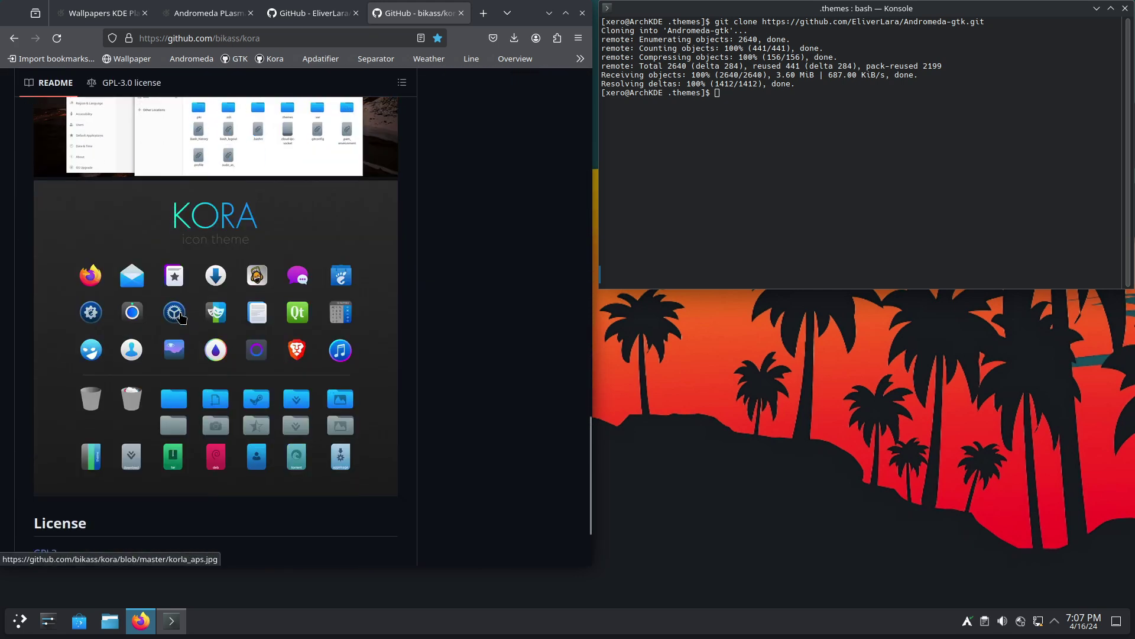
scroll(193, 325, "up", 20)
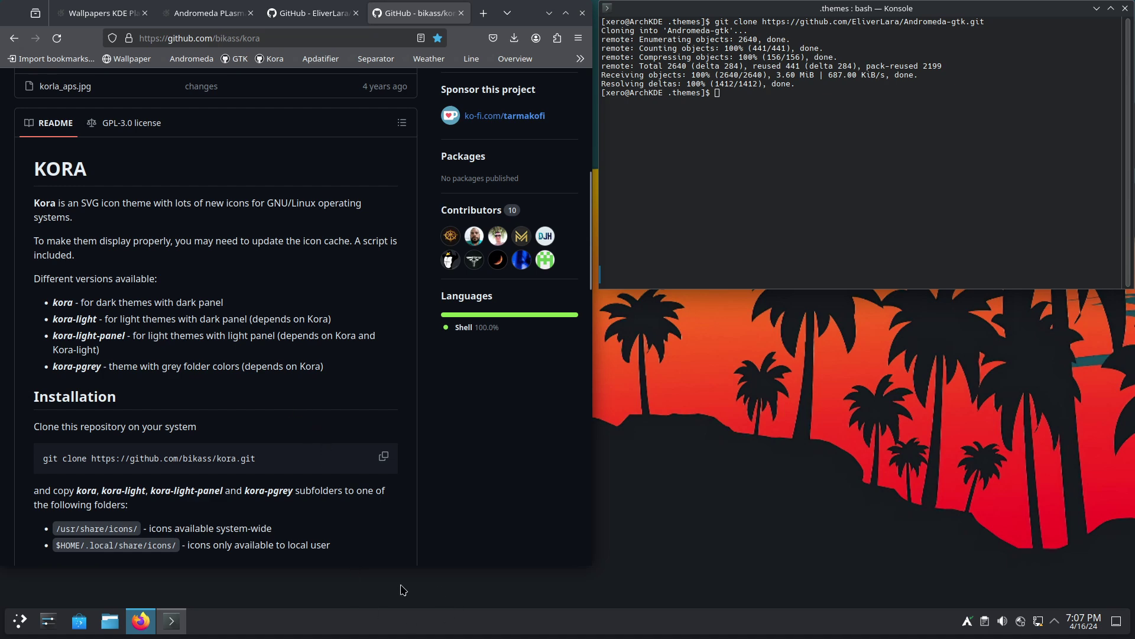
- Search the icon store for 'kora' and install the kora-1-6-4.tar.xz archive
left_click(48, 620)
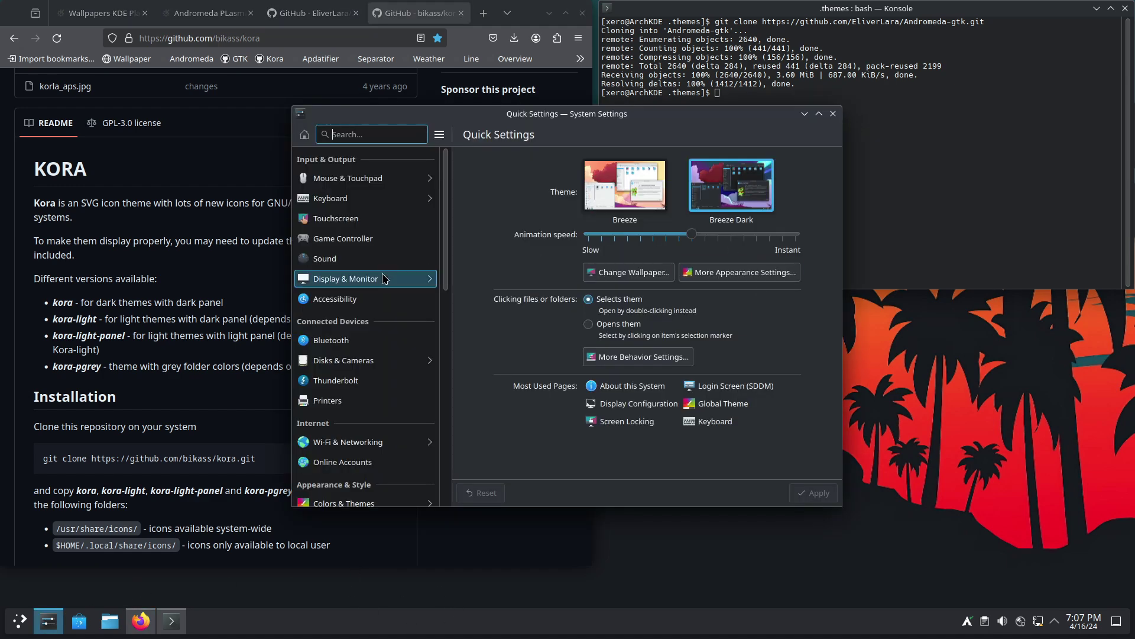
scroll(356, 379, "down", 3)
left_click(356, 408)
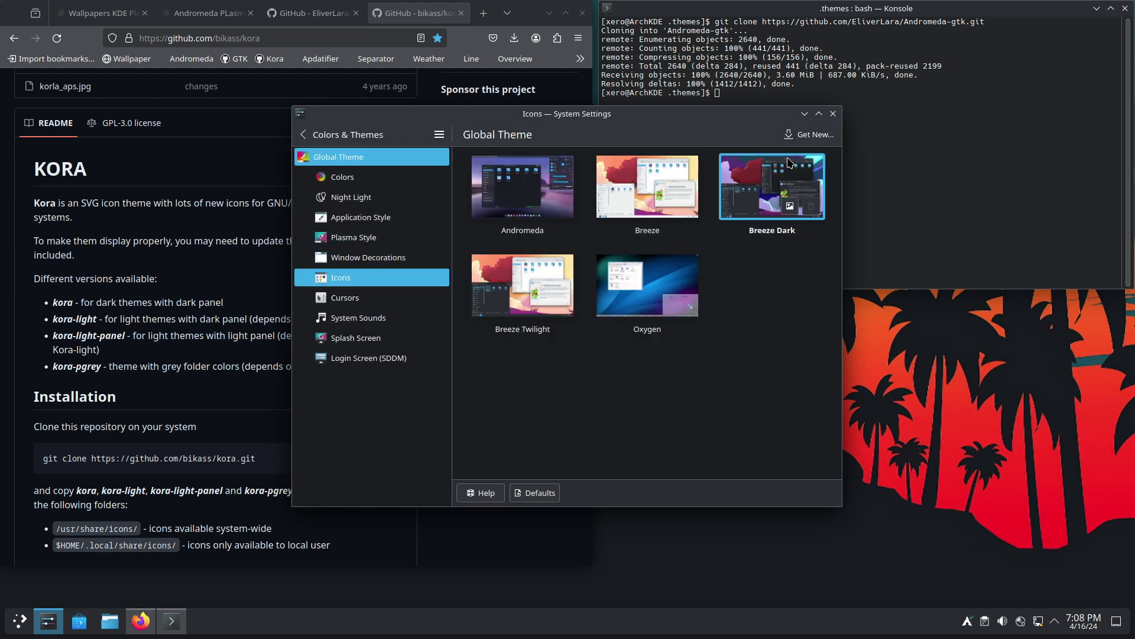
left_click(810, 134)
left_click(712, 167)
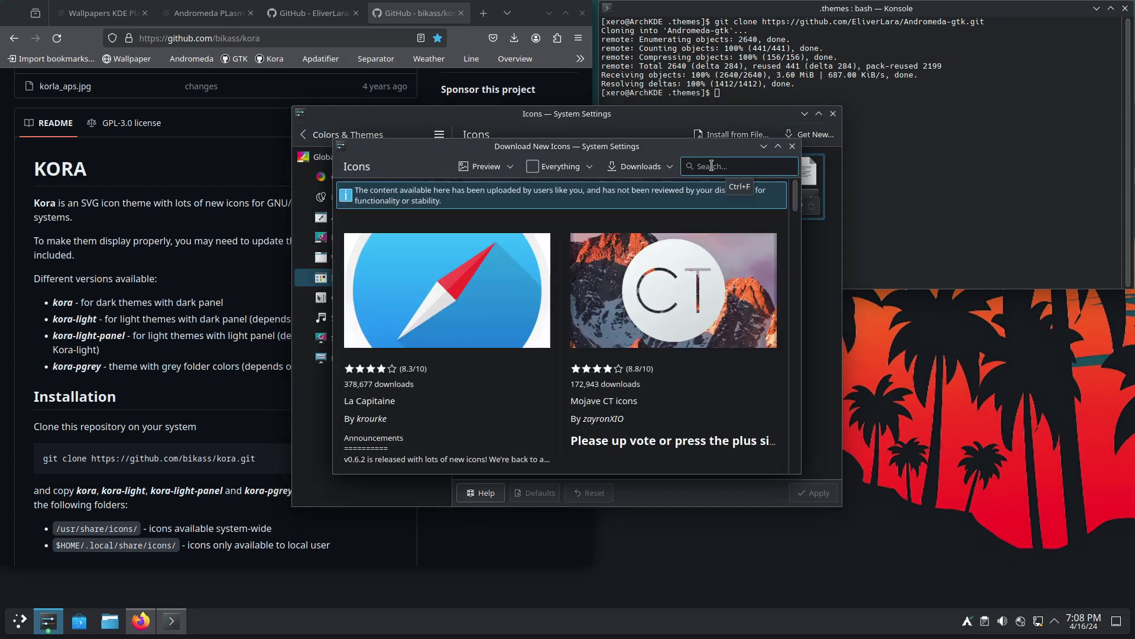
type("kora")
left_click(520, 355)
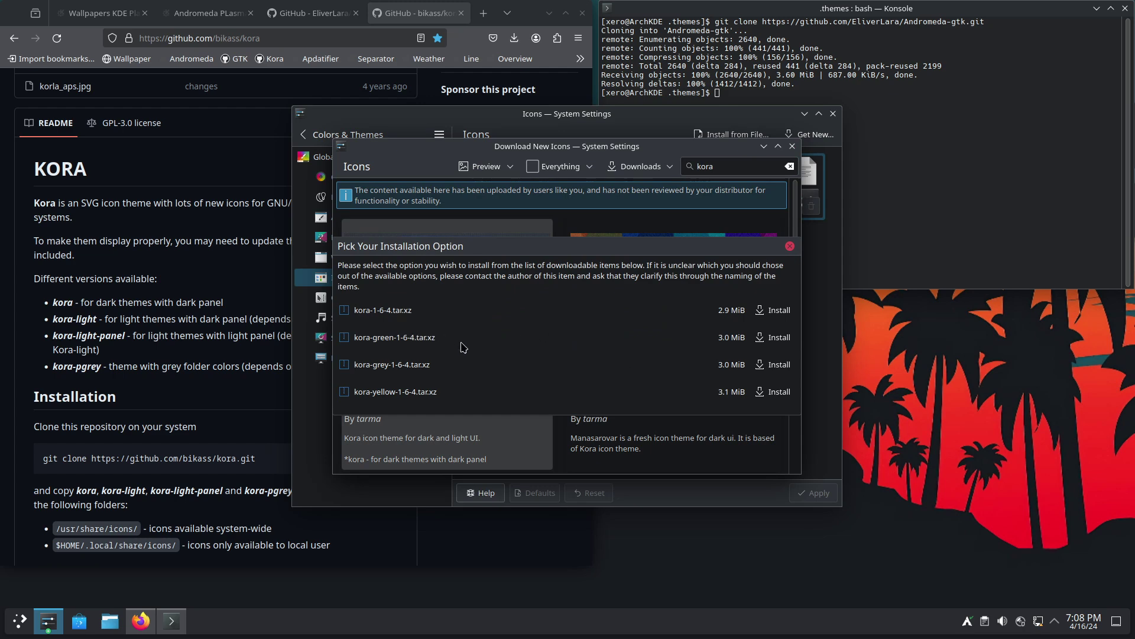
left_click(774, 311)
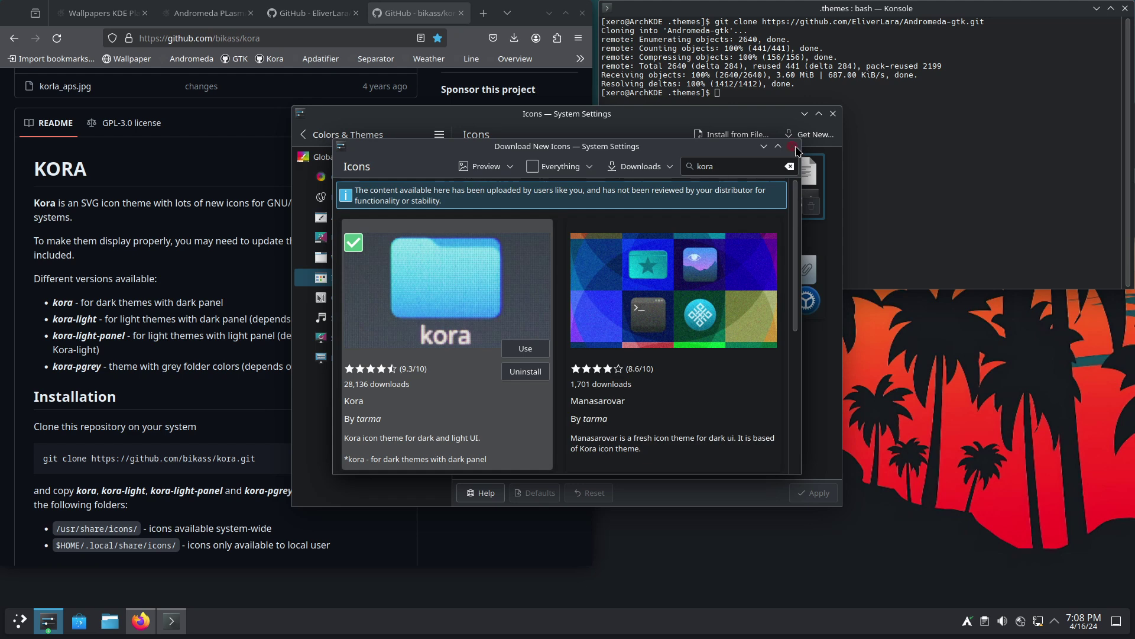
left_click(794, 148)
- Close System Settings and the kora tab, leaving Firefox on the Andromeda-gtk page
left_click(834, 118)
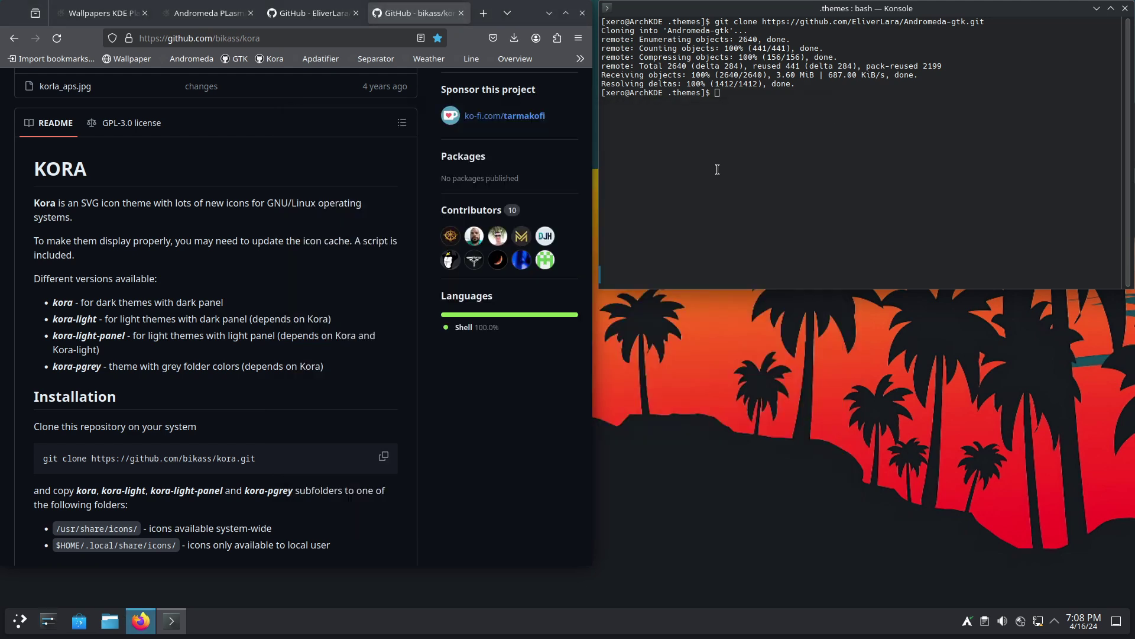
key("ctrl+w")
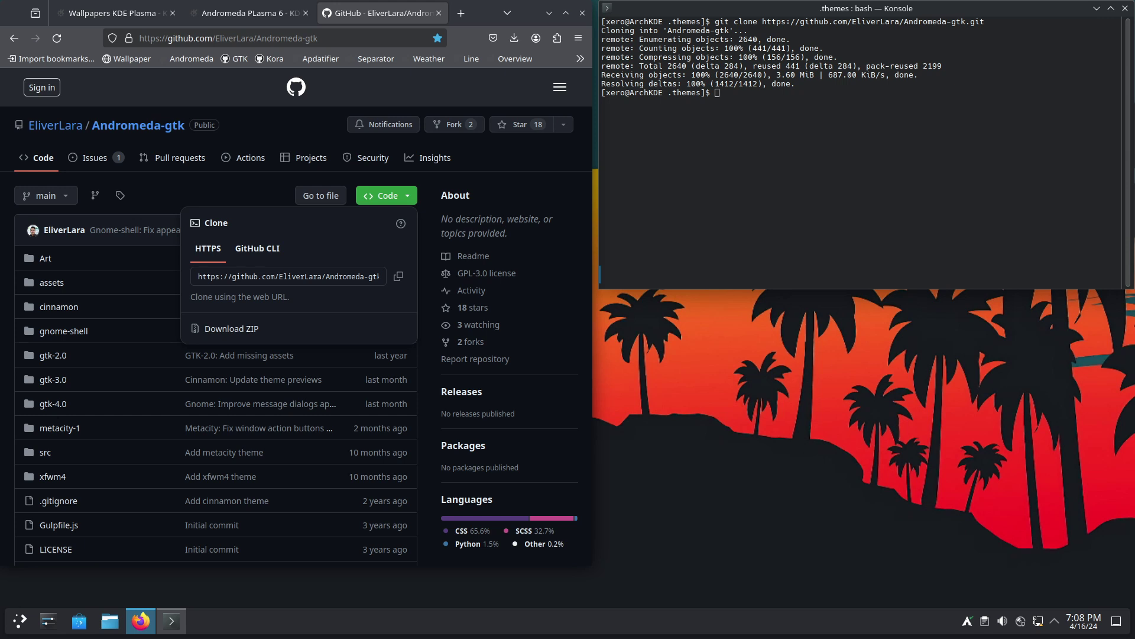
left_click(919, 155)
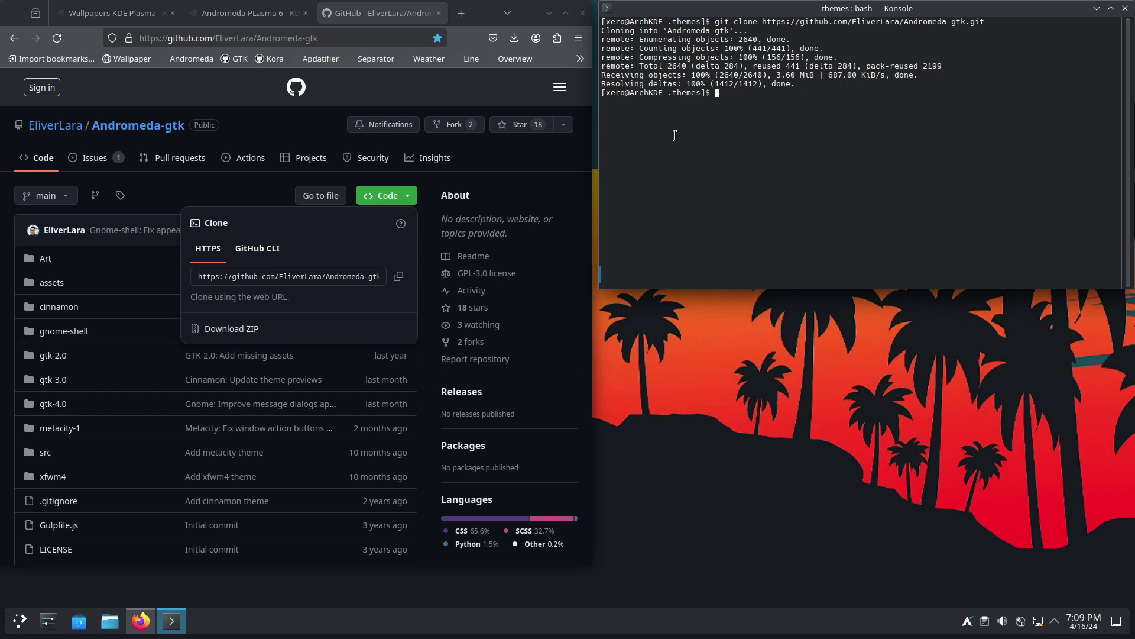
left_click(331, 135)
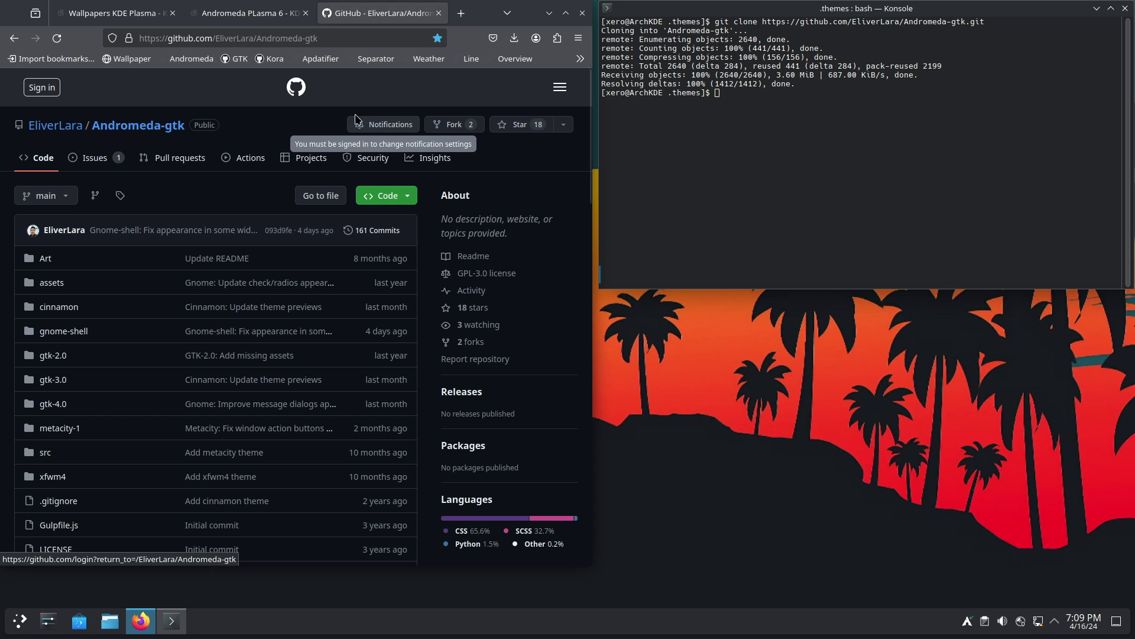
left_click(786, 98)
- Install kvantum, jq and xmlstarlet with sudo pacman -S, then minimize Firefox
type("sudo pacman -S kvantum jq")
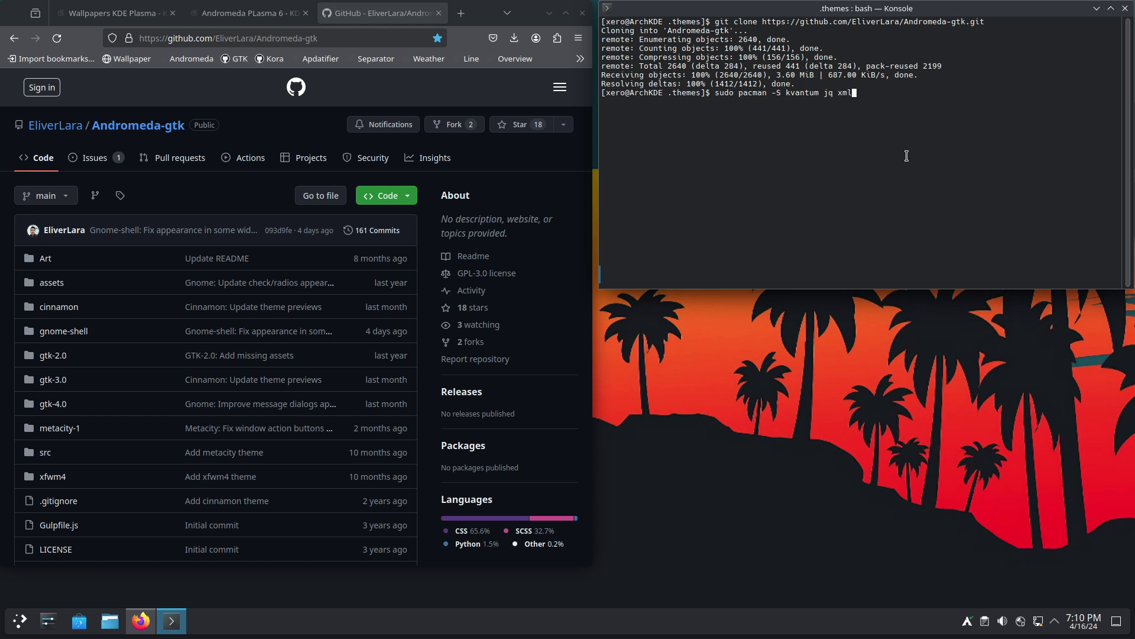
type("xmlstarlet")
key("Return")
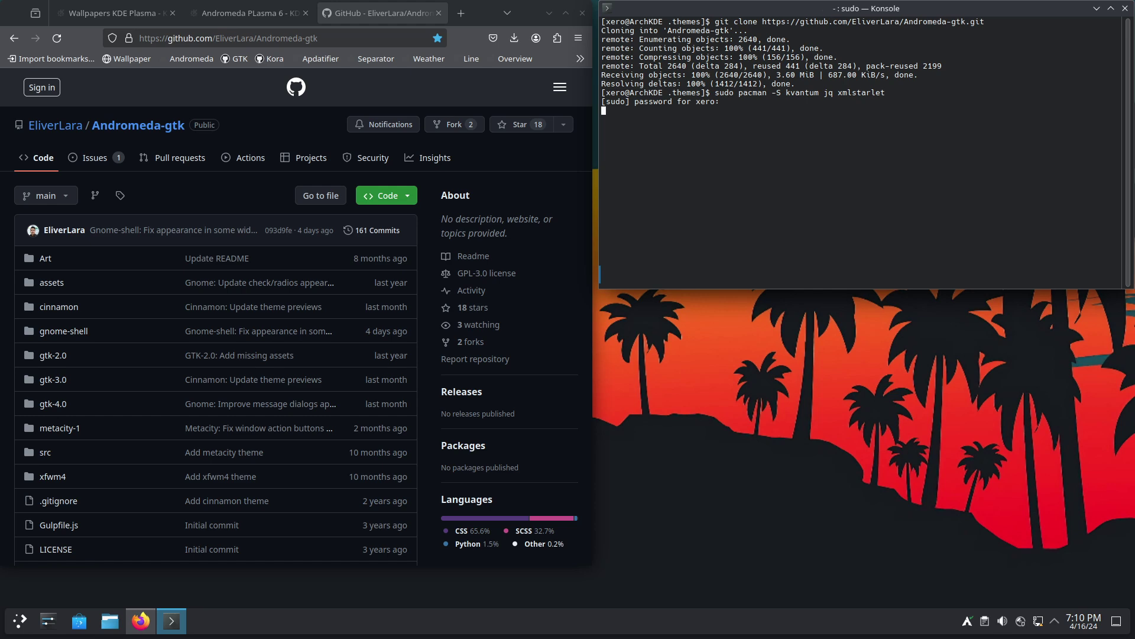
key("Return")
key("Return")
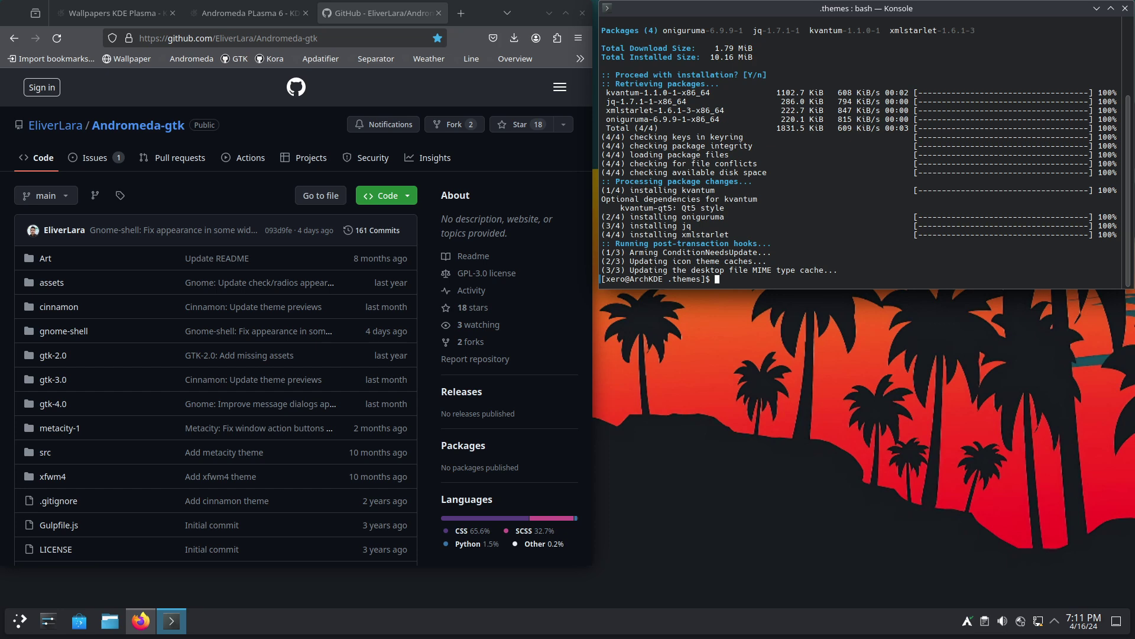
left_click(549, 13)
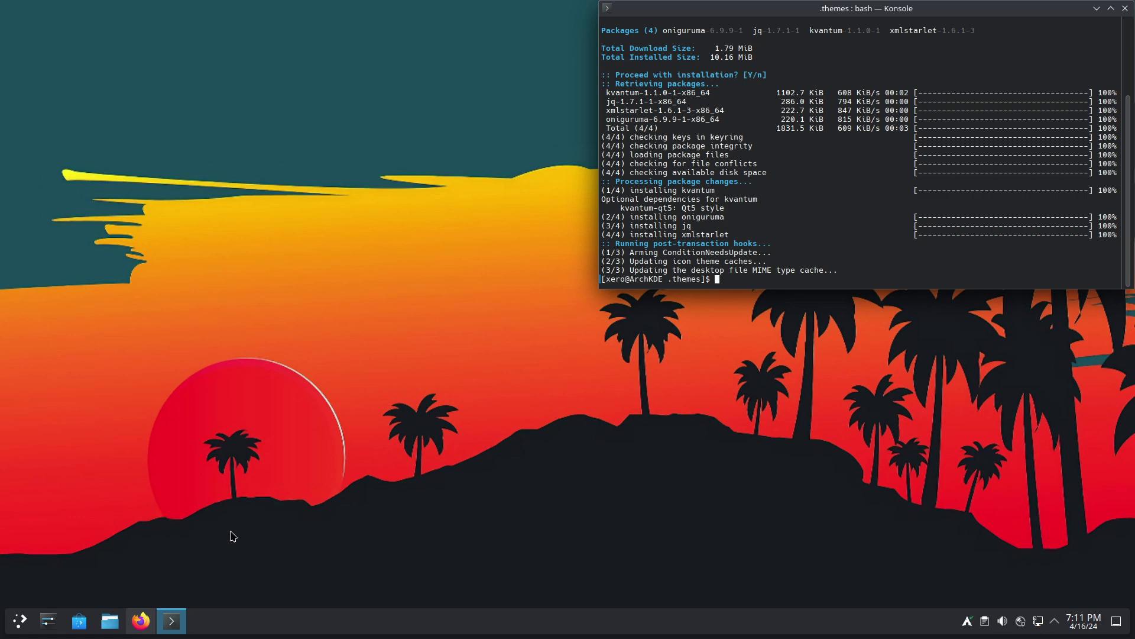
- Apply the Andromeda global theme in Colors & Themes, then review its colour and style pages
left_click(47, 621)
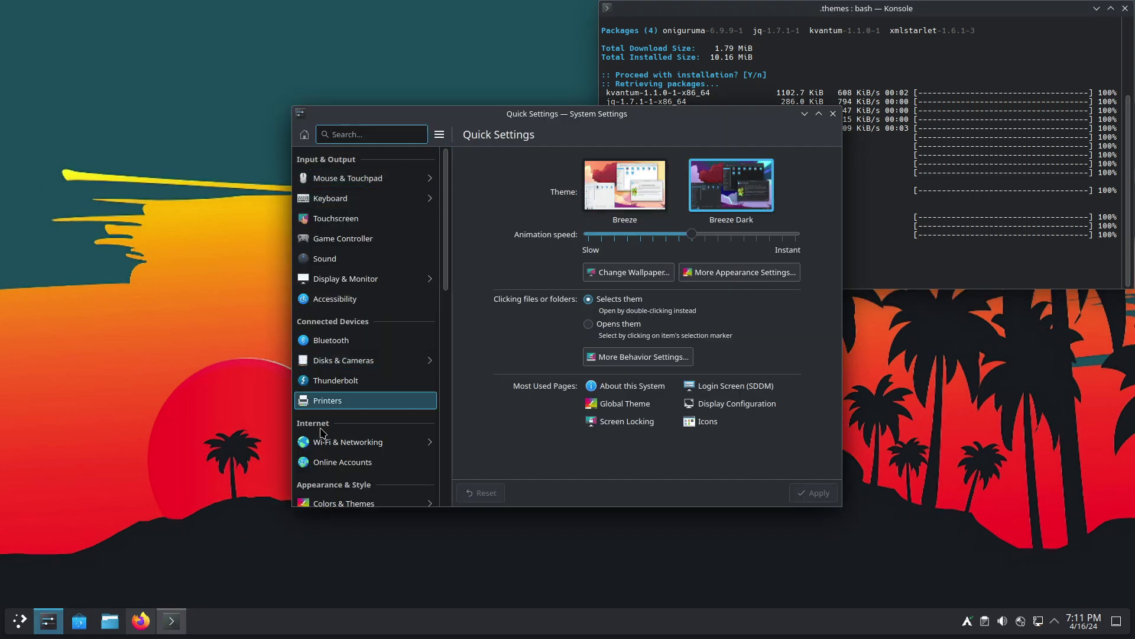
left_click(344, 503)
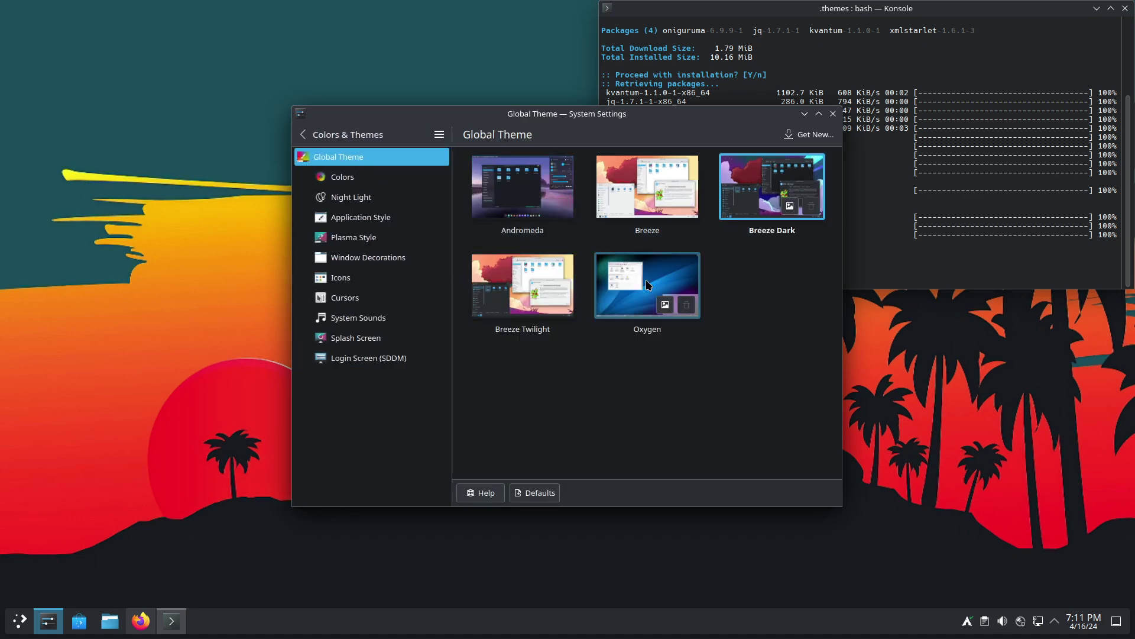
left_click(522, 186)
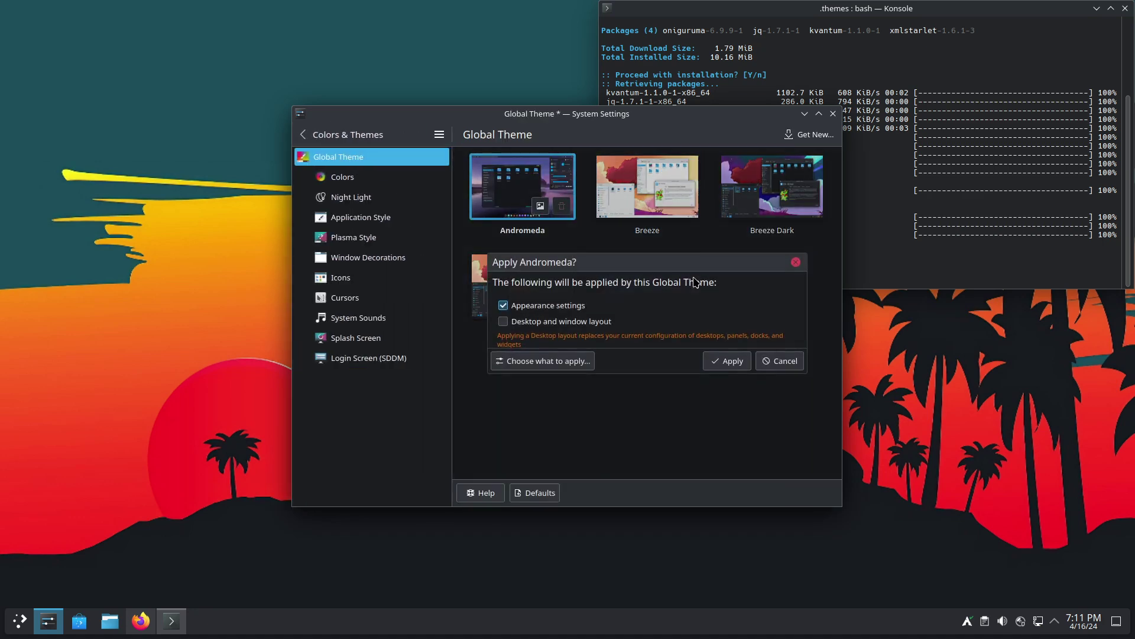
left_click(726, 361)
left_click(290, 198)
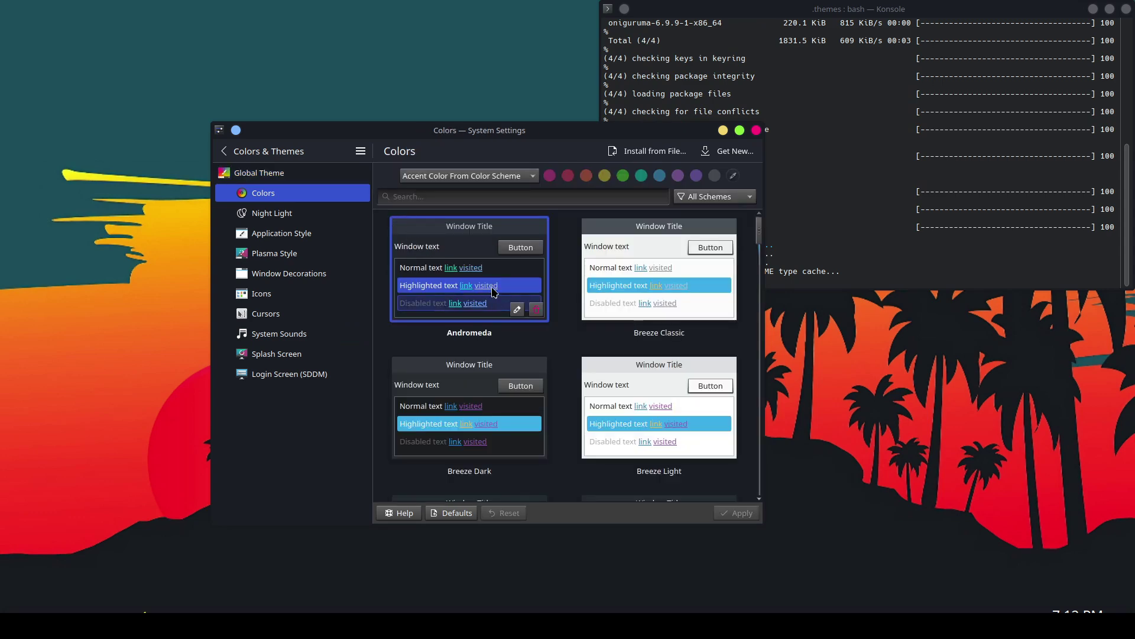
left_click(304, 214)
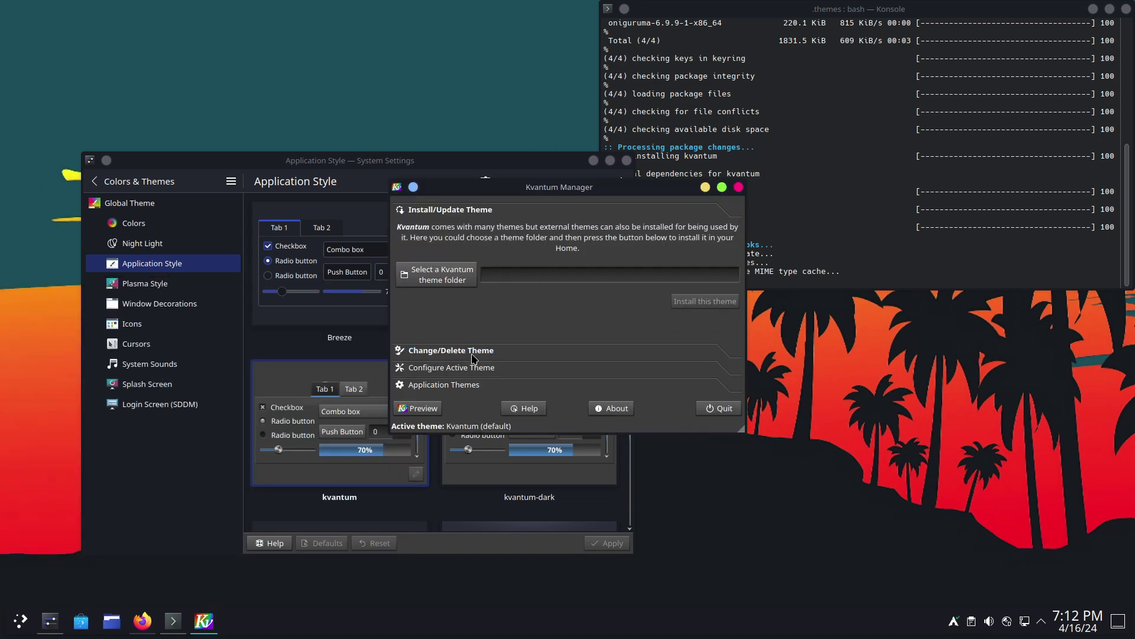
- Select Andromeda in Kvantum Manager's Change/Delete Theme, use it, and quit the manager
left_click(444, 351)
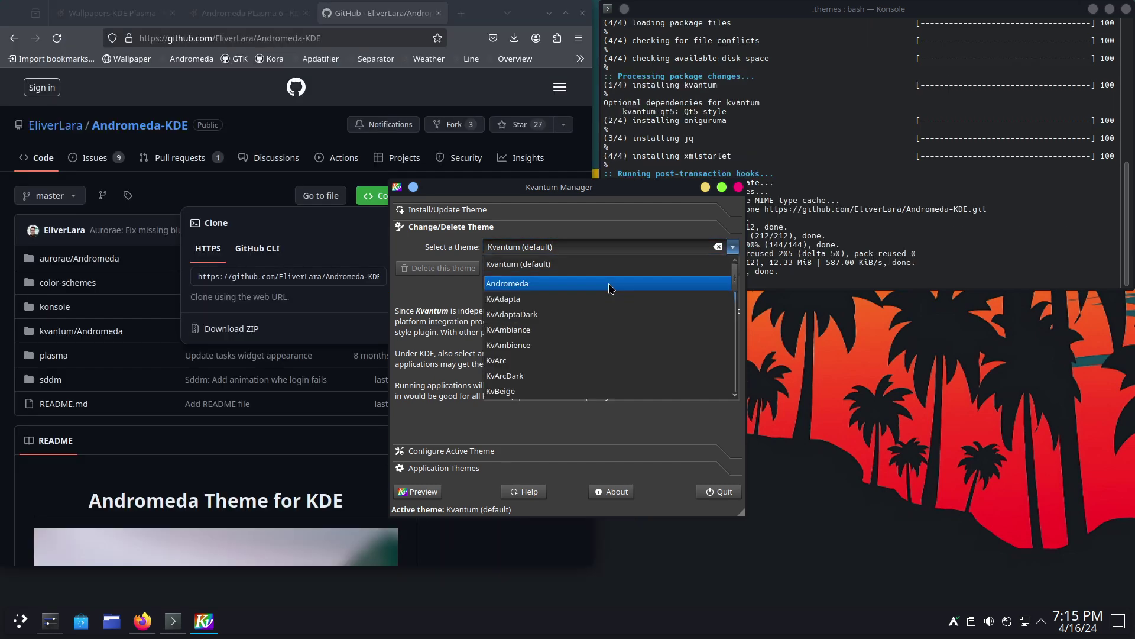
left_click(609, 290)
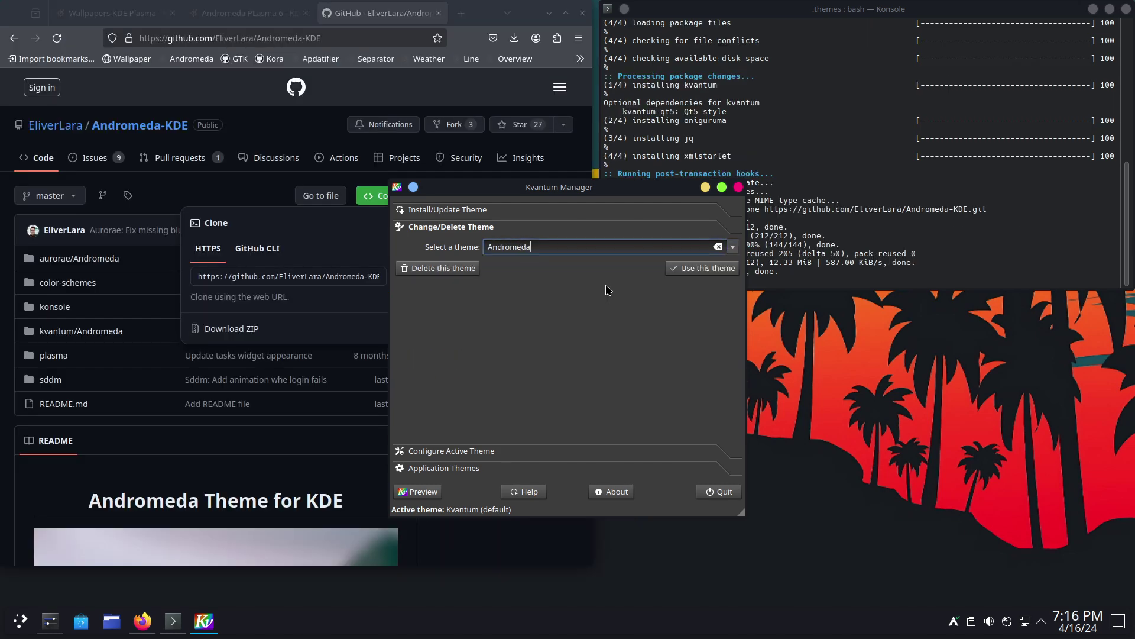
left_click(701, 269)
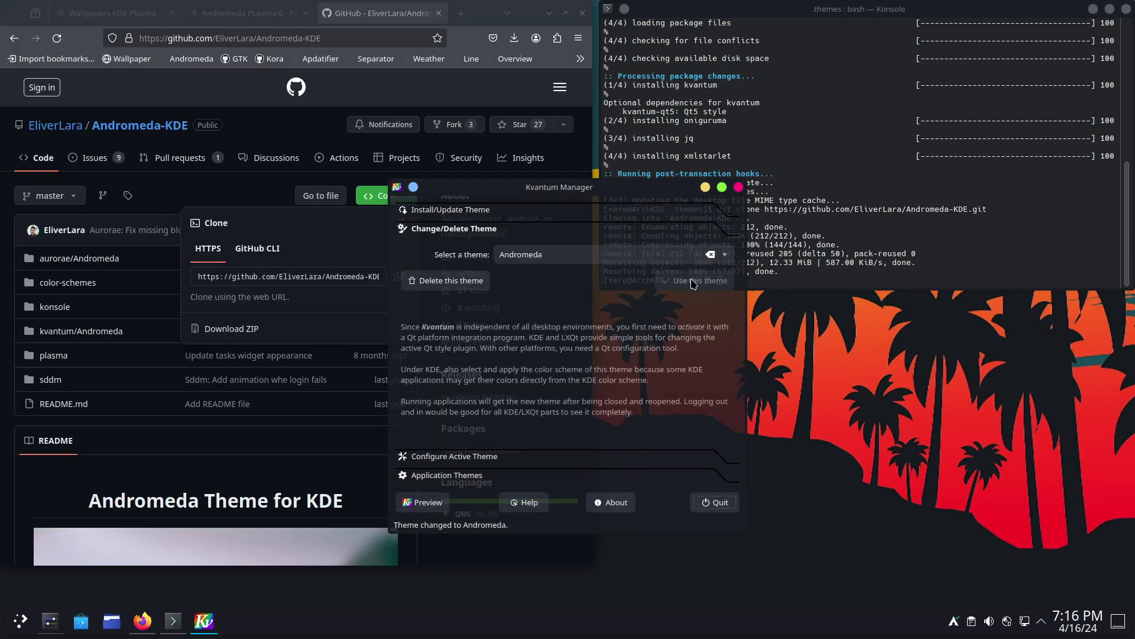
key("ctrl+q")
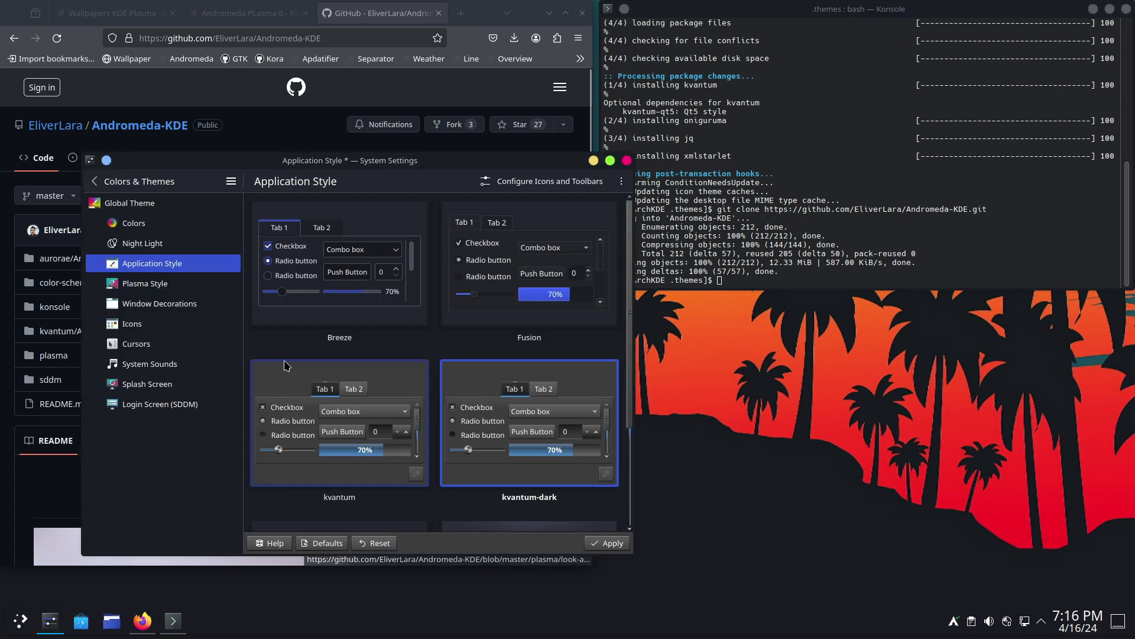
- Apply the kvantum-dark application style and set the GNOME/GTK theme to Andromeda-gtk
left_click(153, 293)
left_click(339, 353)
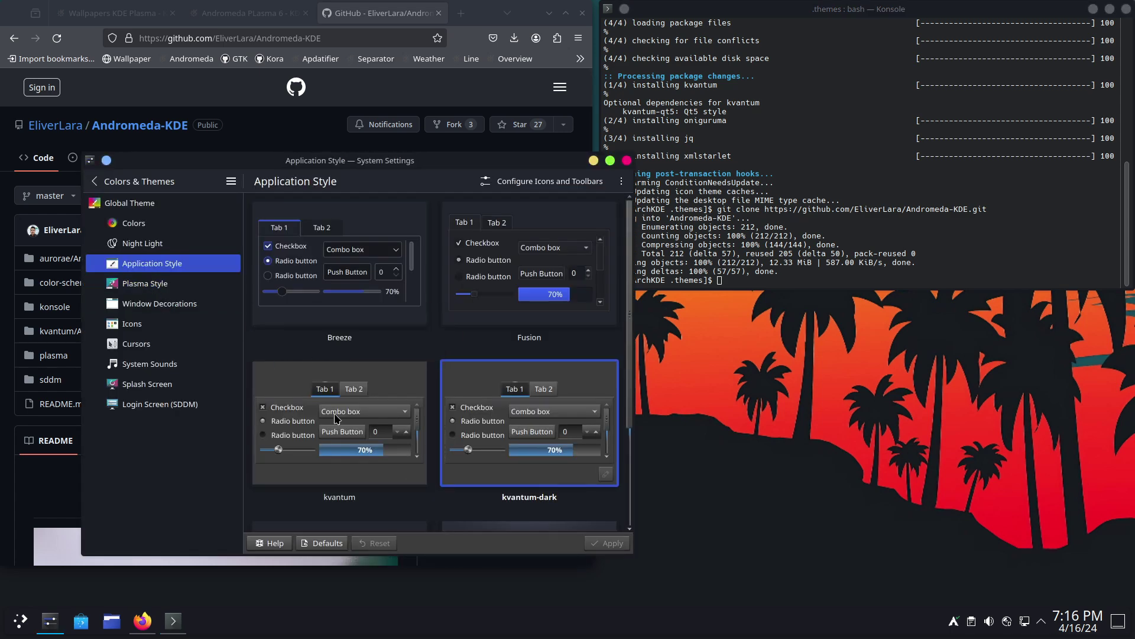
left_click(200, 267)
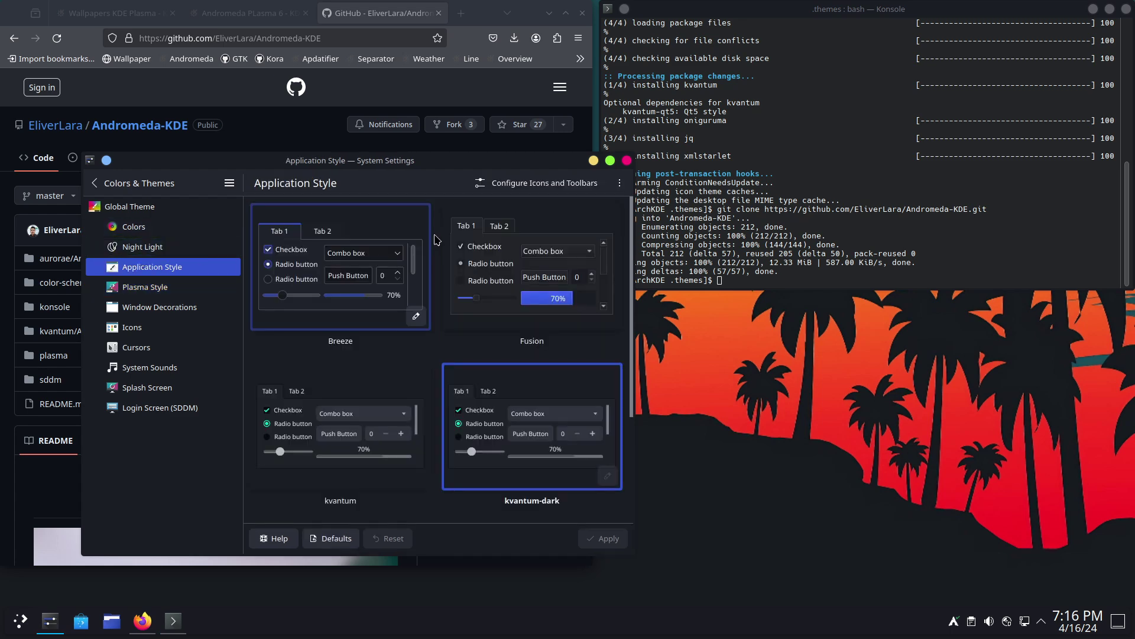
left_click(539, 183)
left_click(620, 183)
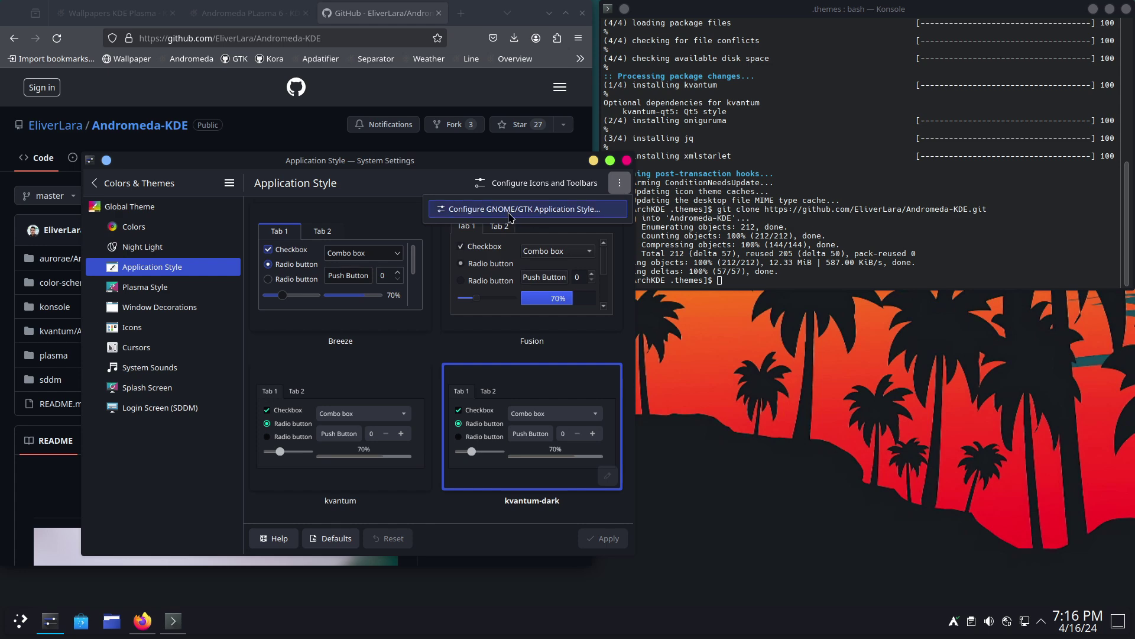
left_click(586, 208)
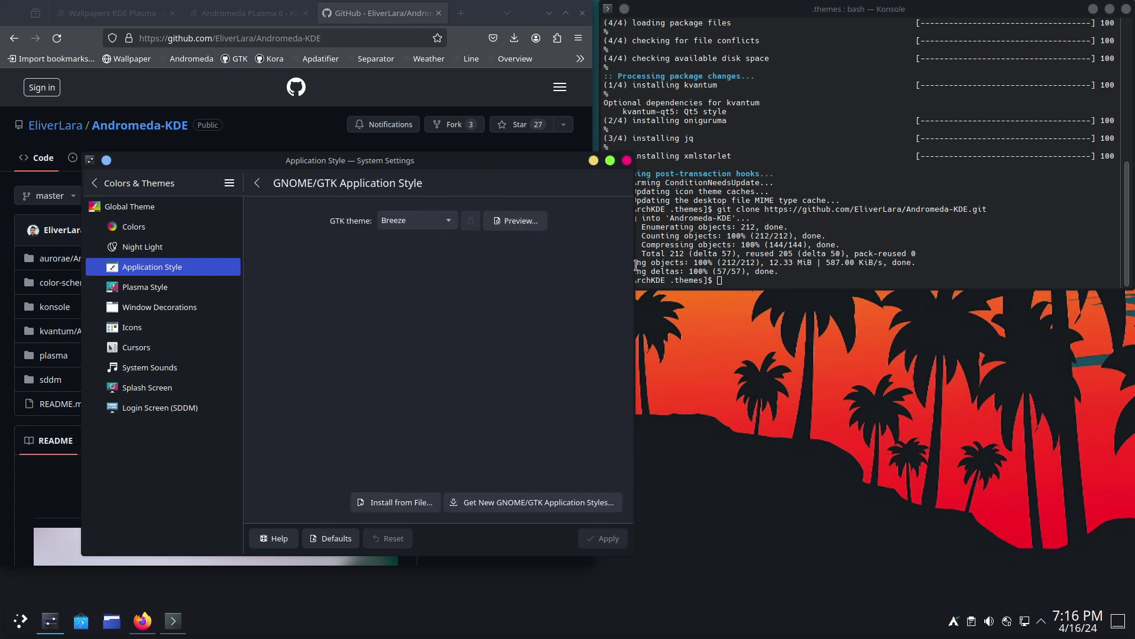
left_click_drag(633, 269, 893, 288)
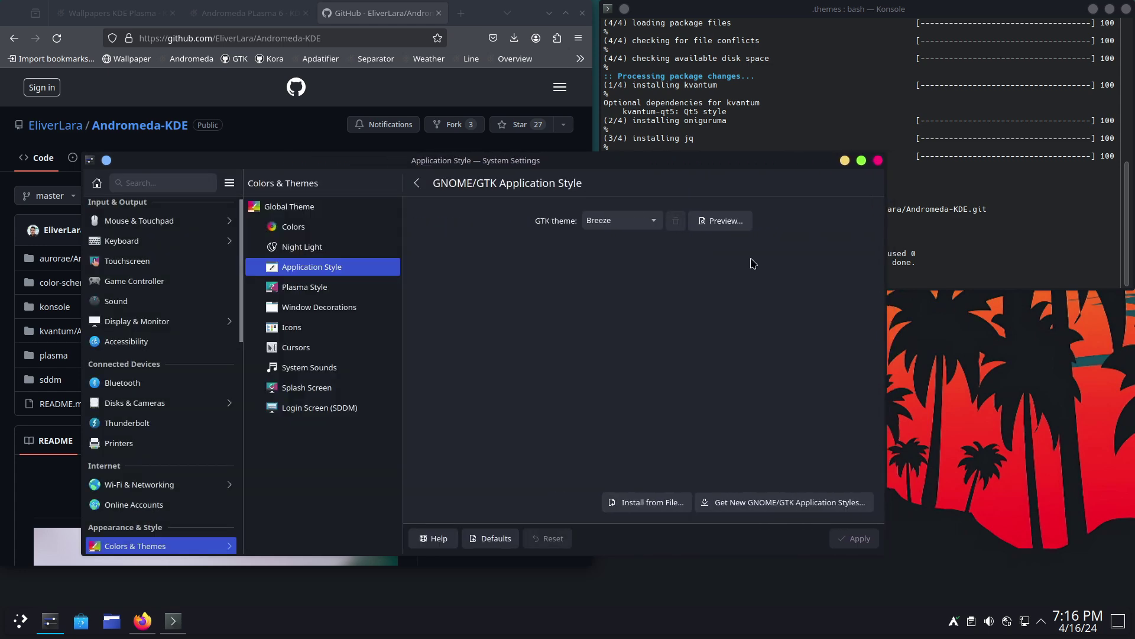
left_click(859, 542)
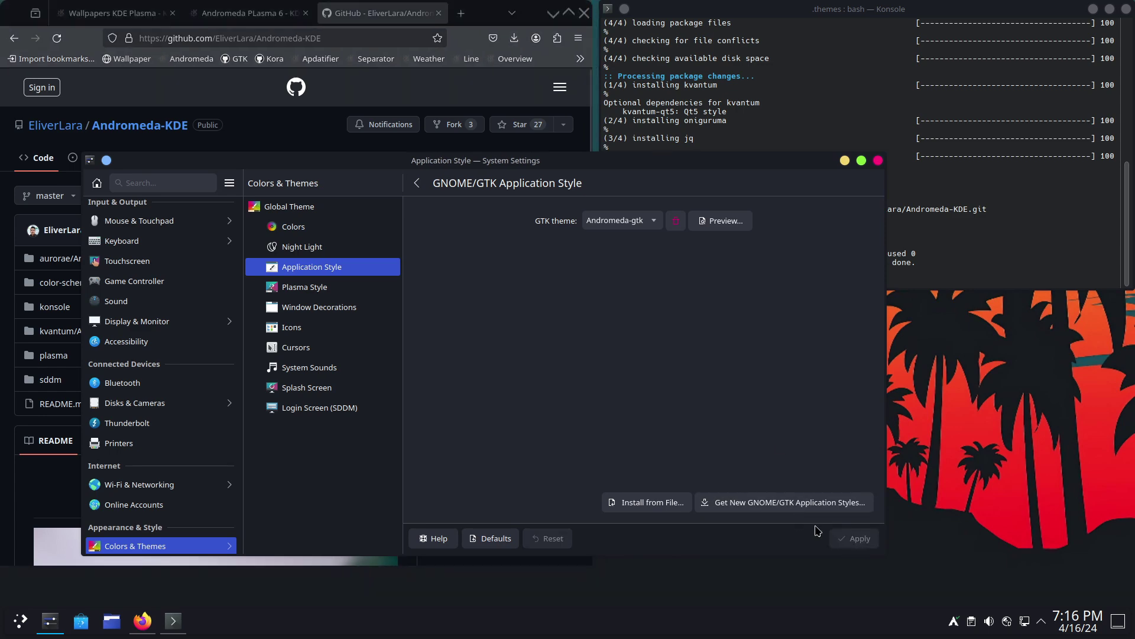
- Review Plasma Style and Window Decorations, then apply the Kora icon theme
left_click(319, 290)
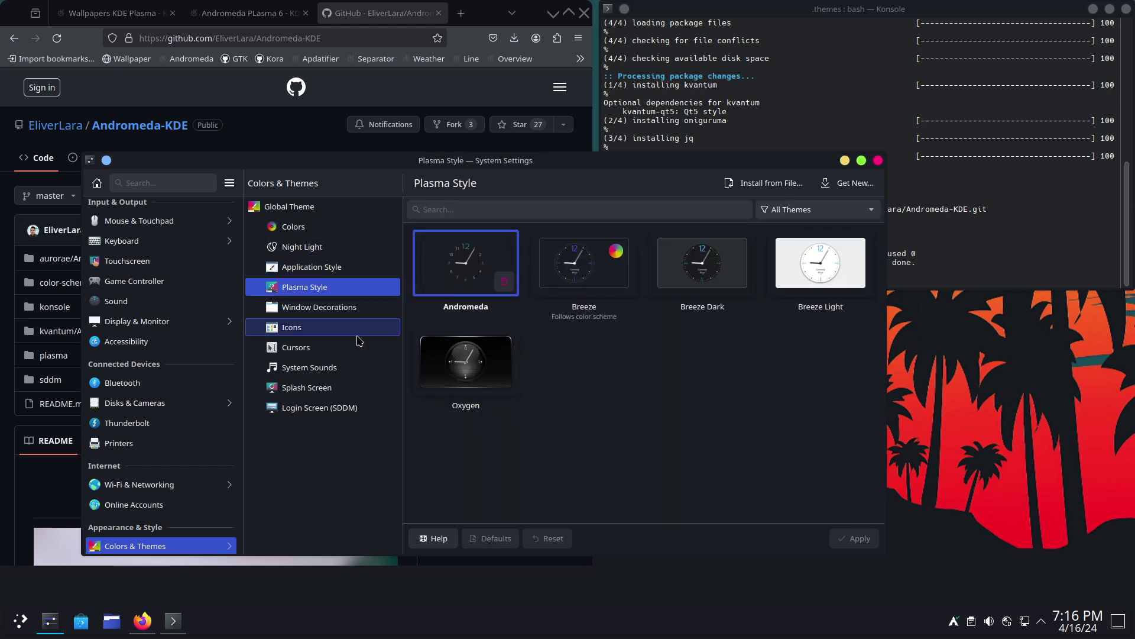
left_click(334, 315)
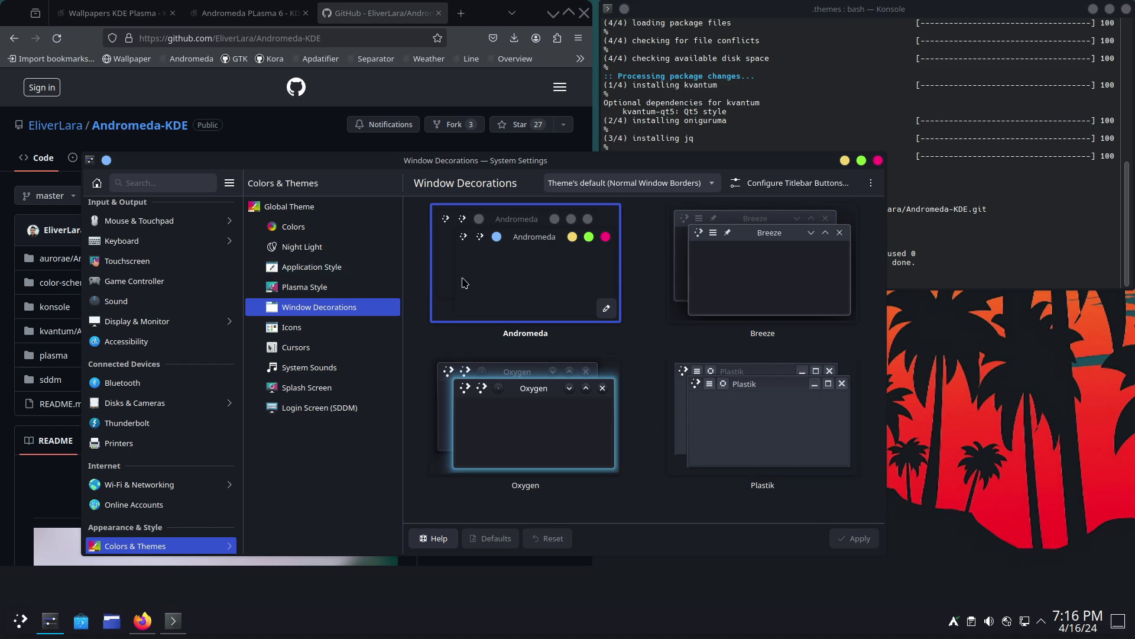
left_click(332, 335)
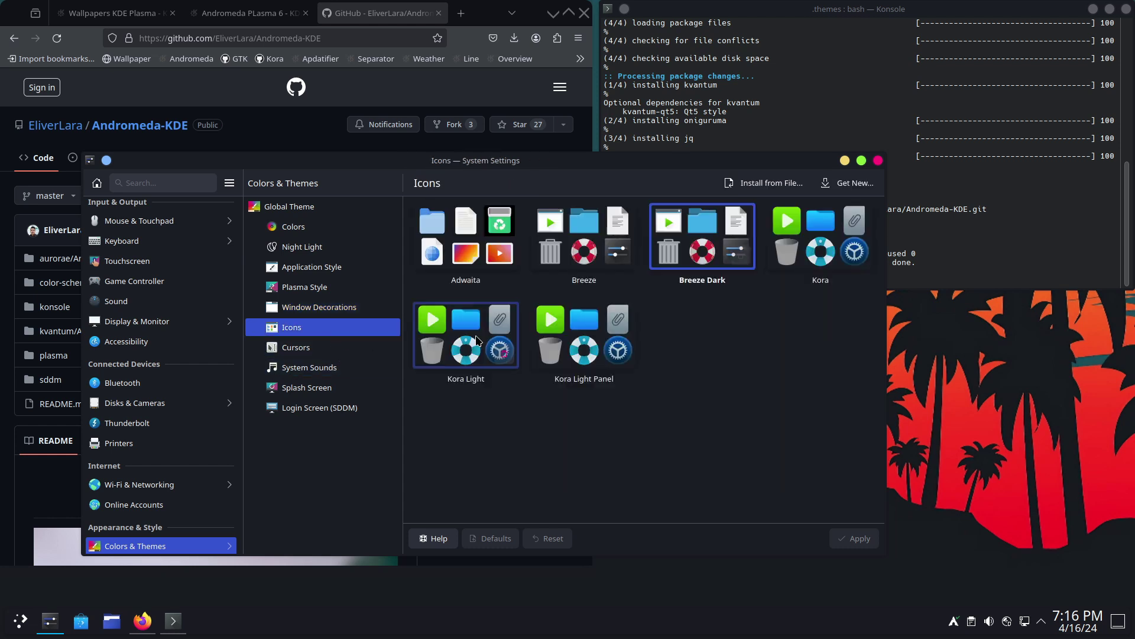
left_click(814, 239)
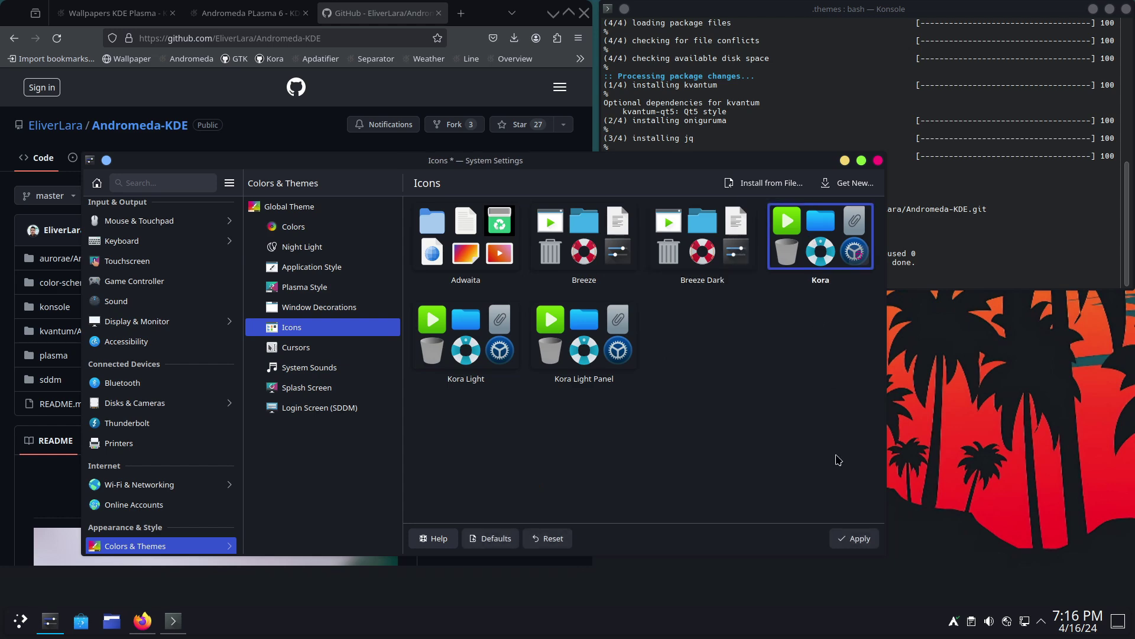
left_click(856, 538)
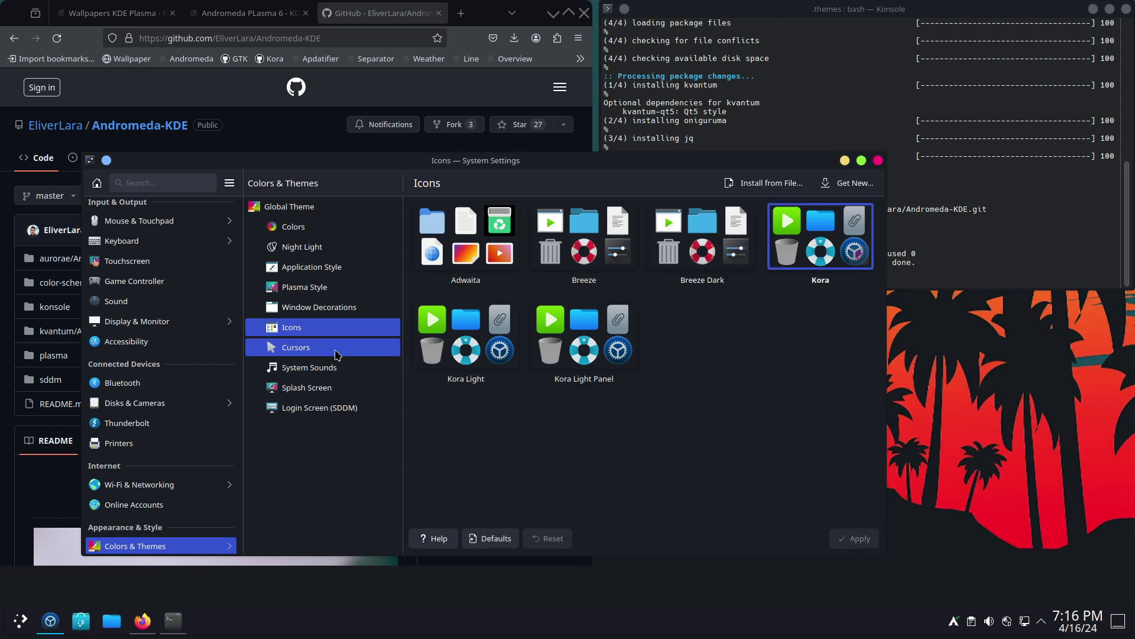
- Apply the Kora cursor theme and set the splash screen to None
left_click(387, 351)
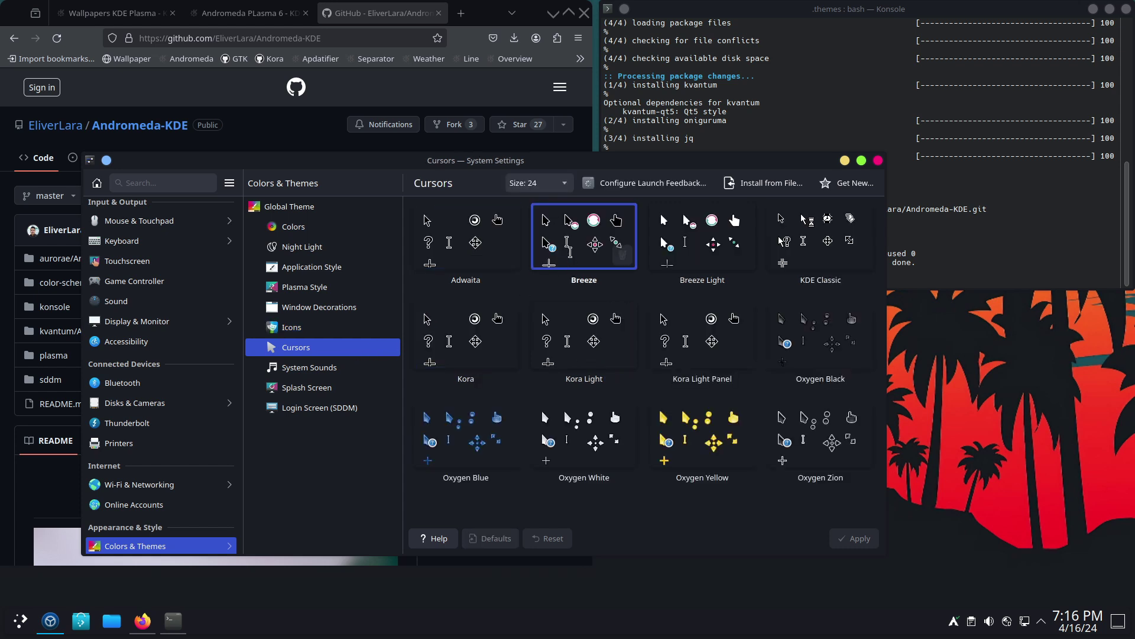
left_click(466, 337)
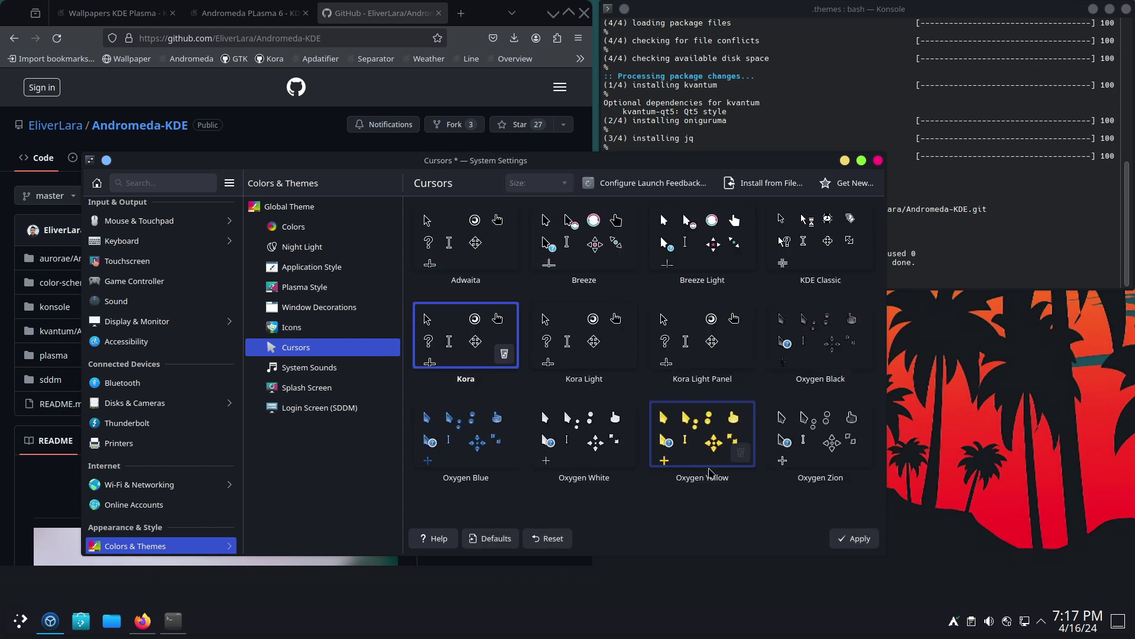
left_click(852, 540)
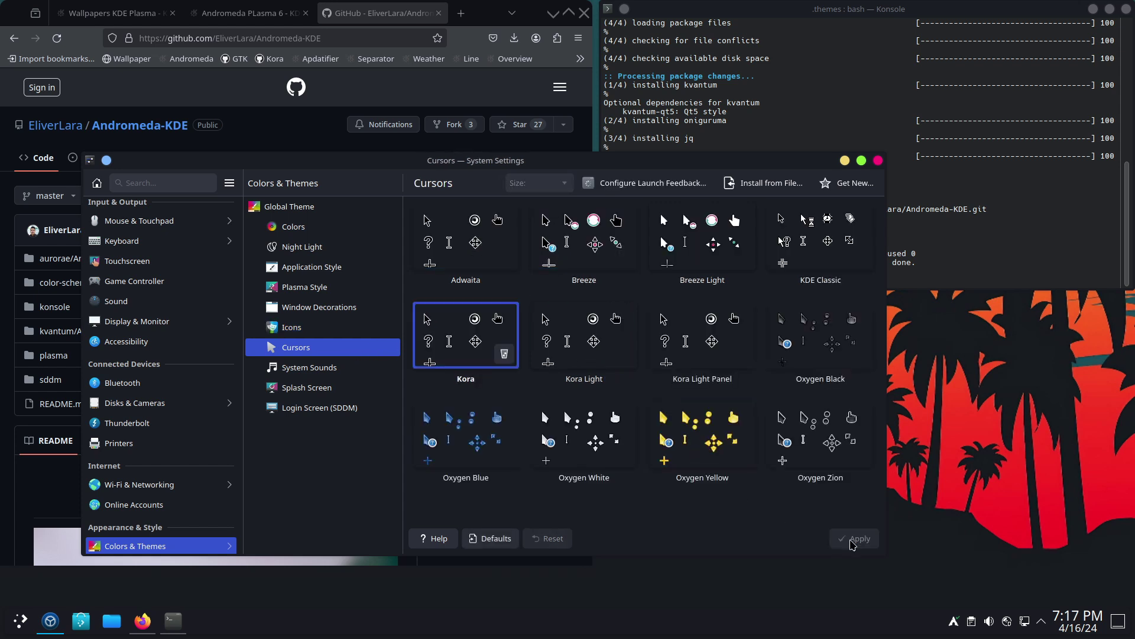
left_click(322, 389)
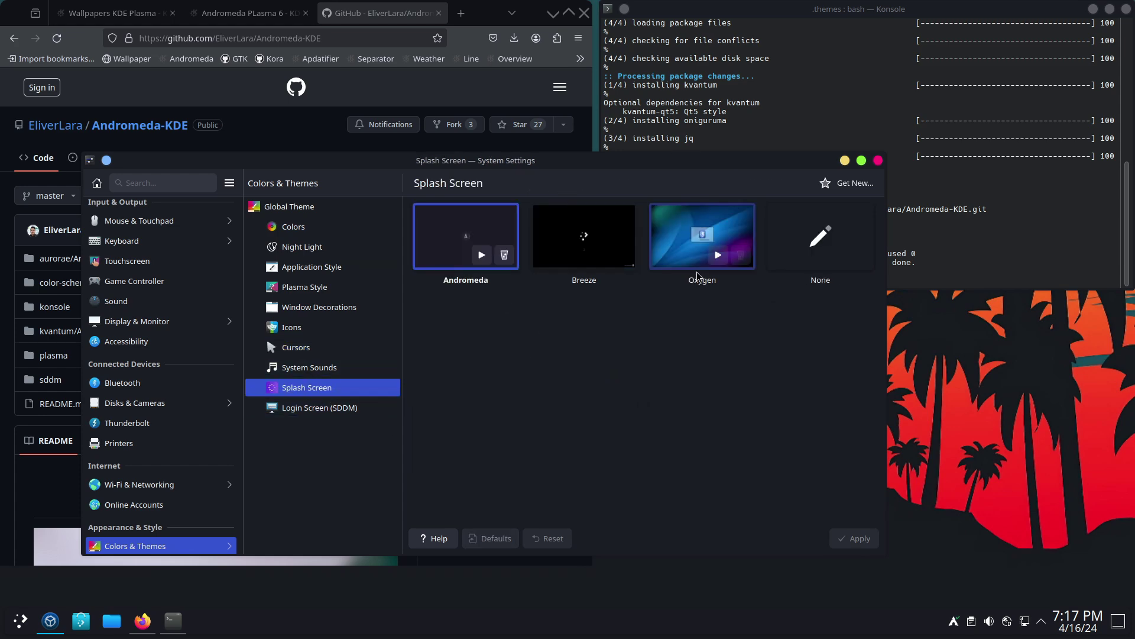
left_click(819, 242)
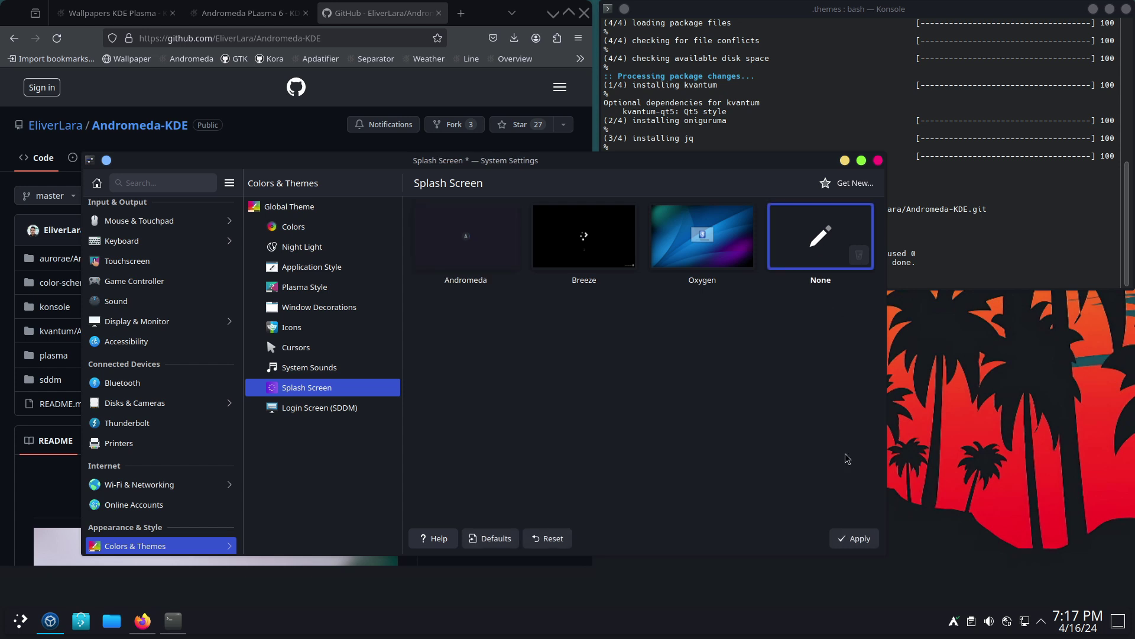
left_click(858, 539)
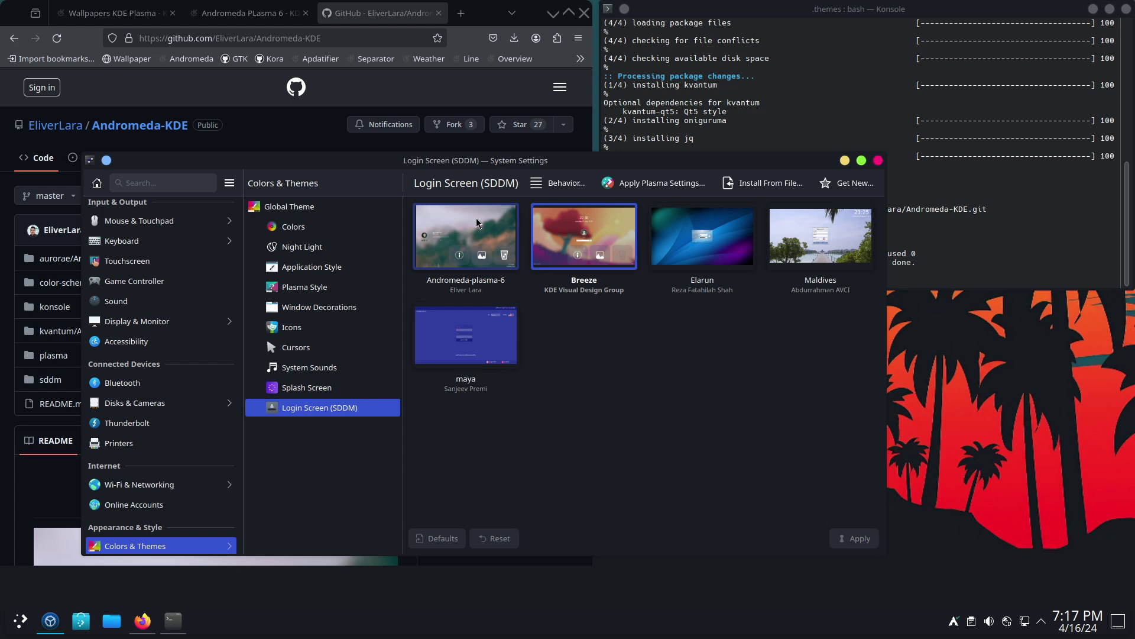
- Apply Andromeda-plasma-6 as the login screen, authenticate with the password, and close System Settings
left_click(473, 222)
left_click(857, 538)
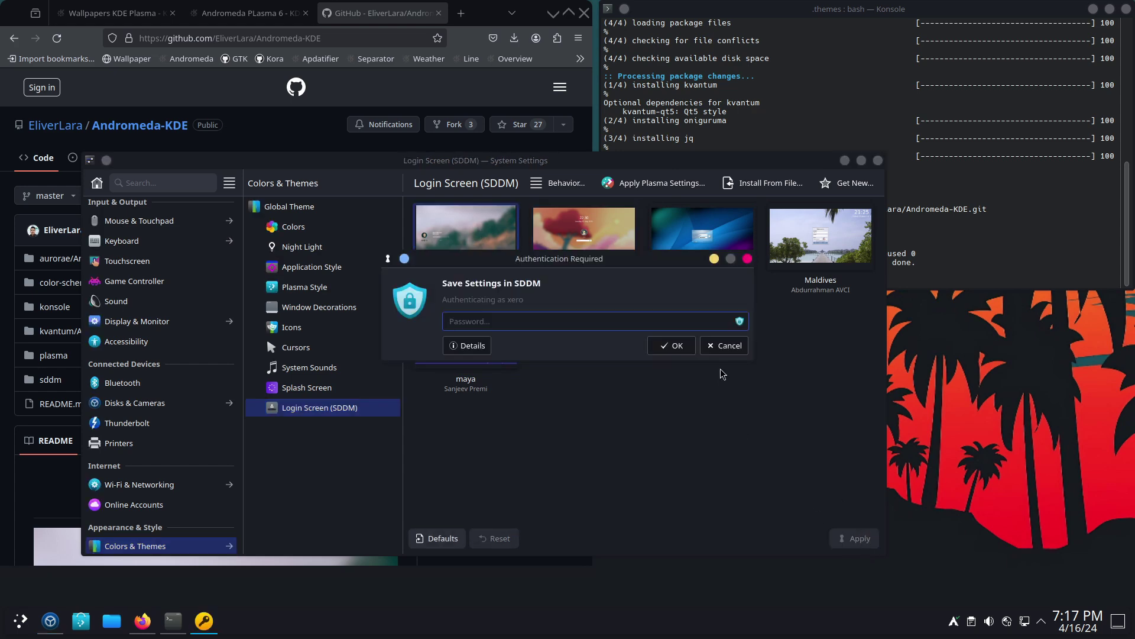
type("********")
key("Return")
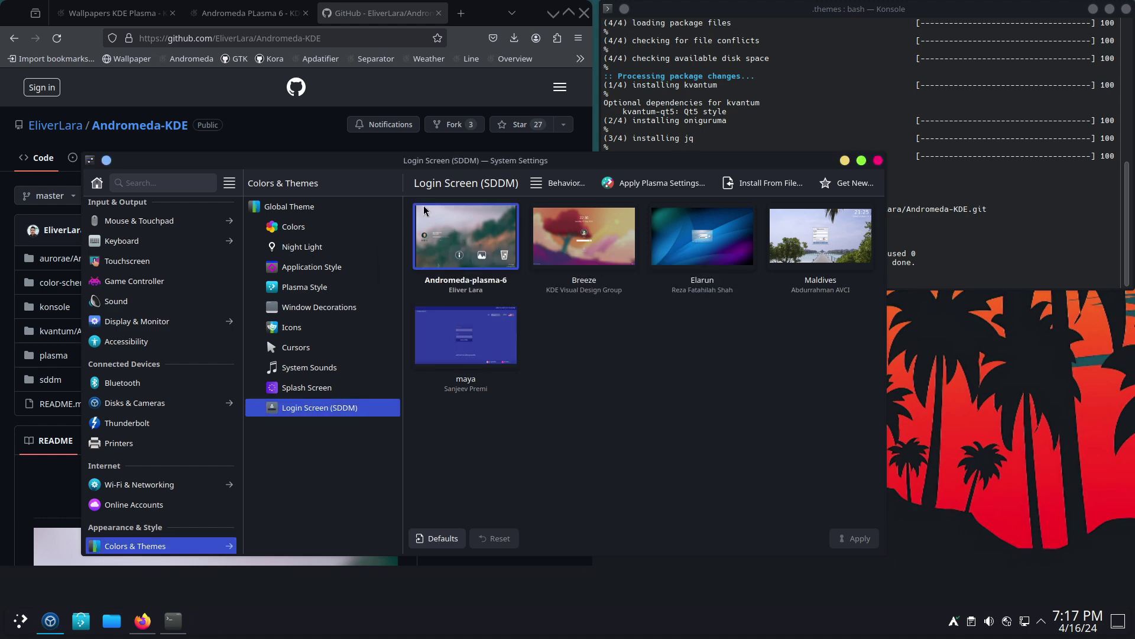
left_click(878, 160)
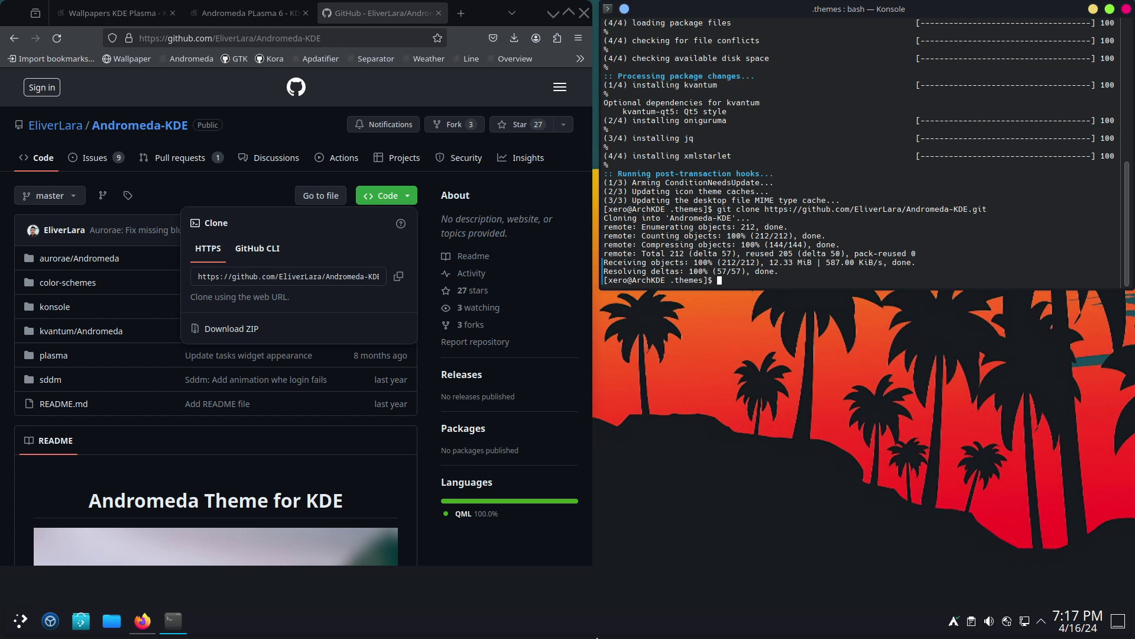
- Enter panel edit mode and remove the Pager widget from the bottom panel
right_click(663, 632)
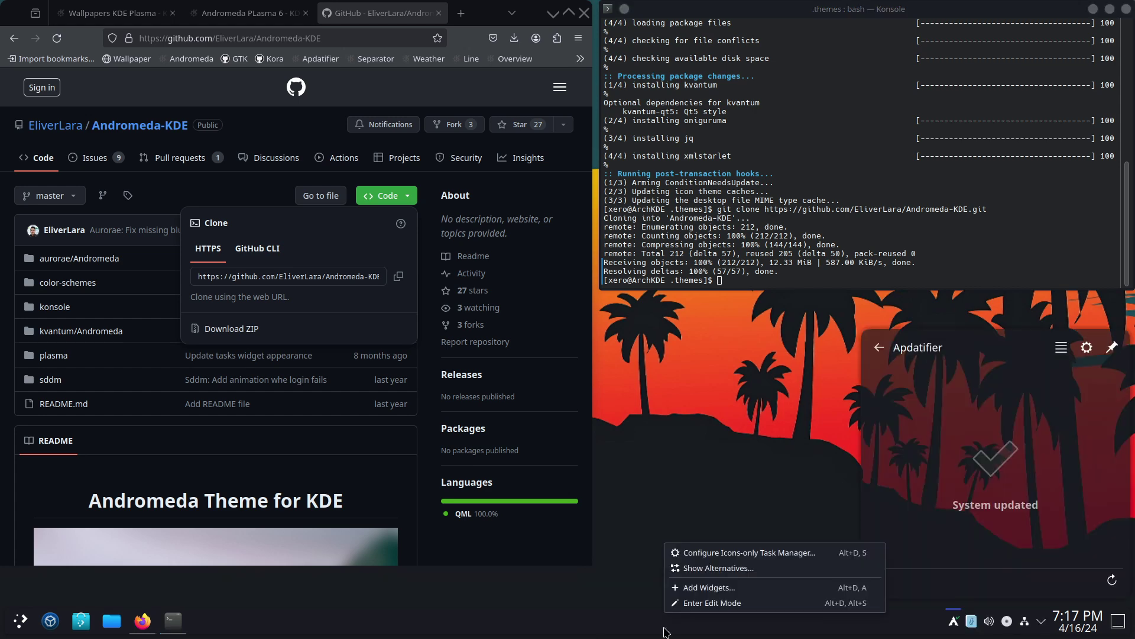
left_click(705, 601)
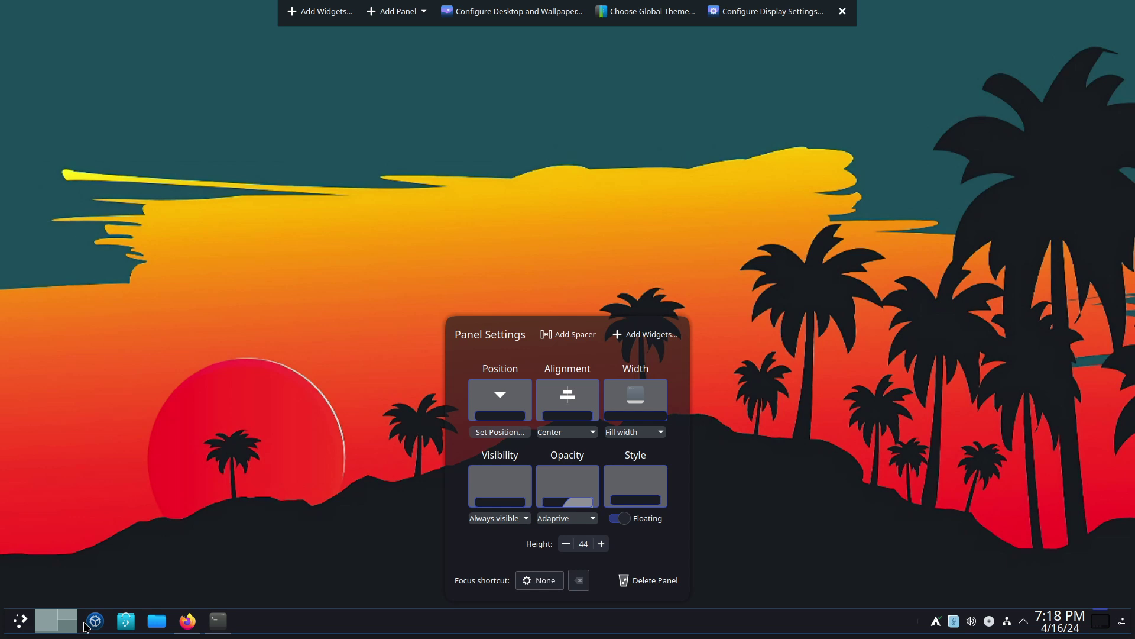
mouse_move(85, 628)
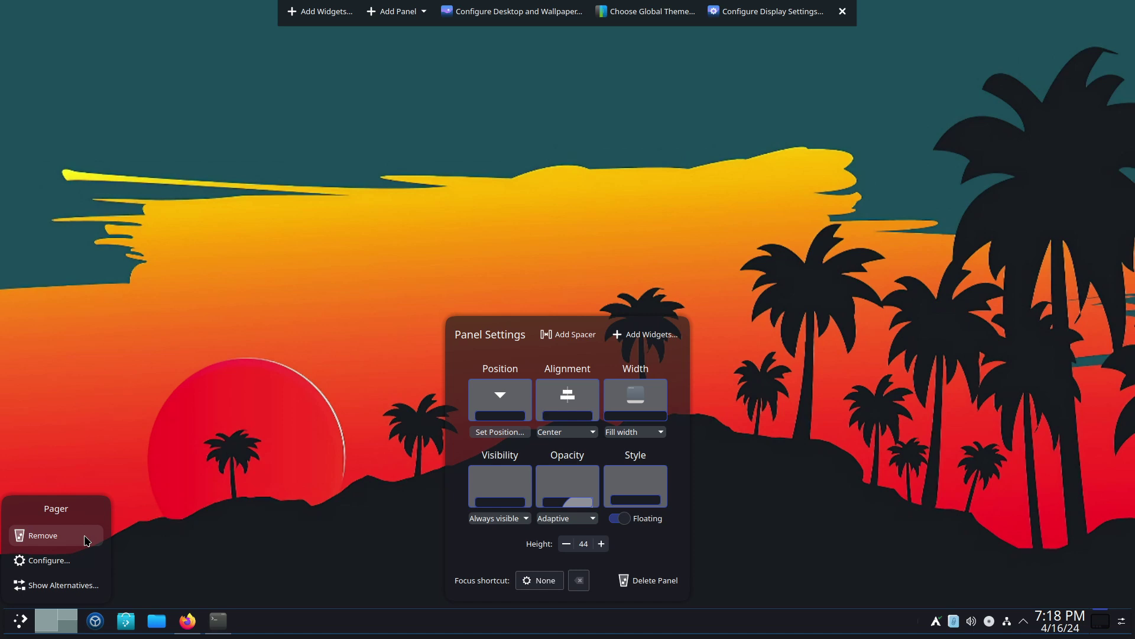
left_click(87, 542)
- Add two spacers to the panel to centre the task icons
mouse_move(135, 636)
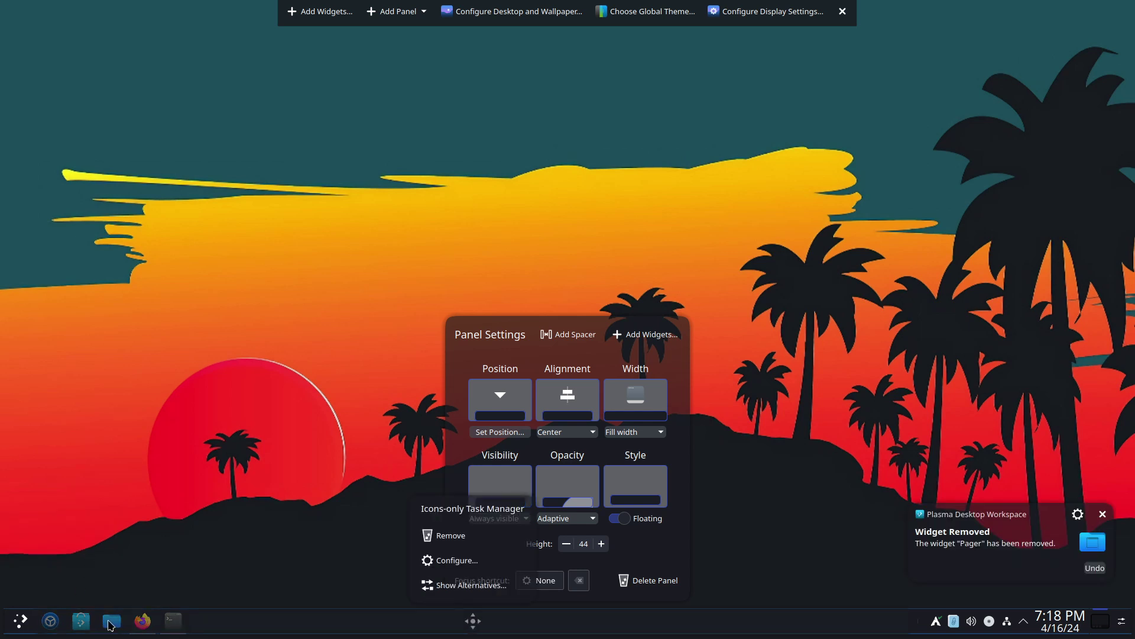
right_click(264, 628)
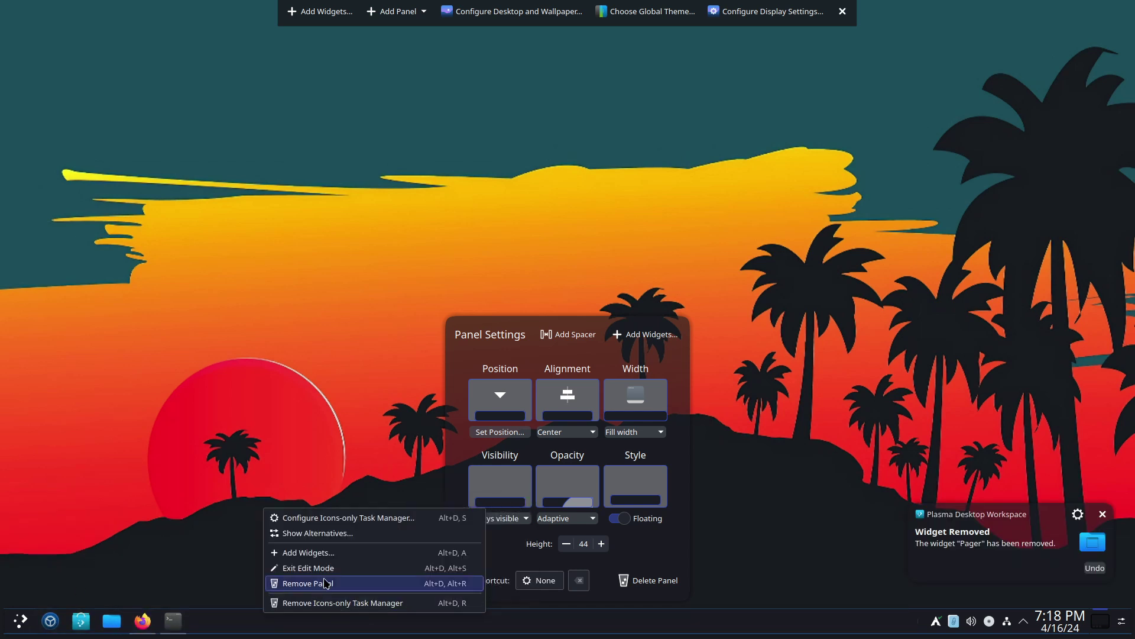
key("Escape")
left_click(573, 334)
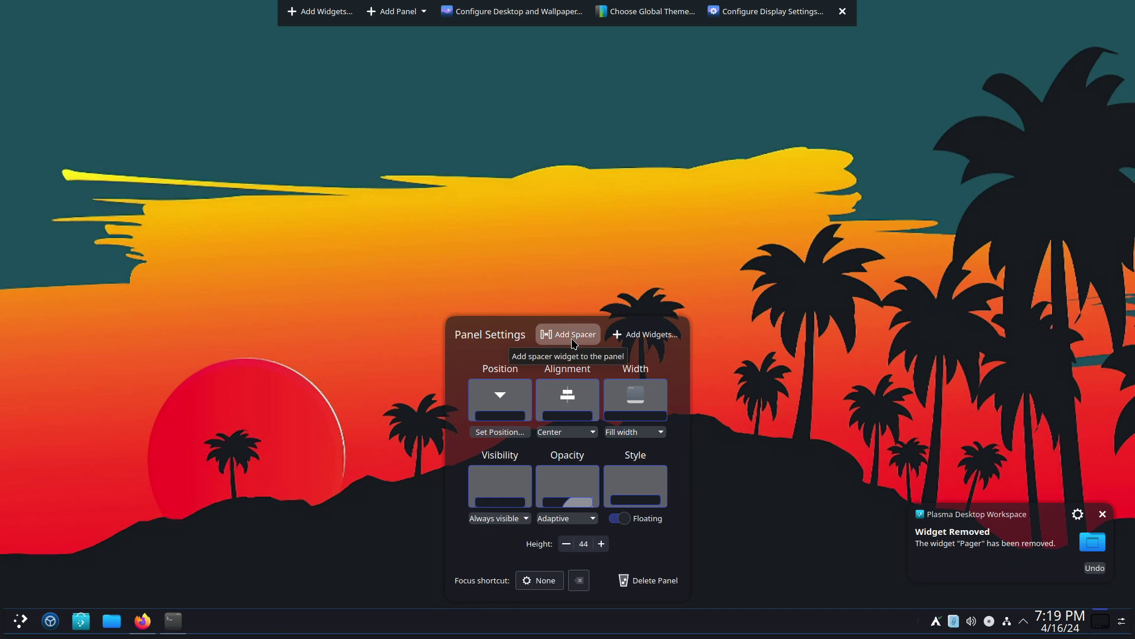
left_click(572, 334)
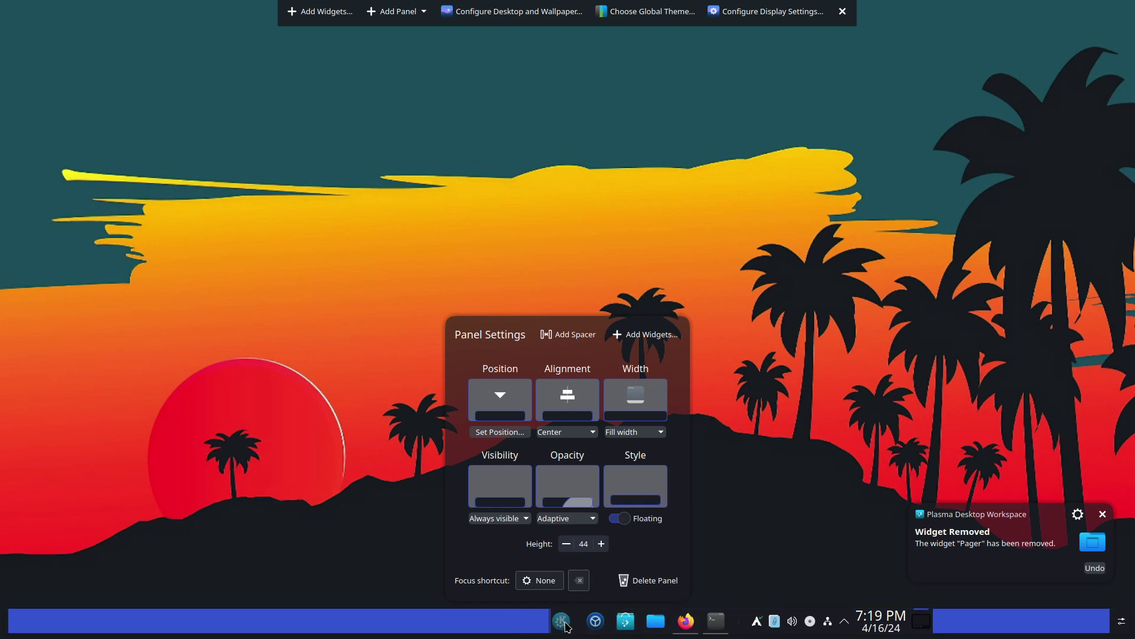
- Move the system tray to the right edge of the panel
left_click(522, 619)
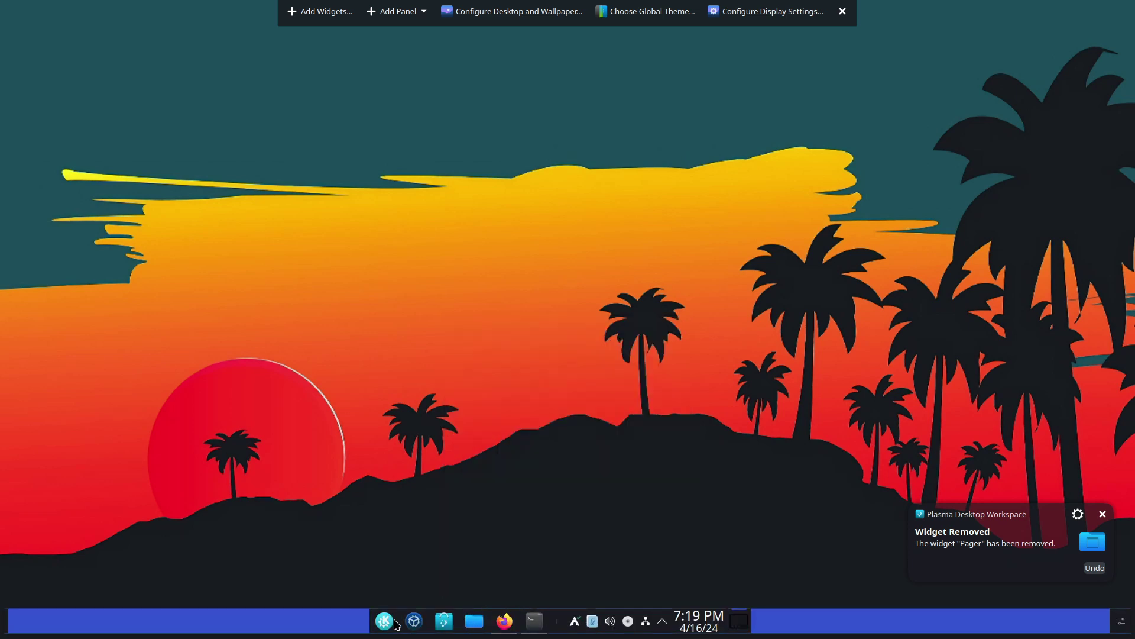
left_click_drag(600, 629, 1034, 638)
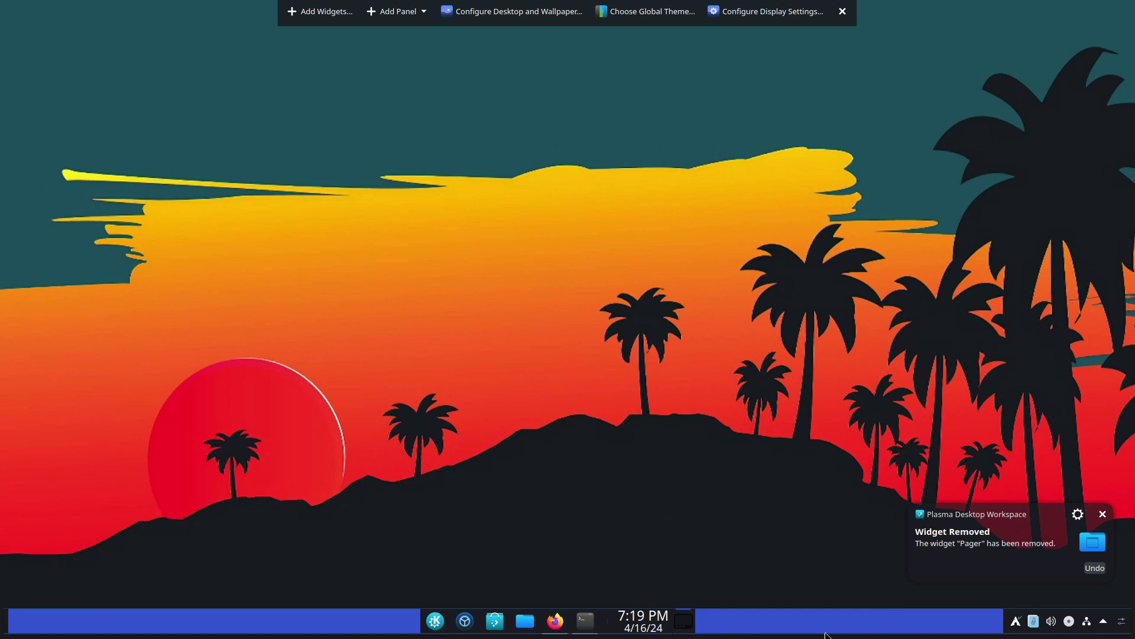
right_click(761, 628)
left_click(786, 616)
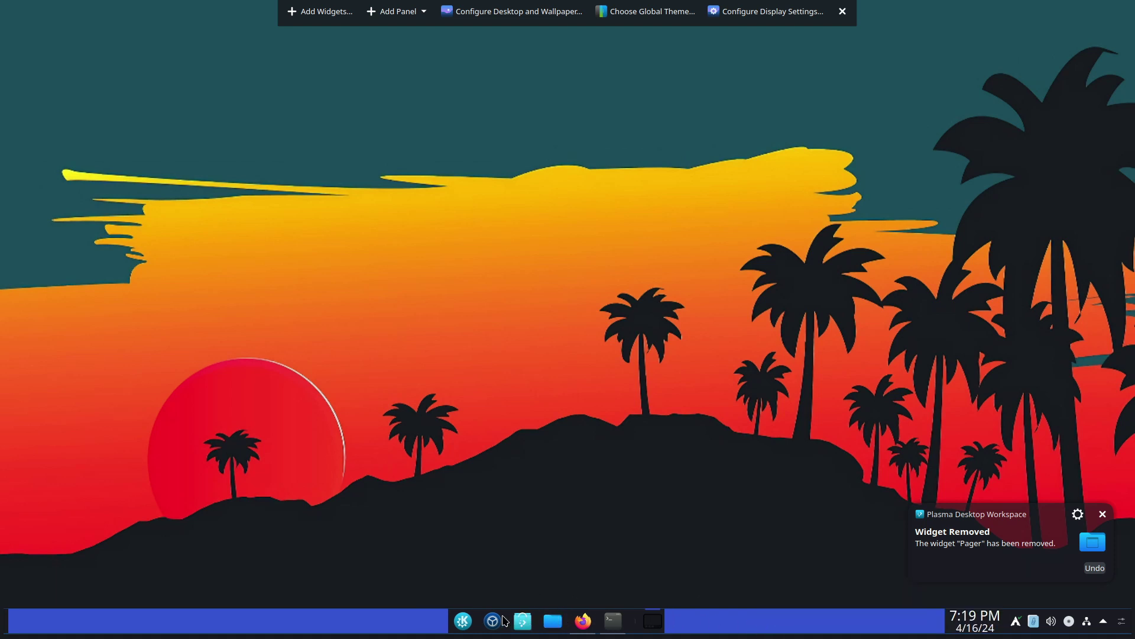
- Remove the Application Launcher widget from the panel
right_click(466, 625)
left_click(471, 600)
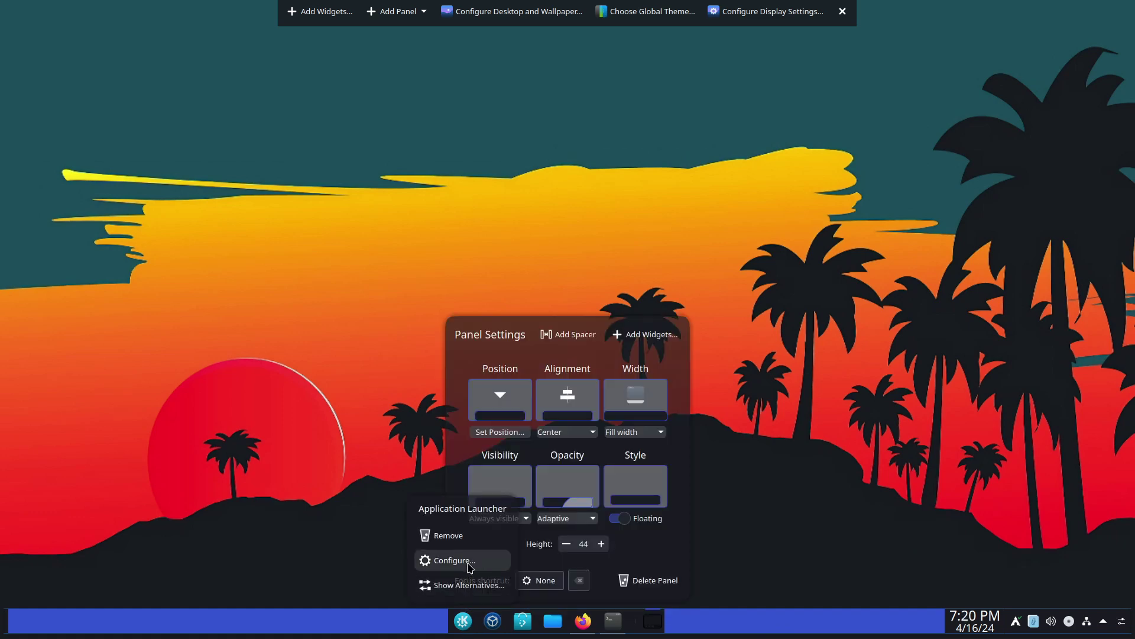
left_click(473, 539)
- Open the widget browser and place the Andromeda Launcher on the panel
mouse_move(690, 618)
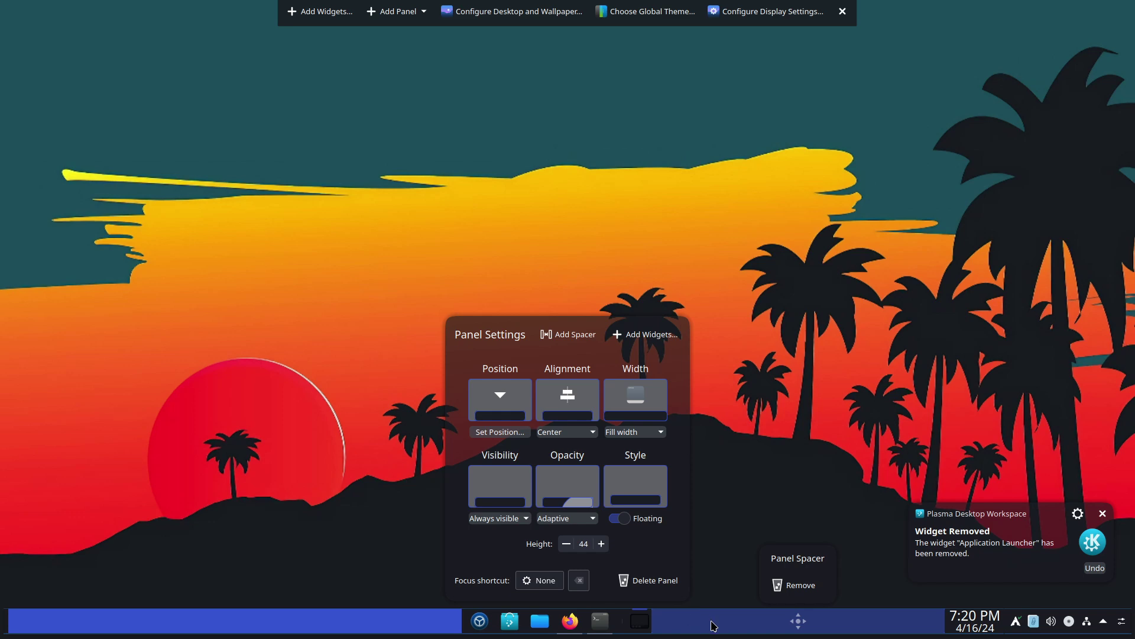
right_click(730, 621)
left_click(734, 537)
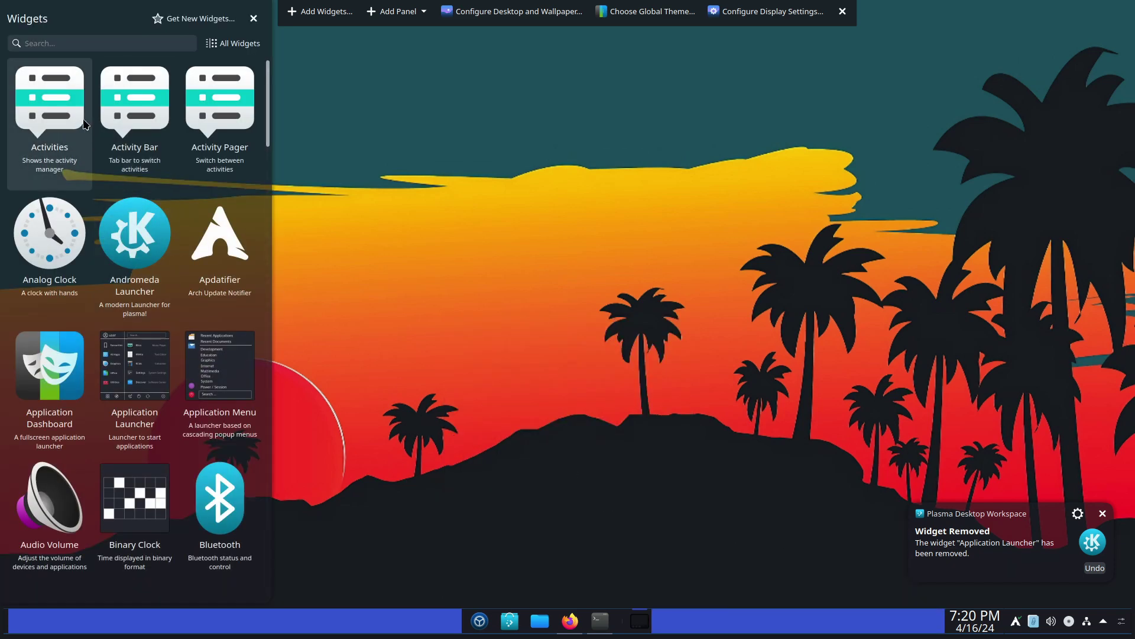
left_click(140, 44)
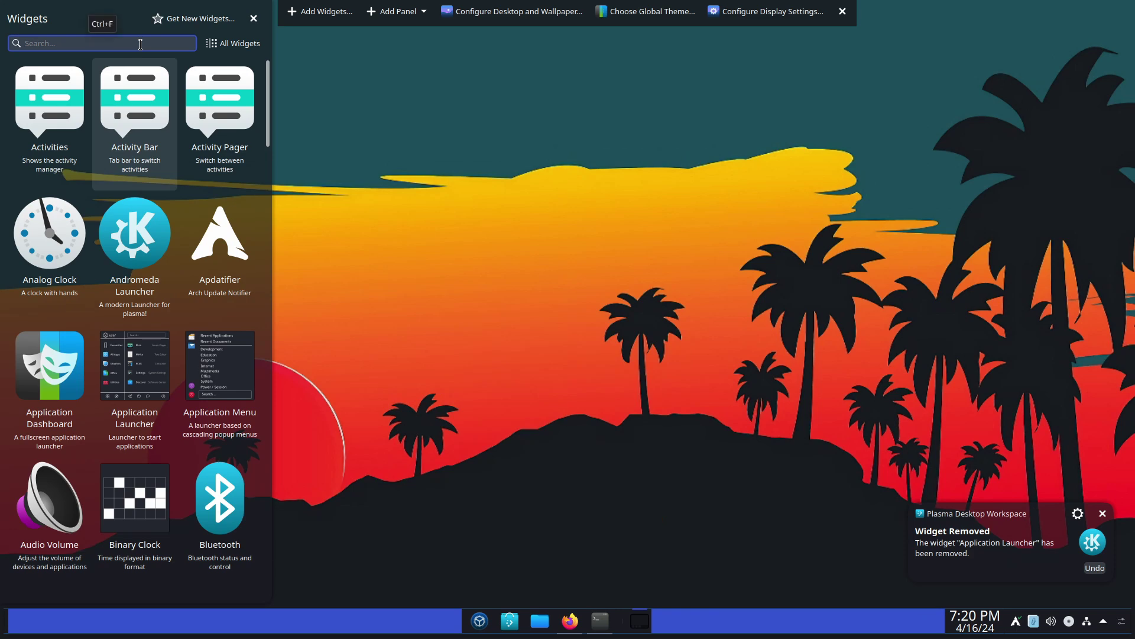
left_click_drag(134, 232, 471, 622)
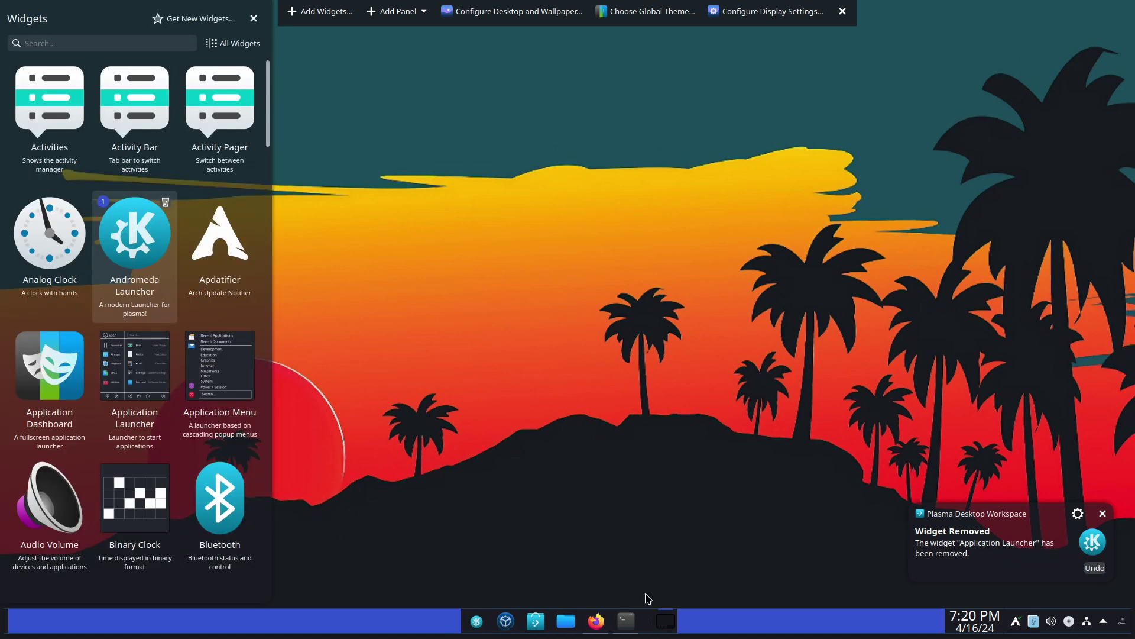
- Search 'nets' and add the Netspeed Widget to the panel
left_click(104, 43)
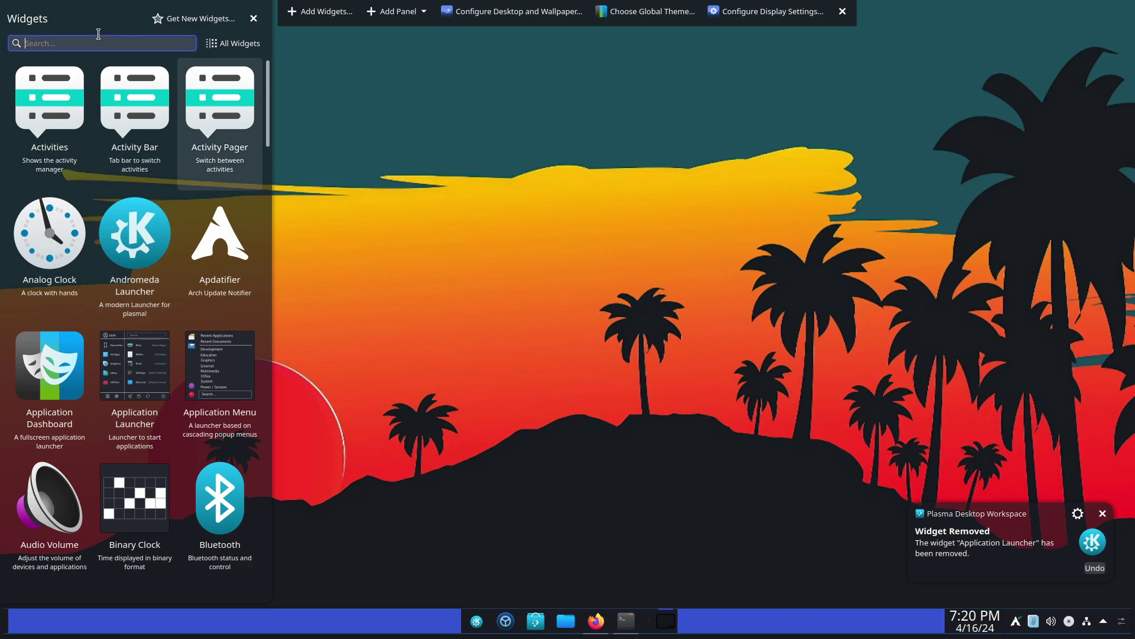
type("netsp")
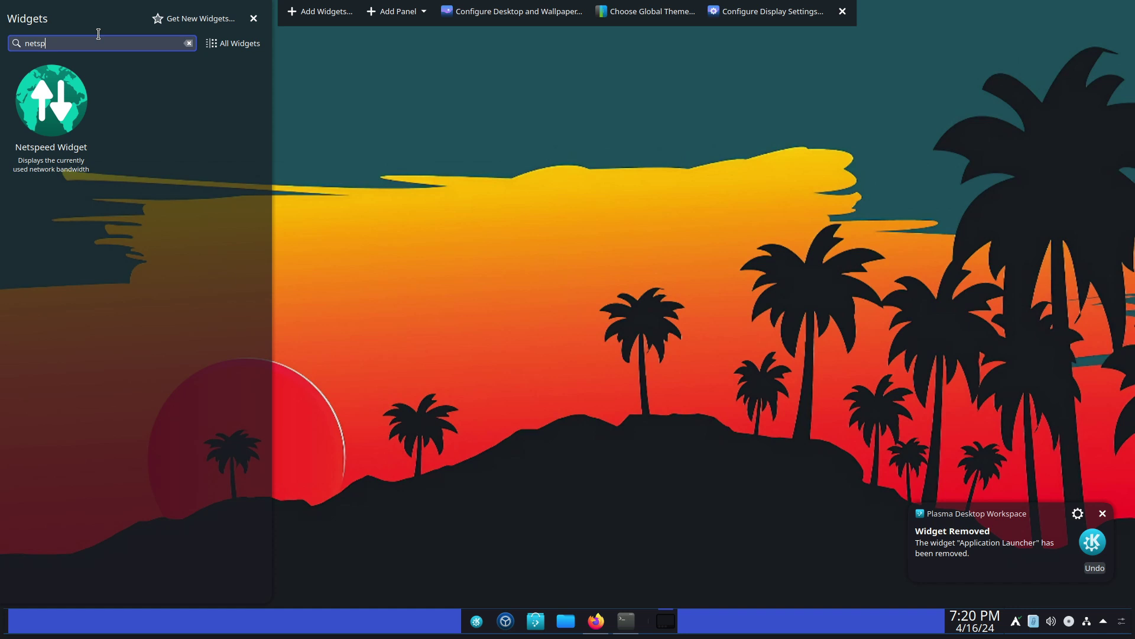
left_click_drag(52, 100, 940, 620)
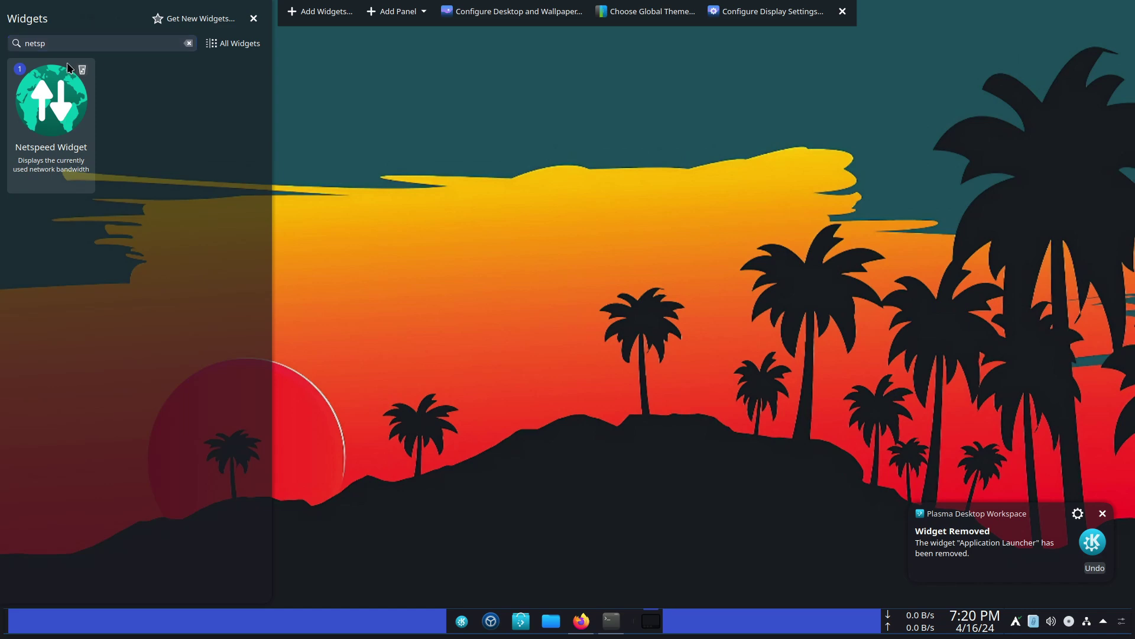
- Add the Chaac Weather widget to the panel's left end
left_click(189, 43)
scroll(126, 253, "down", 2)
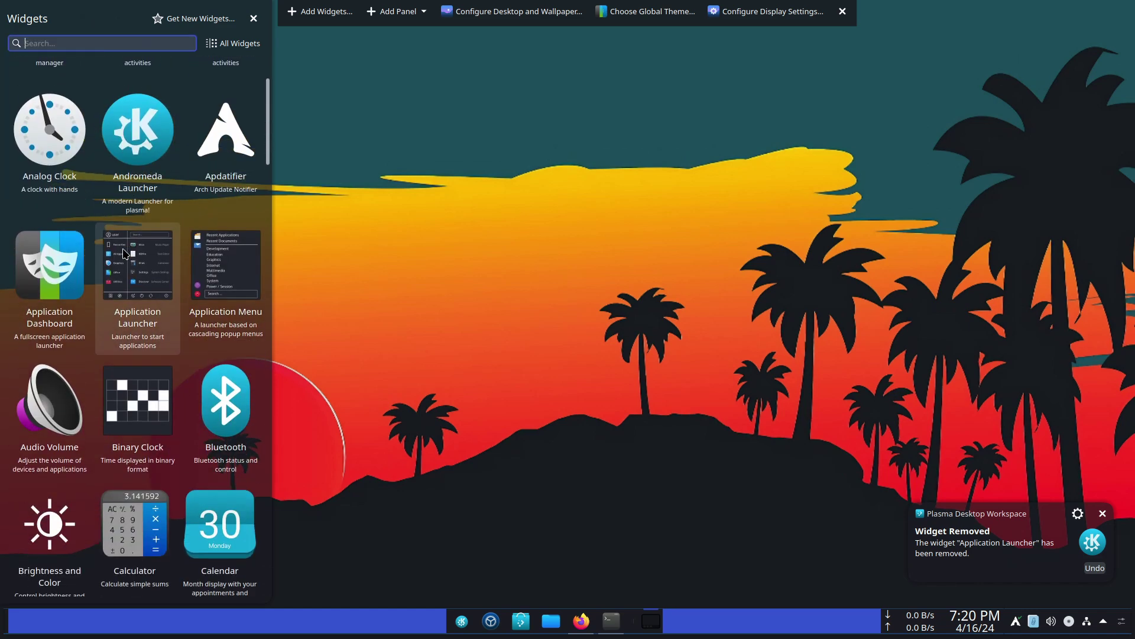
scroll(74, 65, "up", 3)
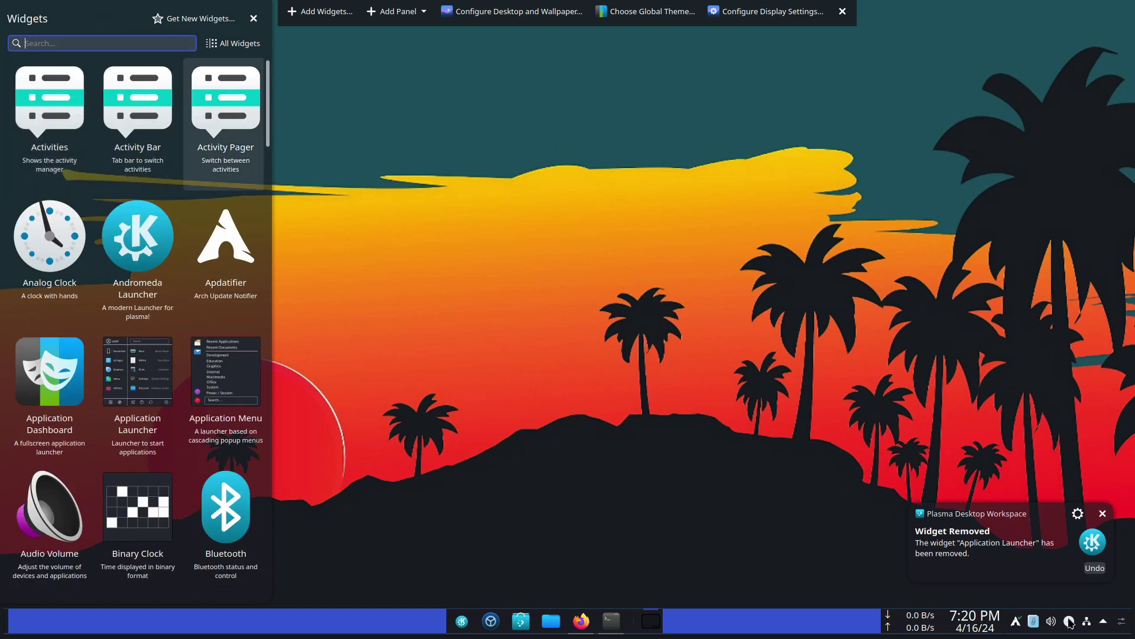
scroll(132, 357, "down", 10)
left_click_drag(132, 356, 12, 623)
- Finish panel editing, close Firefox and the old terminal, and open a fresh Konsole
left_click(253, 18)
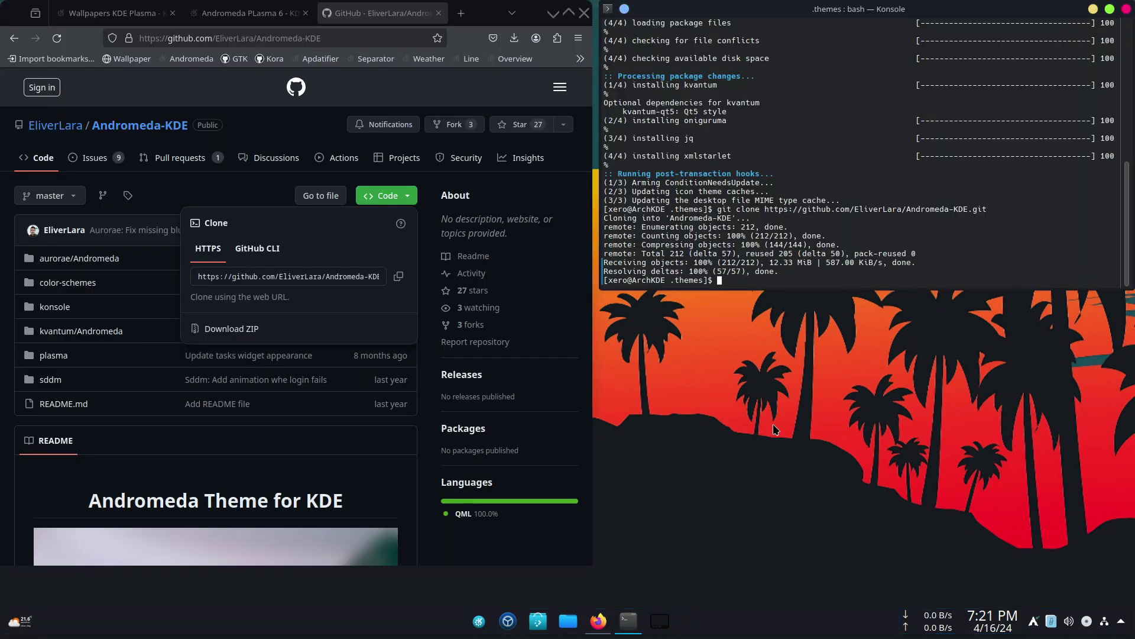
left_click(584, 13)
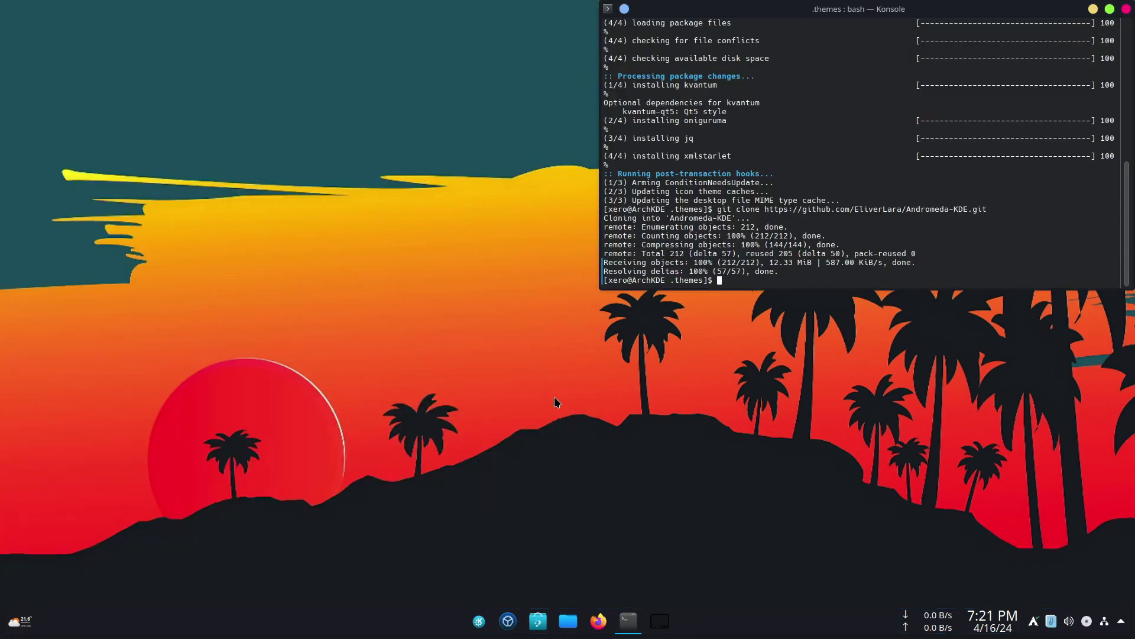
left_click(1127, 9)
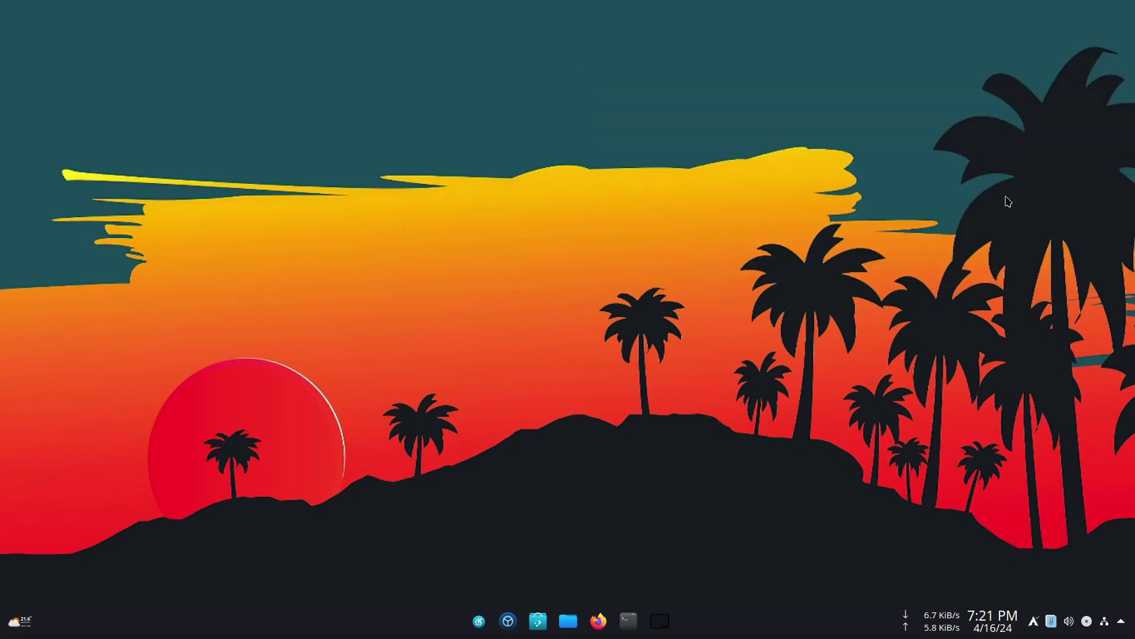
left_click(626, 618)
- Create a new Konsole profile named 'xero'
right_click(844, 204)
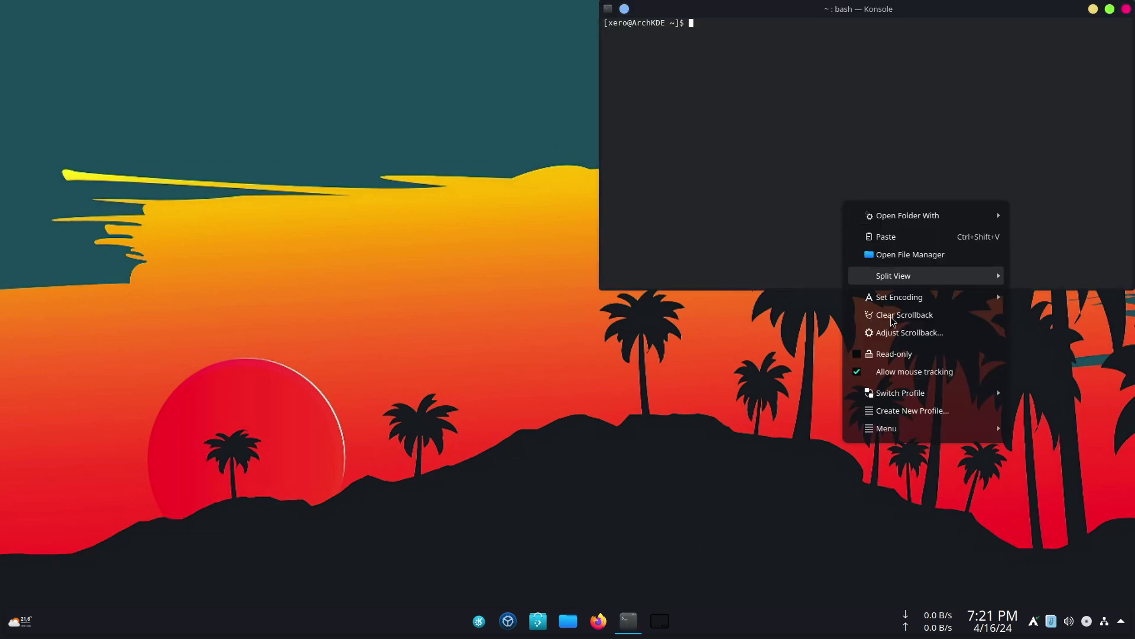
left_click(898, 414)
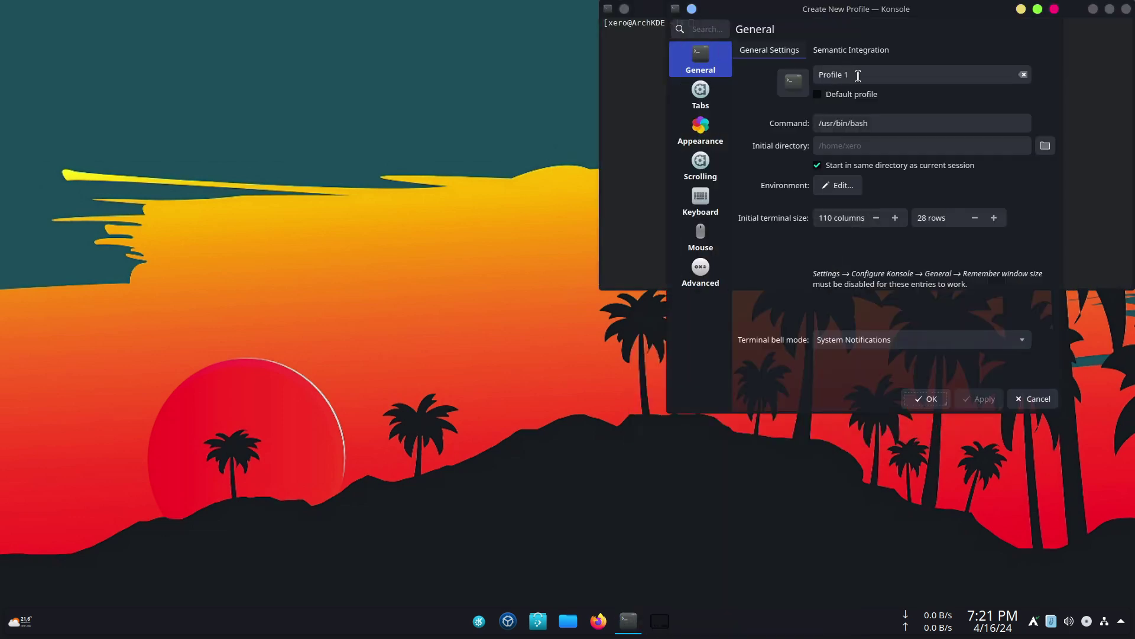
type("xero")
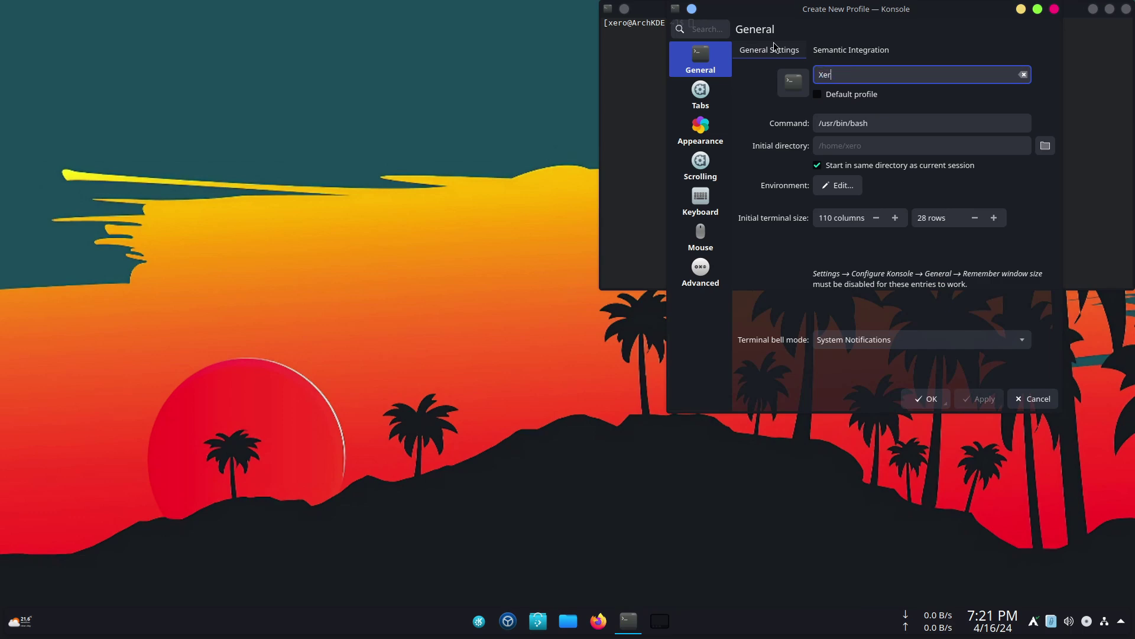
- Install the Andromeda Konsole colour scheme via Get New and save the profile
left_click(700, 130)
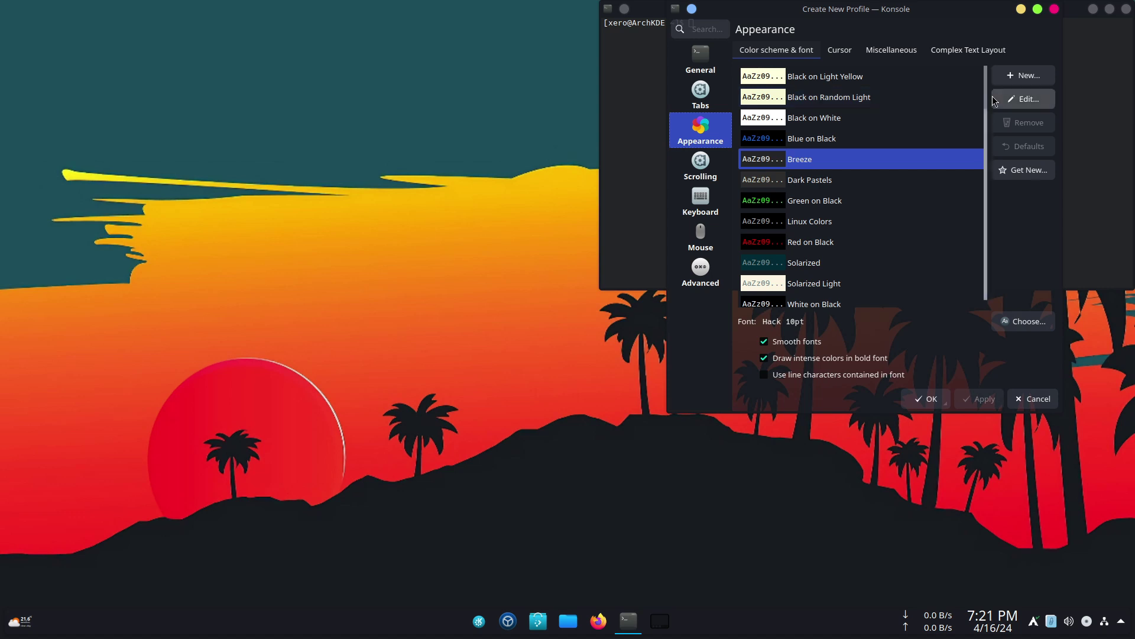
left_click(1023, 170)
type("andromeda")
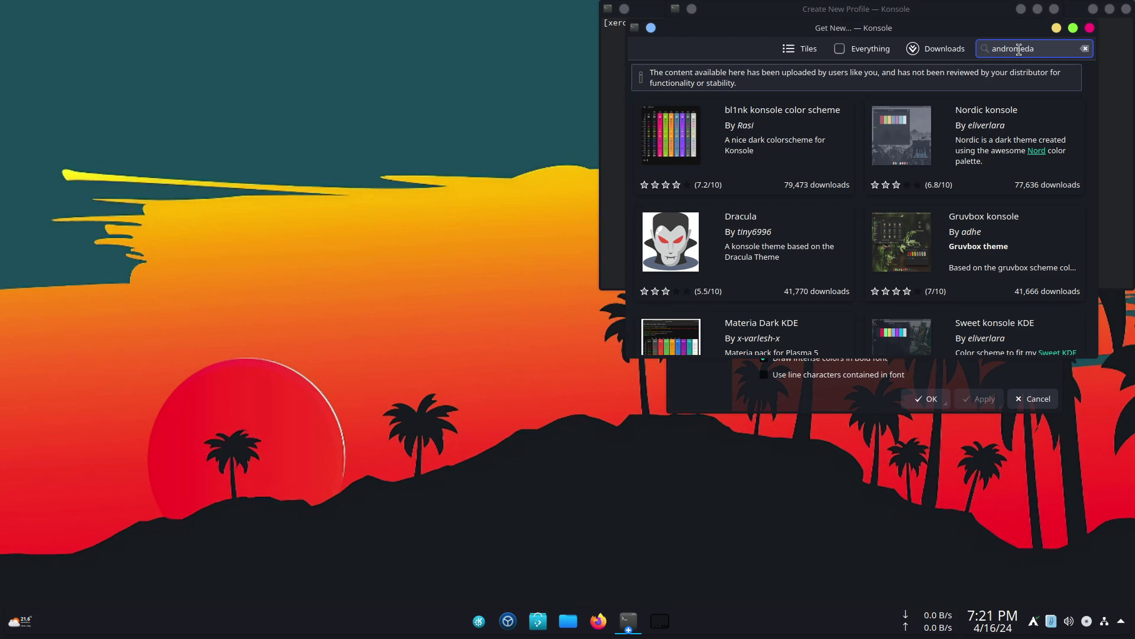
key("Return")
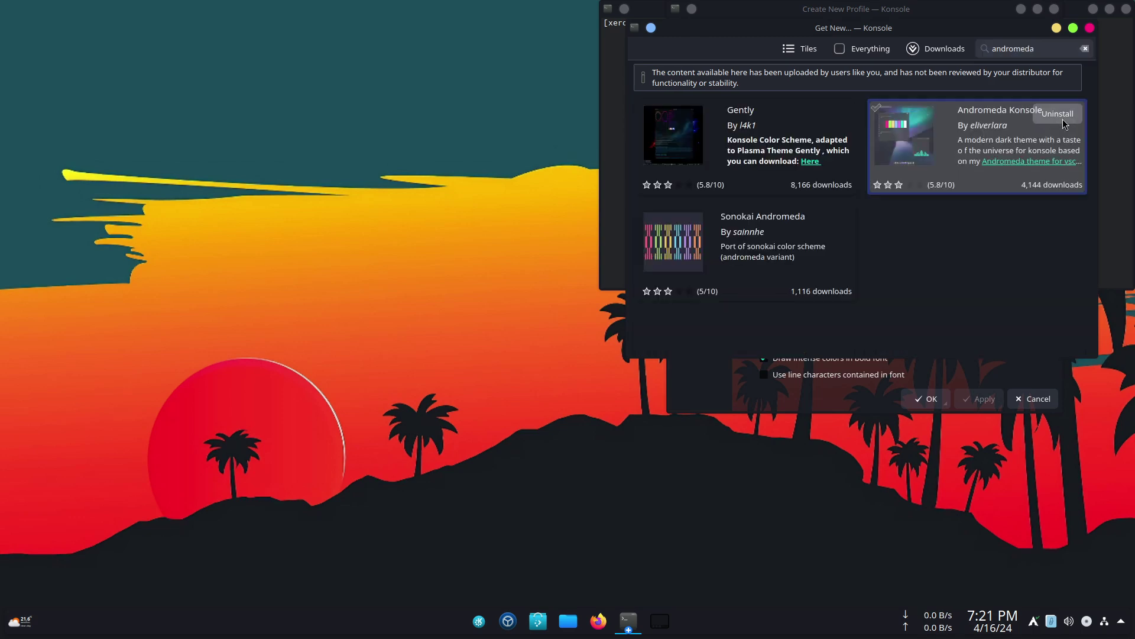
key("Escape")
left_click(927, 399)
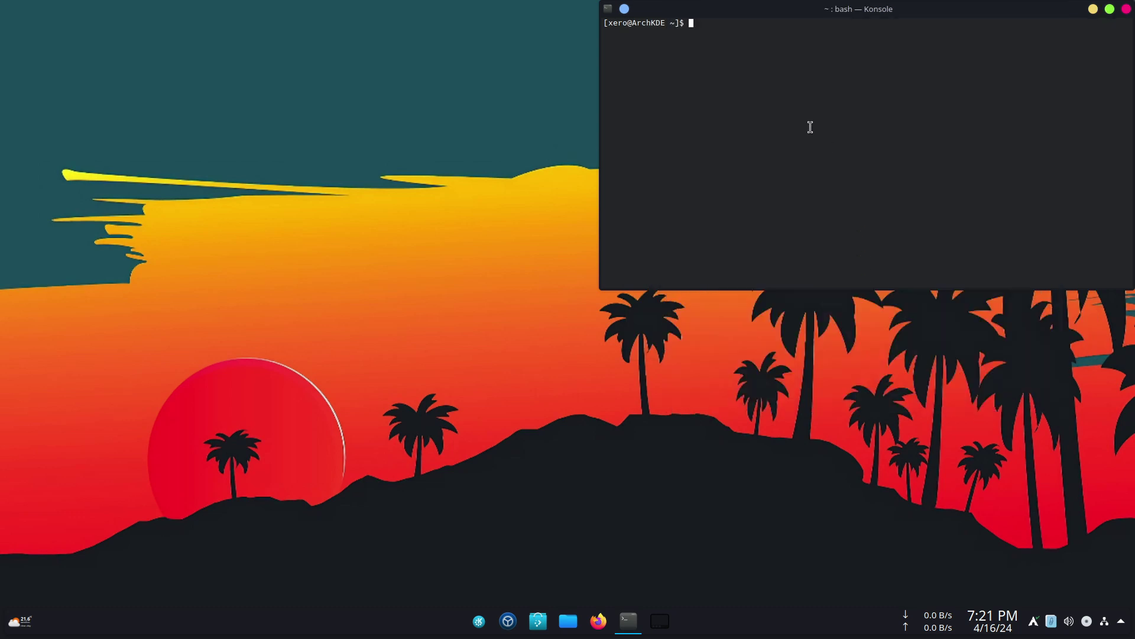
- Make the new Xero profile Konsole's default profile
key("ctrl+shift+comma")
left_click(718, 89)
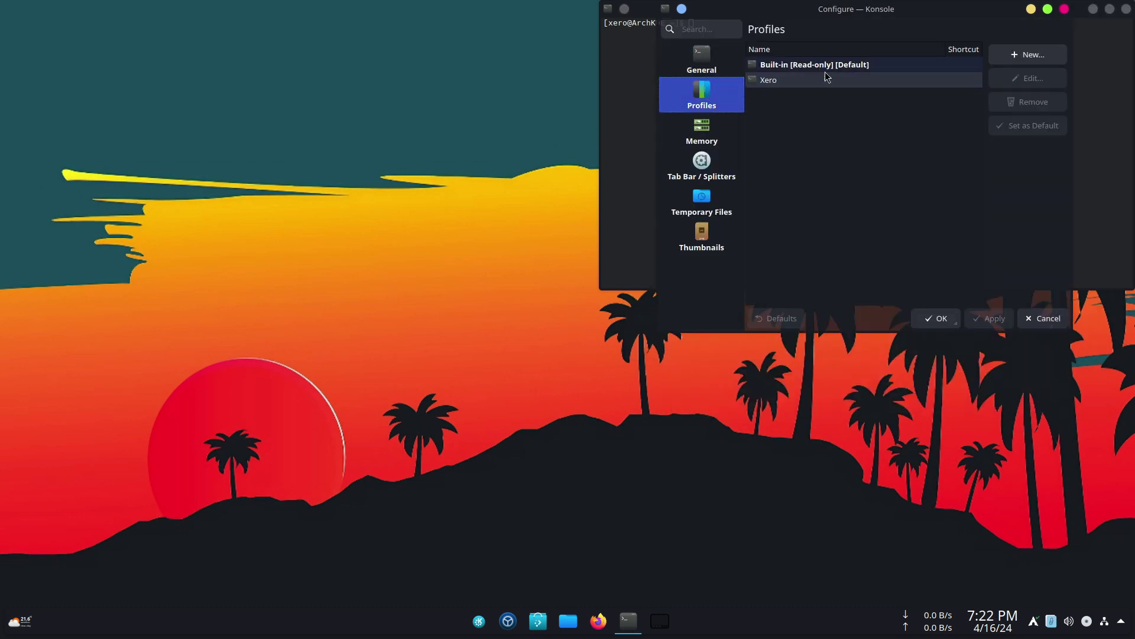
left_click(793, 80)
left_click(1019, 126)
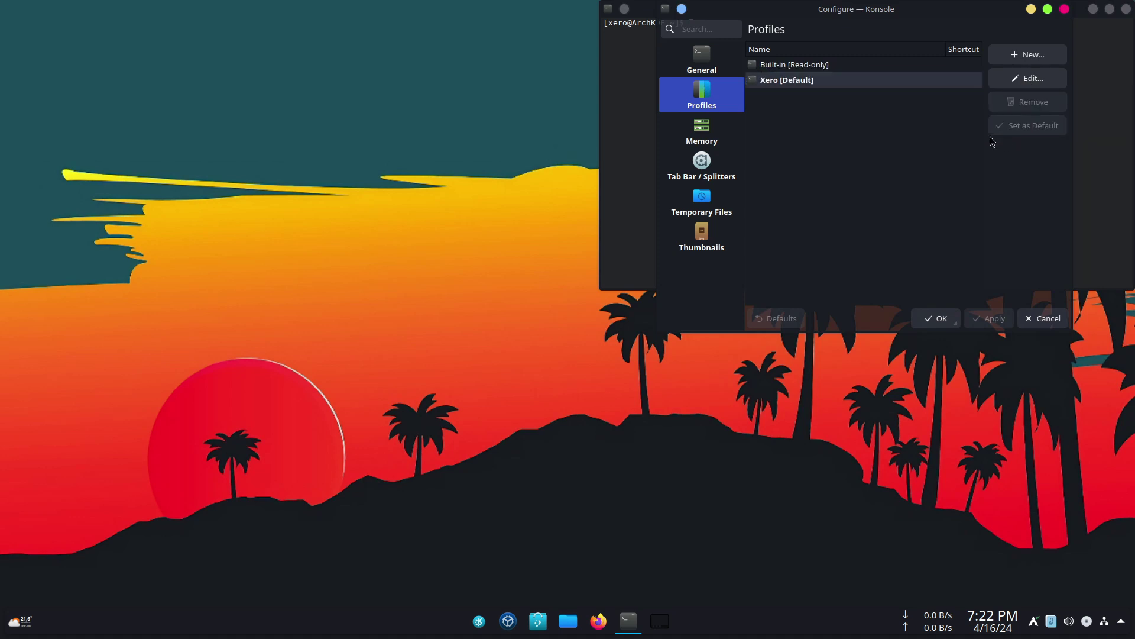
left_click(936, 318)
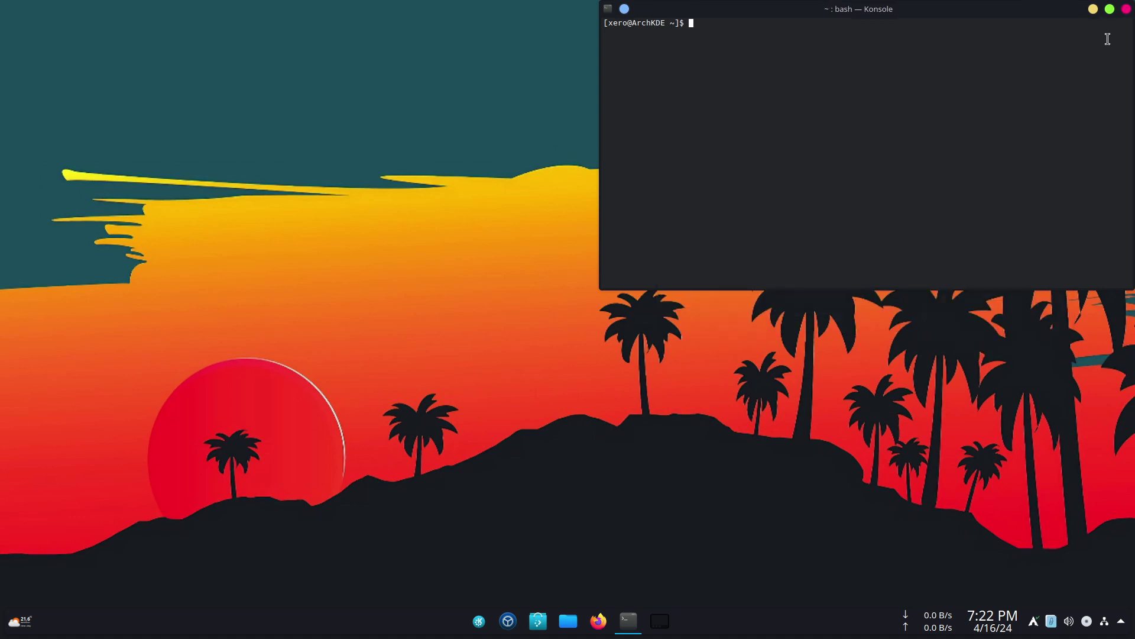
left_click(1094, 9)
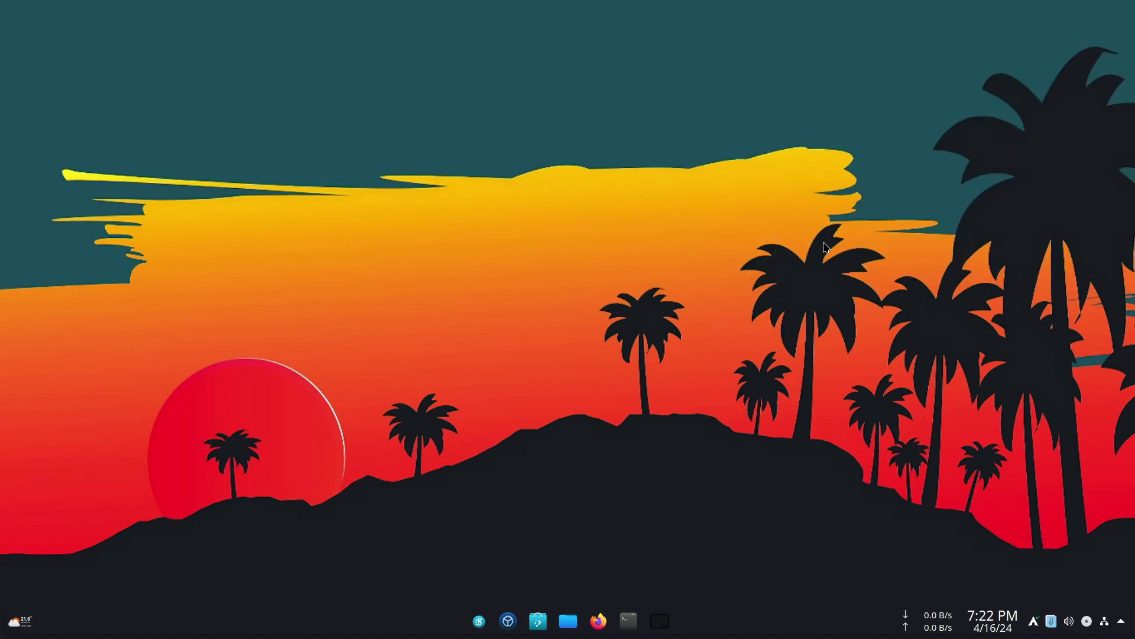
left_click(629, 620)
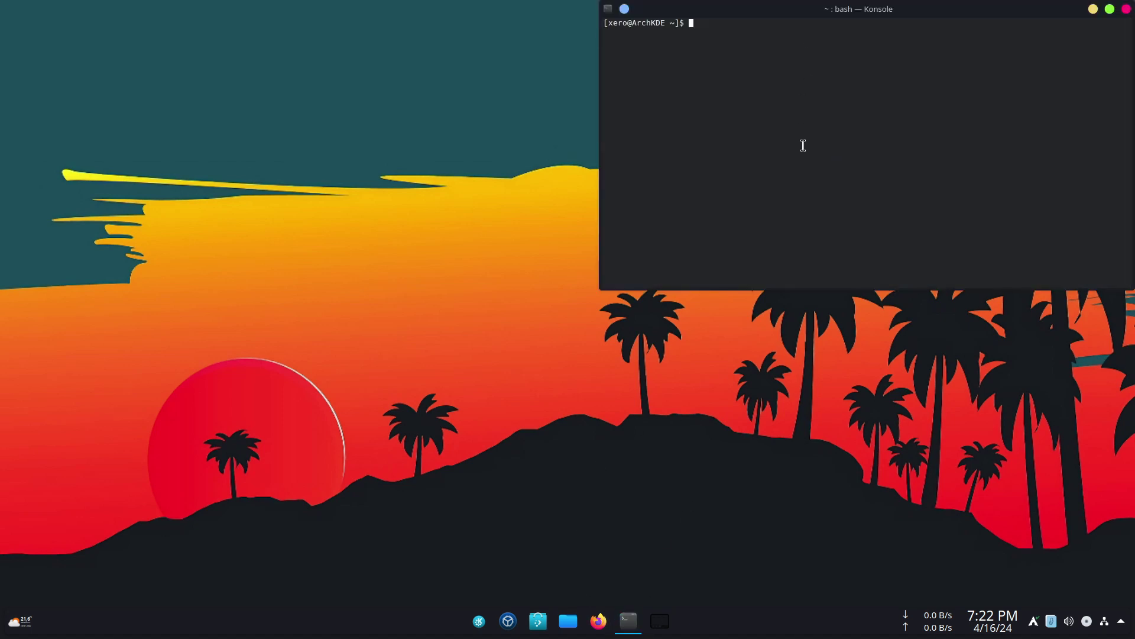
- Enable background blur and 25% transparency in the profile's Breeze colour scheme
right_click(803, 147)
left_click(858, 357)
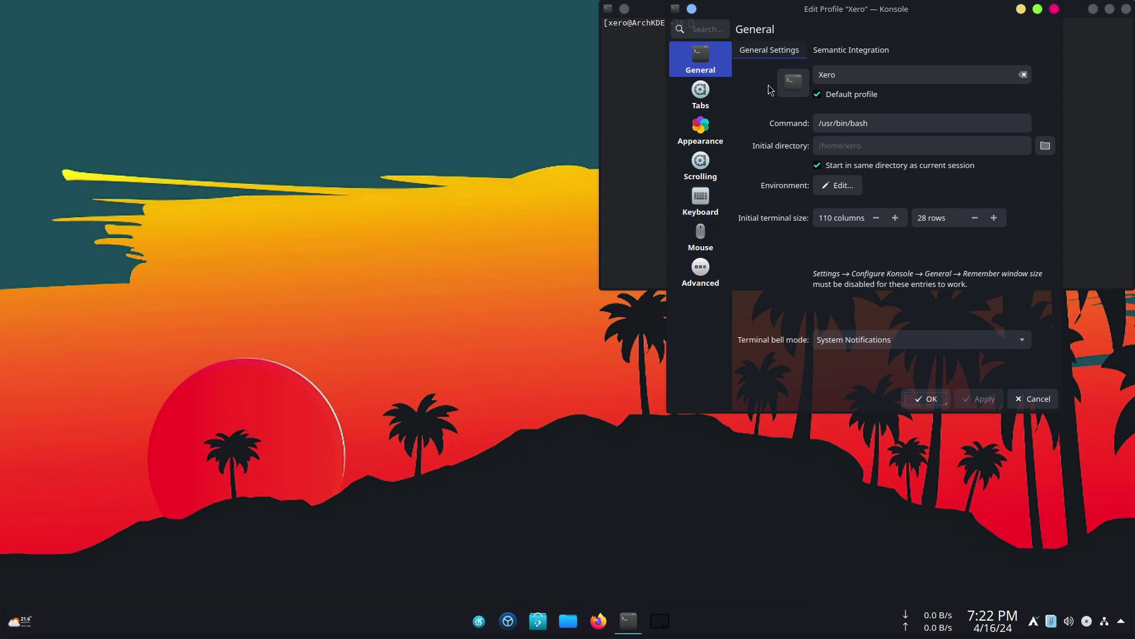
left_click(696, 134)
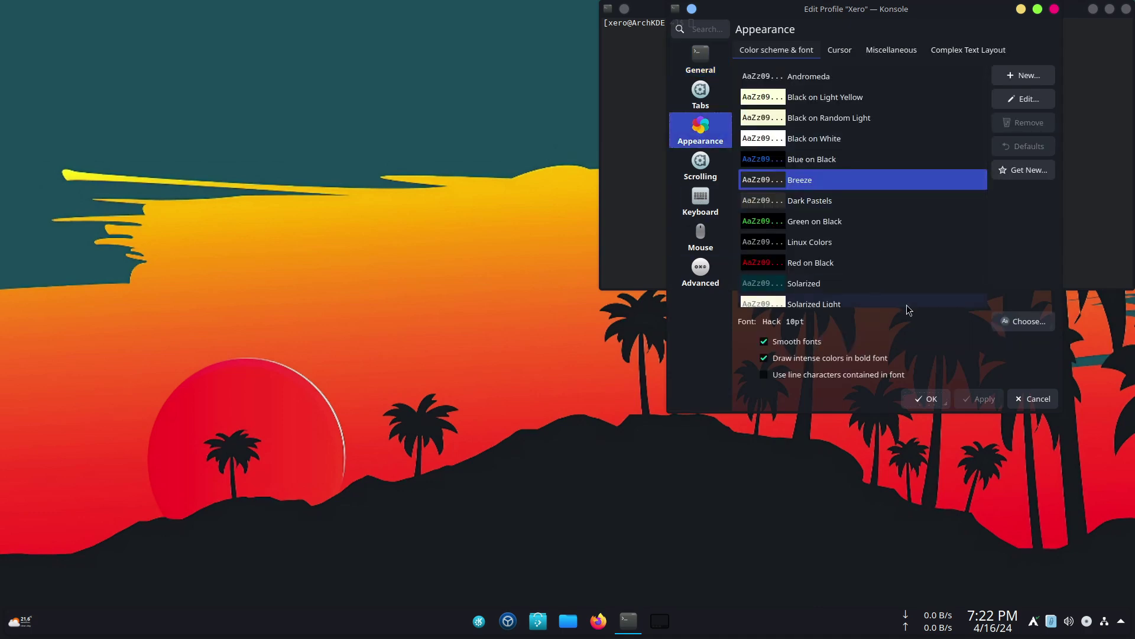
left_click(1024, 99)
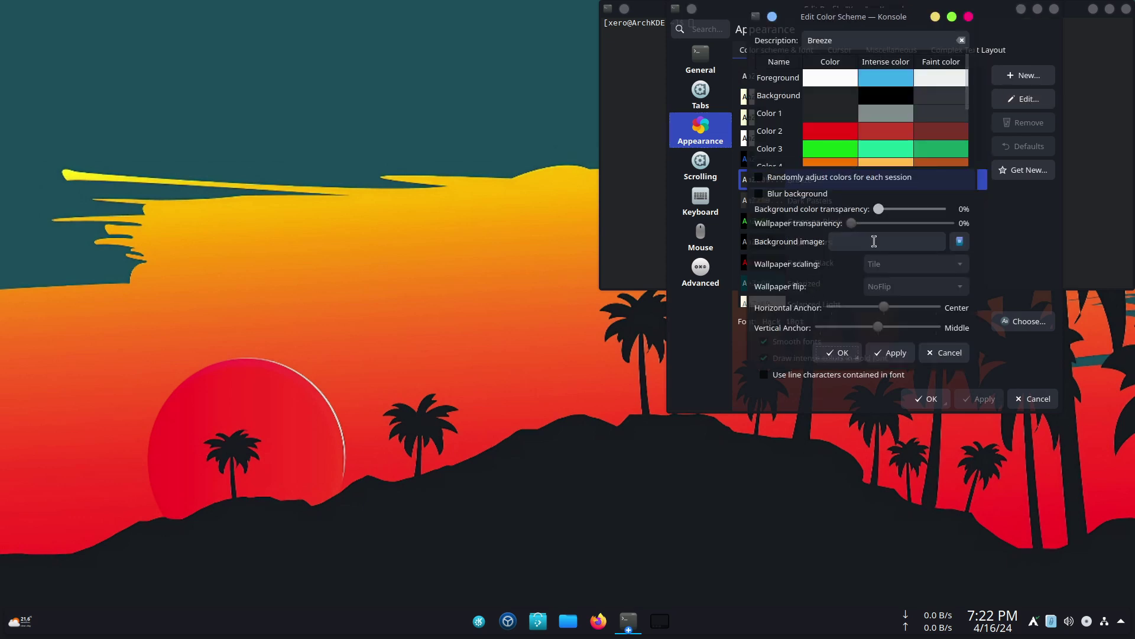
left_click(759, 194)
left_click_drag(879, 209, 893, 215)
left_click(891, 353)
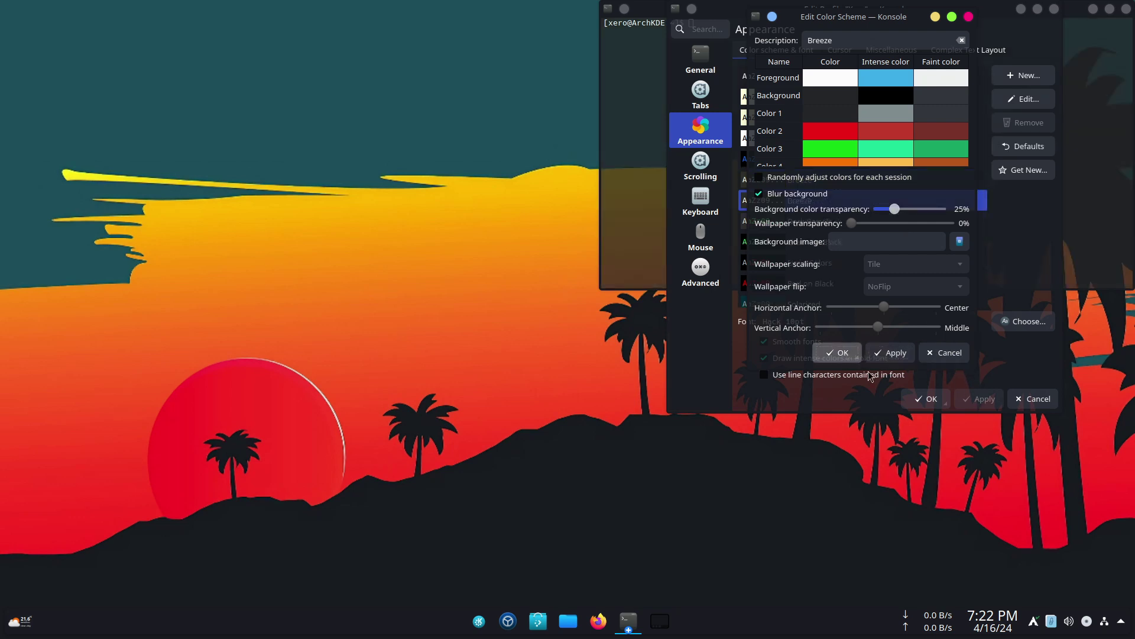
- Close the profile editor and run neofetch to display the Arch system information
left_click(927, 400)
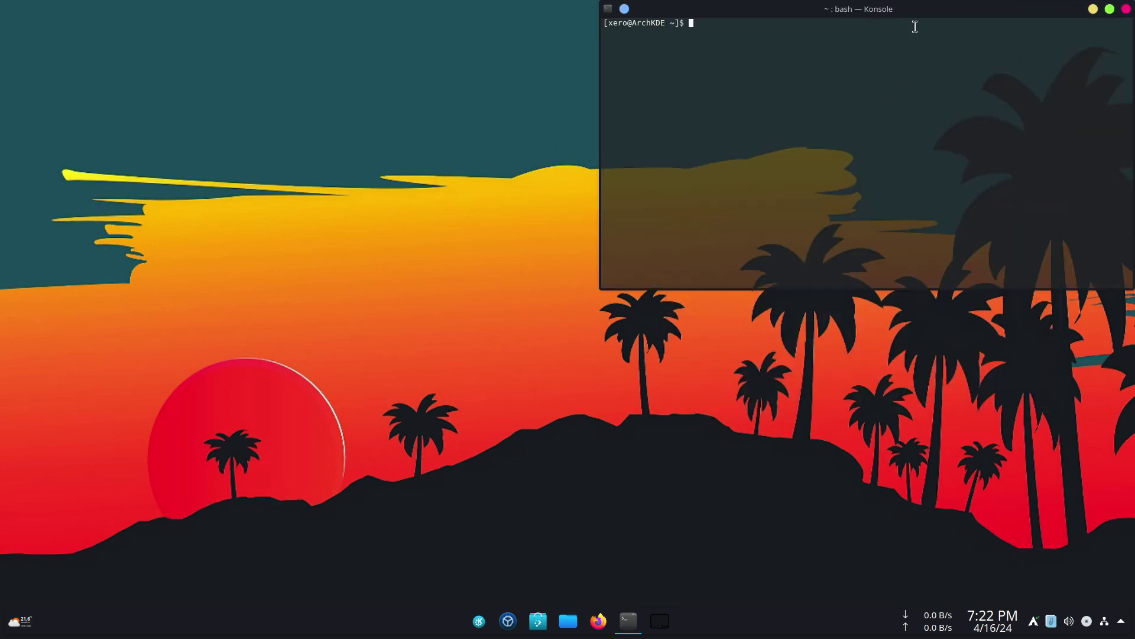
type("neofetch")
key("Return")
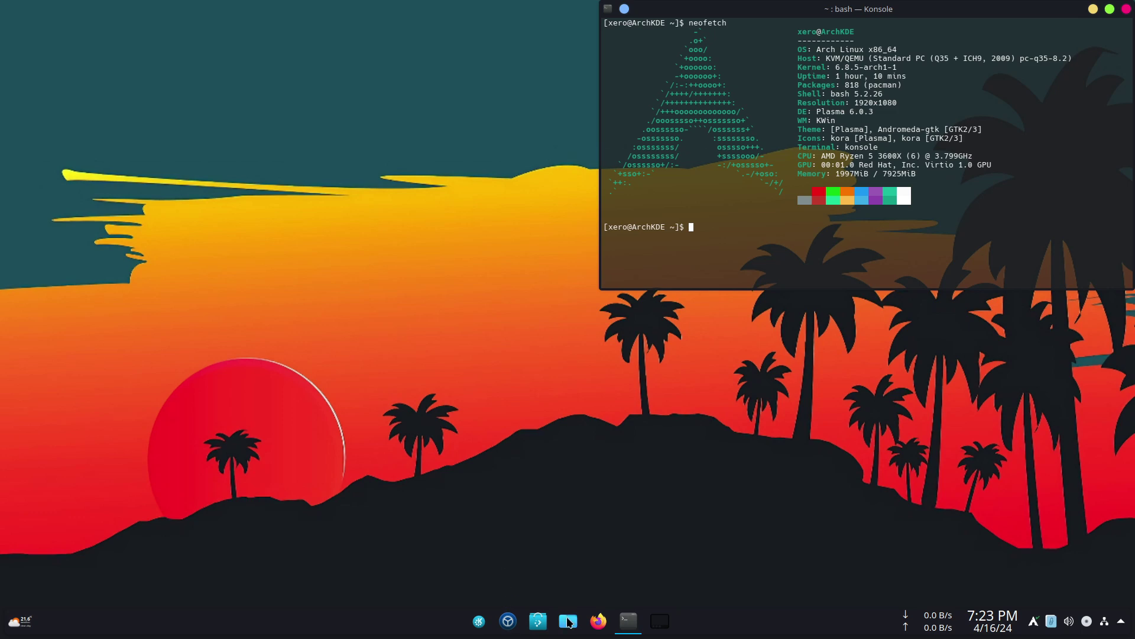
- Open Dolphin and move its window down and to the left, then widen it
left_click(567, 620)
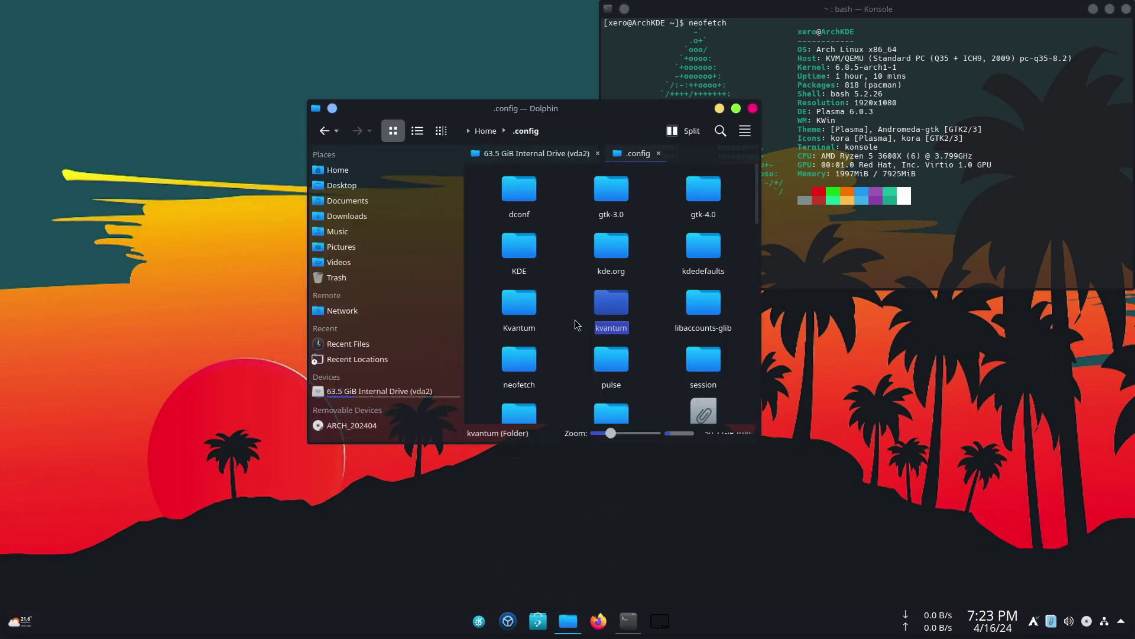
left_click_drag(521, 114, 313, 237)
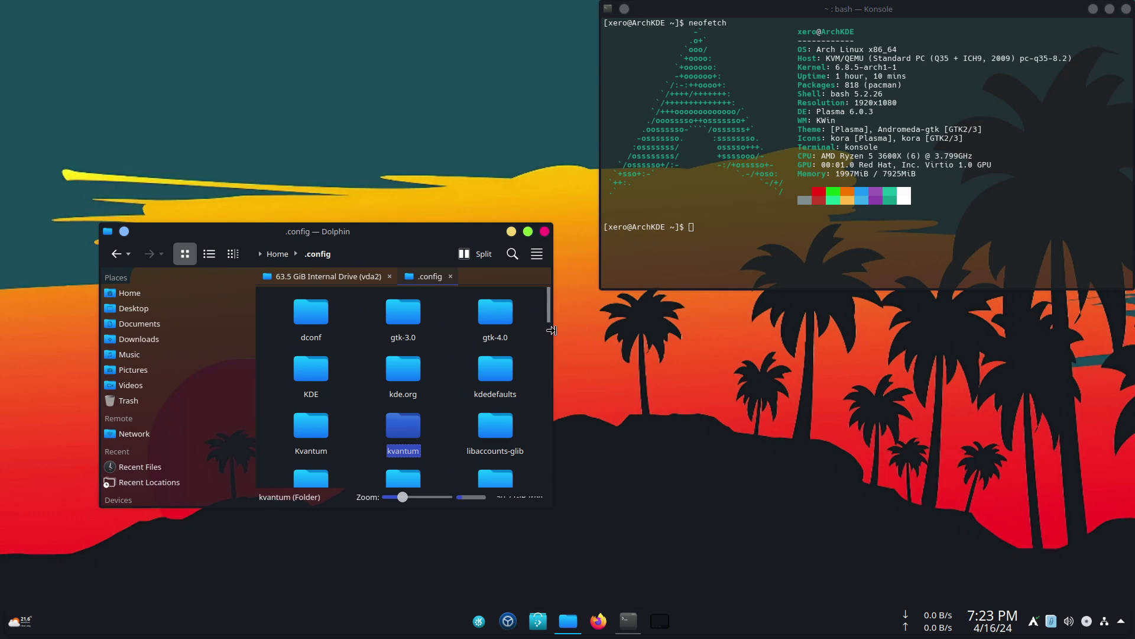
left_click_drag(552, 328, 660, 331)
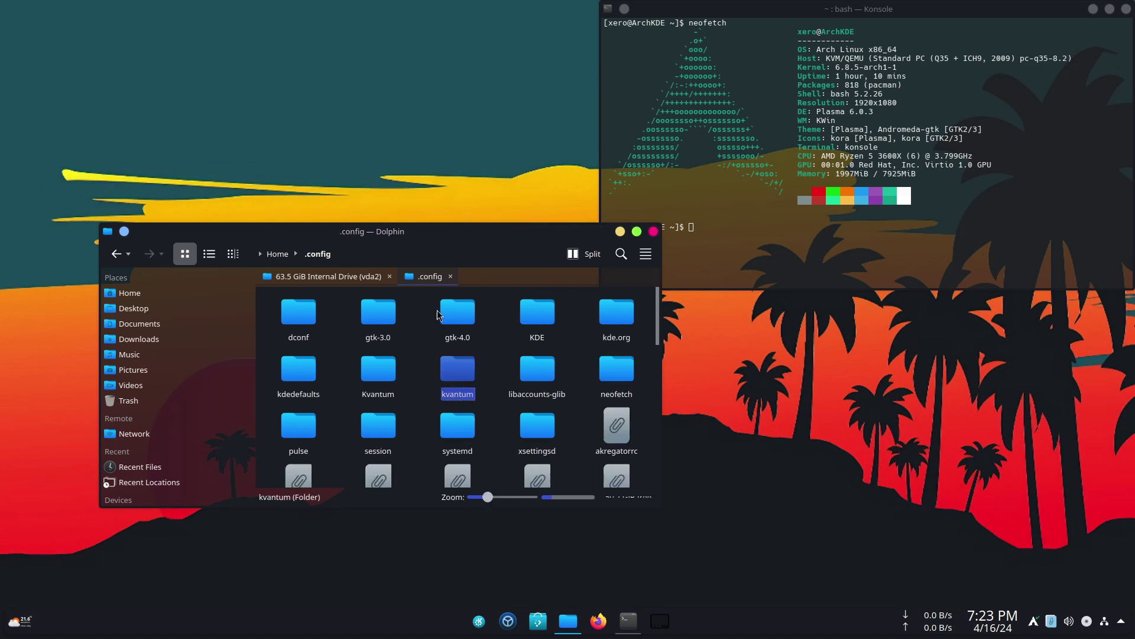
- Browse the internal drive, then go to the Home folder and select .bashrc
left_click(319, 276)
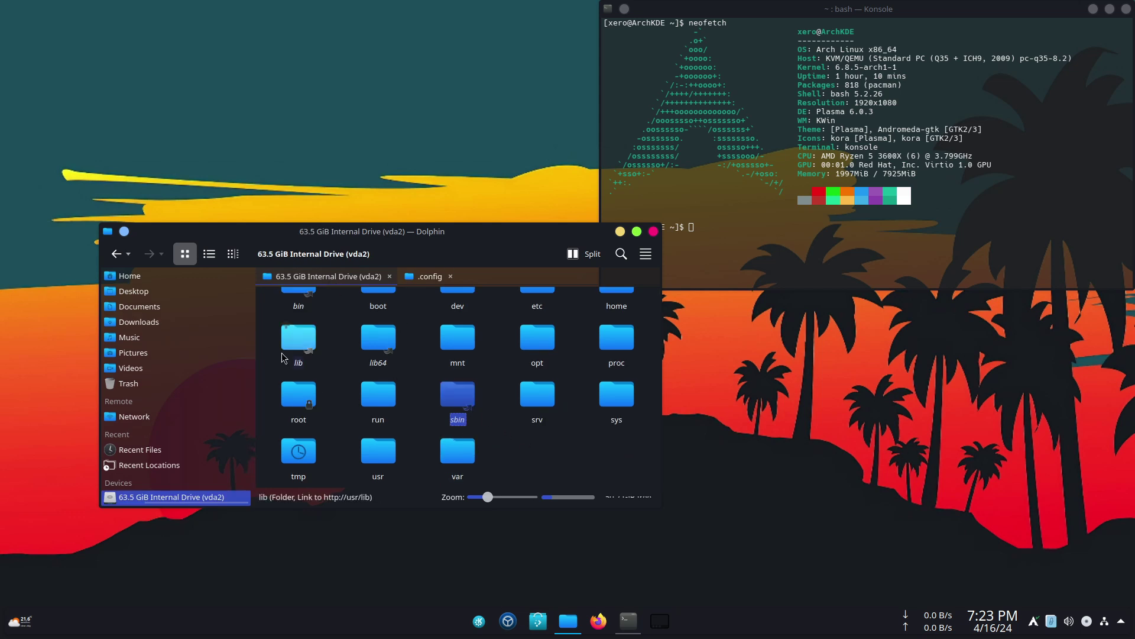
scroll(160, 319, "up", 1)
left_click(145, 294)
scroll(443, 419, "down", 1)
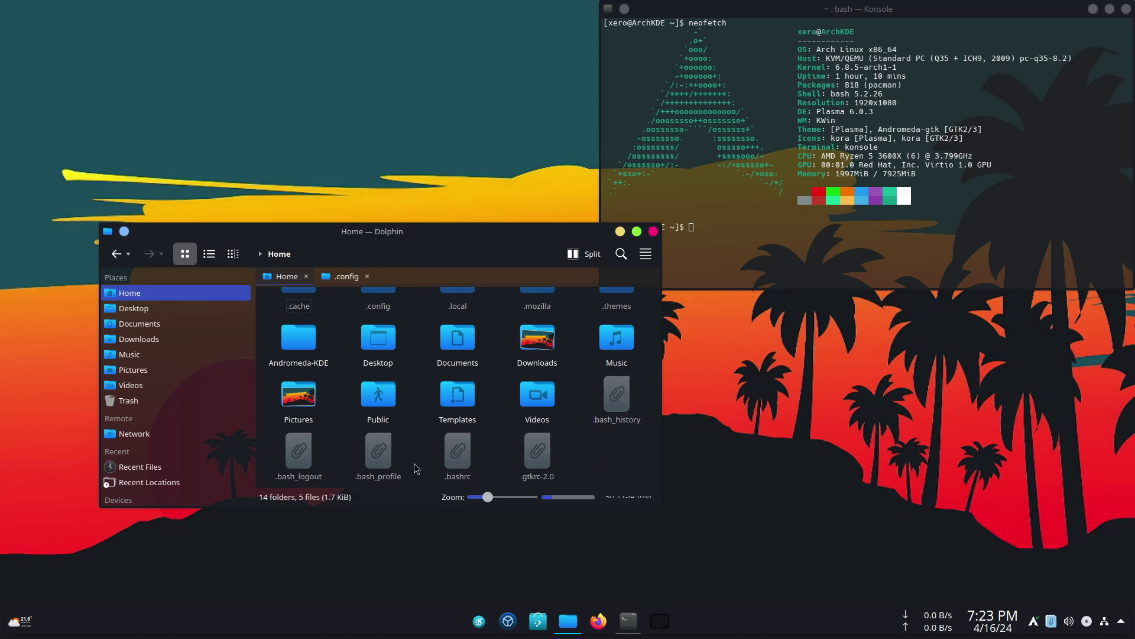
left_click(459, 465)
- Open .bashrc in Kate and add a 'clear && neofetch' line after line 10
double_click(458, 467)
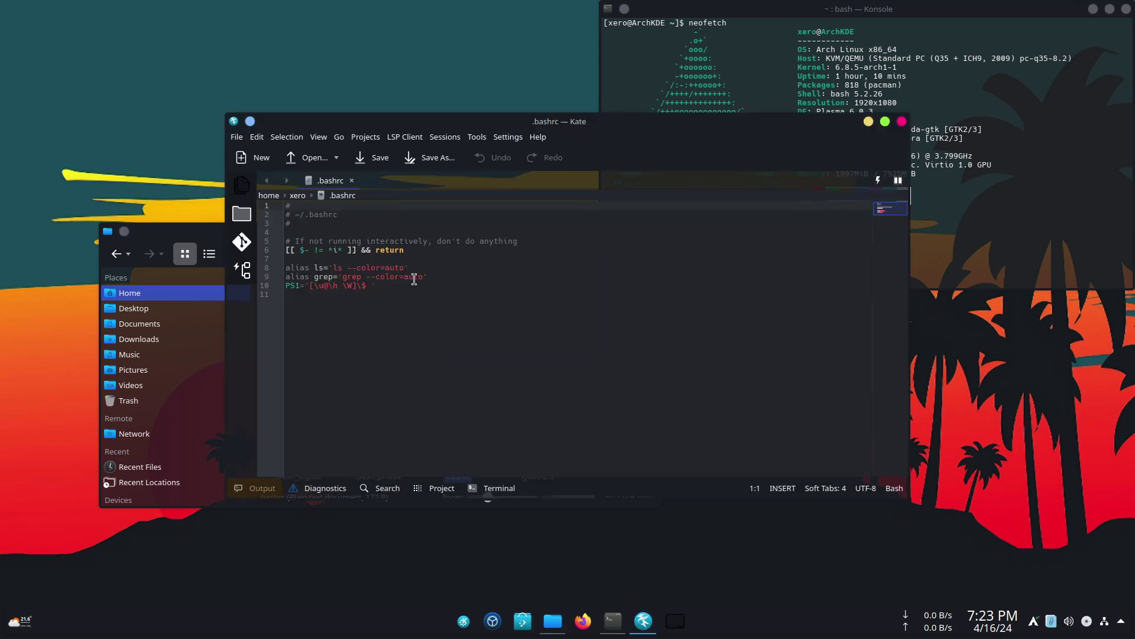
left_click(382, 285)
key("Return")
key("Return")
type("clear && ")
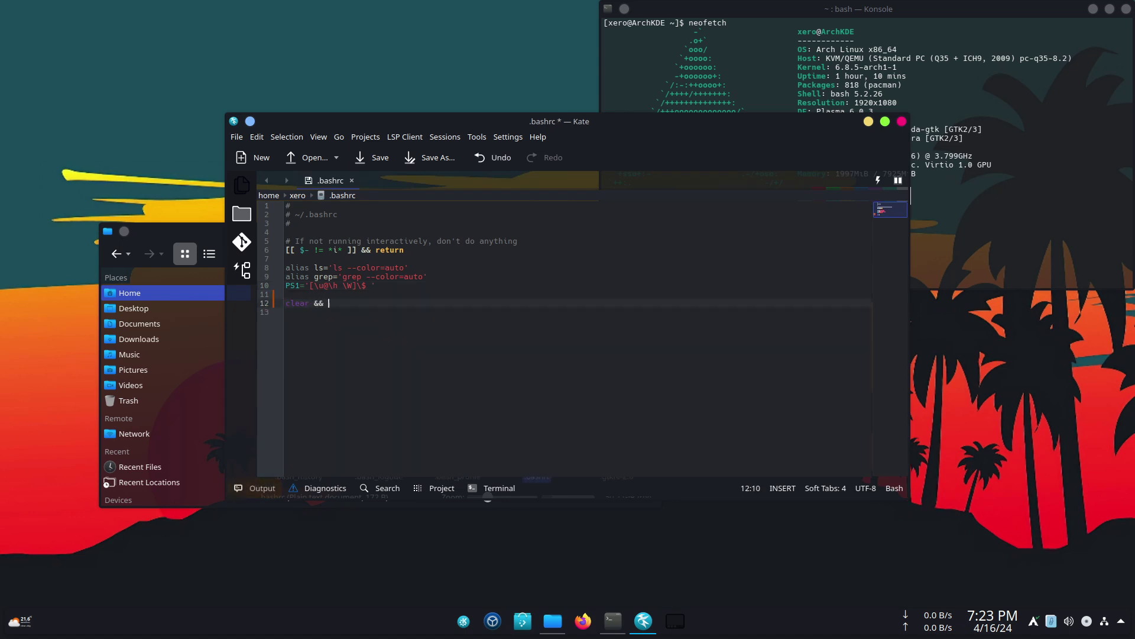
type("neofetch")
- Save .bashrc, then close Kate and the Konsole window
key("ctrl+s")
left_click(901, 121)
left_click(1126, 9)
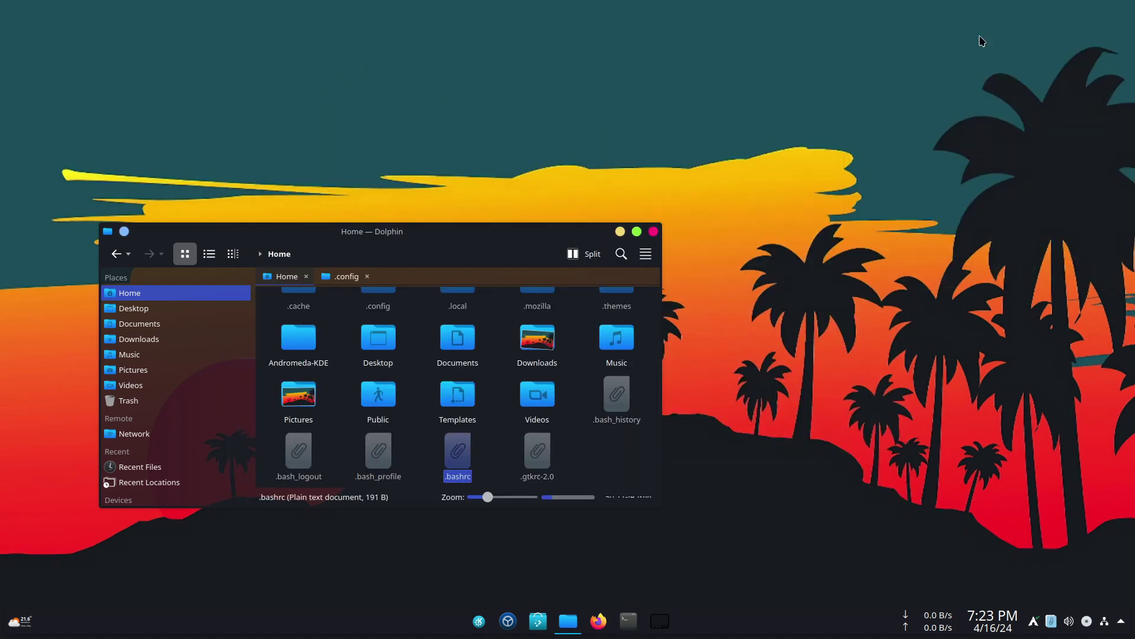
- Start a fresh Konsole showing neofetch, close Dolphin, and open the Andromeda launcher
left_click(628, 620)
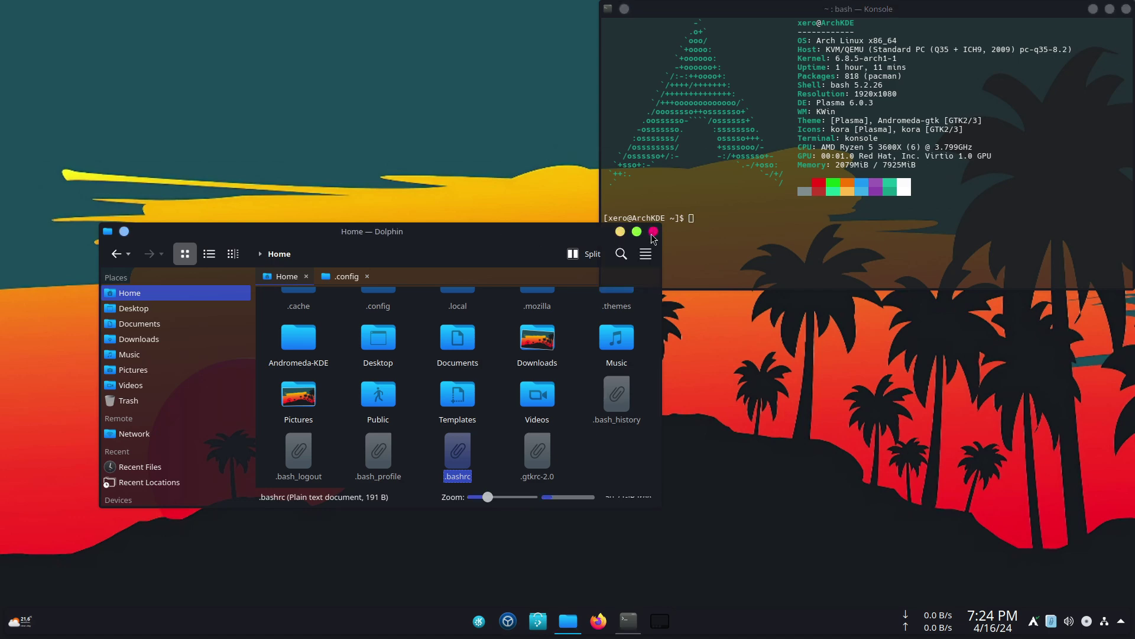
left_click(654, 231)
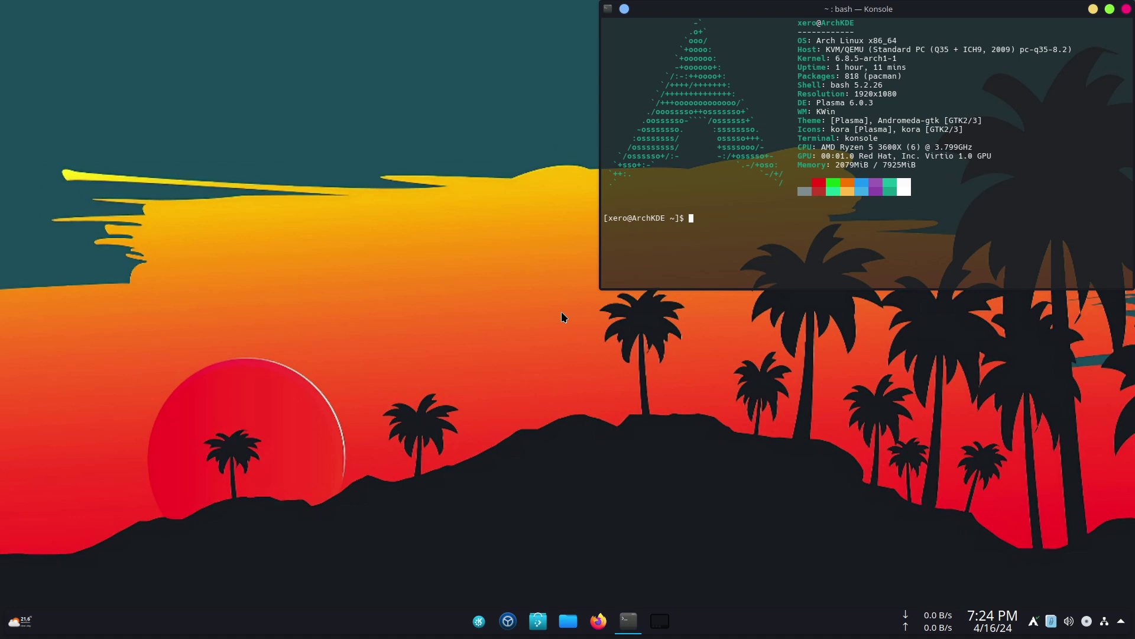
left_click(479, 622)
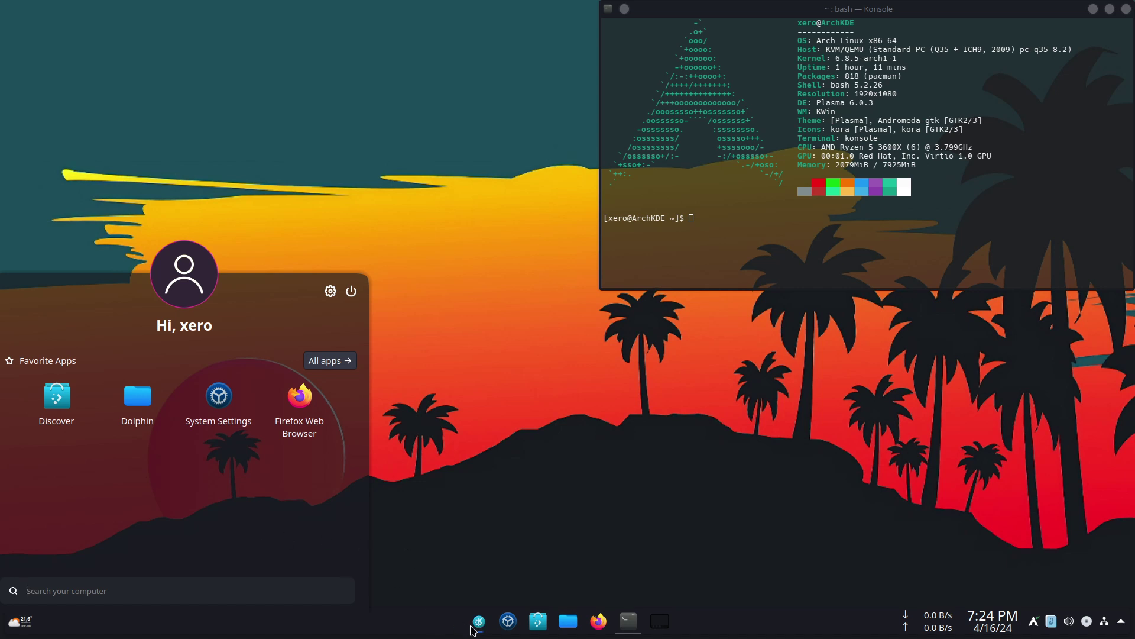
- Center the Andromeda launcher horizontally, make it floating, and preview its new position
right_click(478, 622)
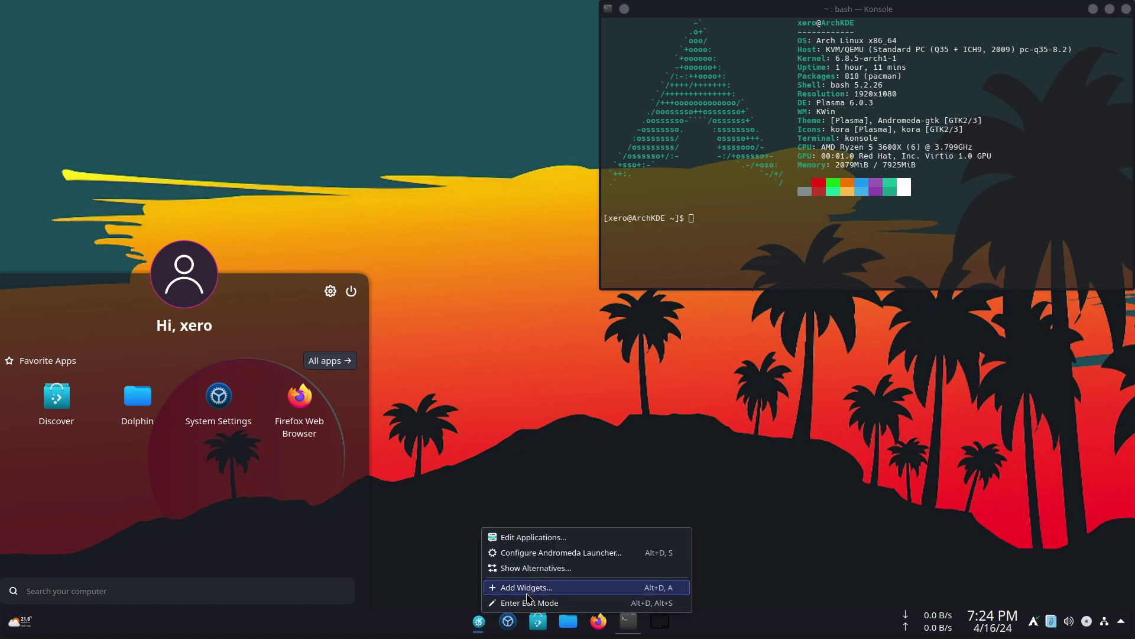
left_click(588, 491)
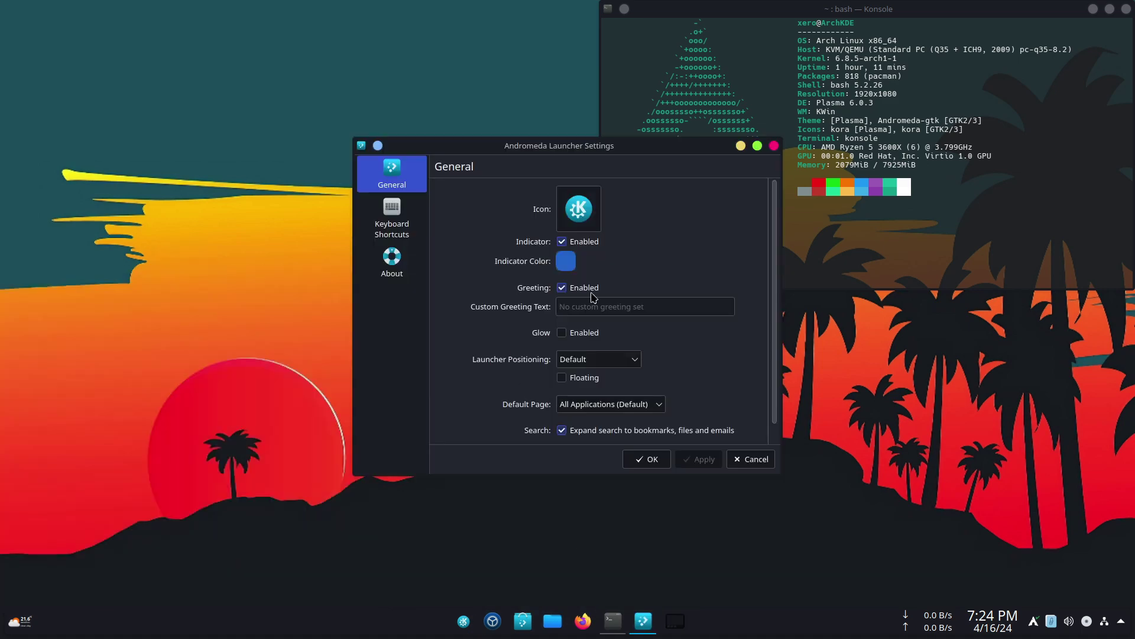
left_click(585, 365)
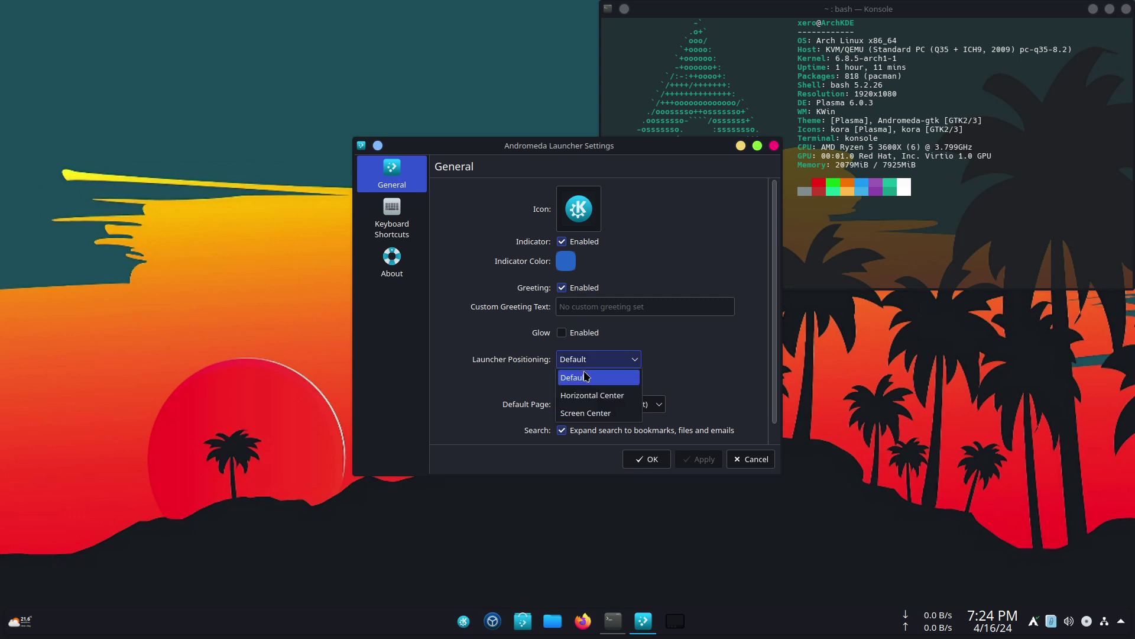
left_click(587, 396)
left_click(697, 466)
left_click(575, 378)
left_click(684, 466)
left_click(464, 621)
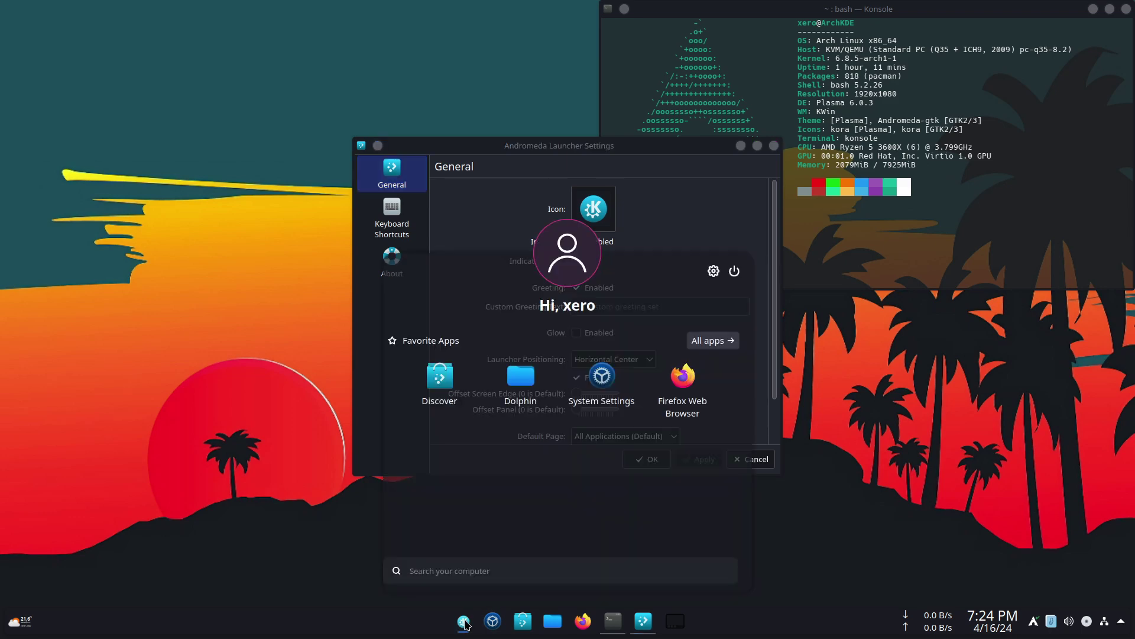
left_click(464, 621)
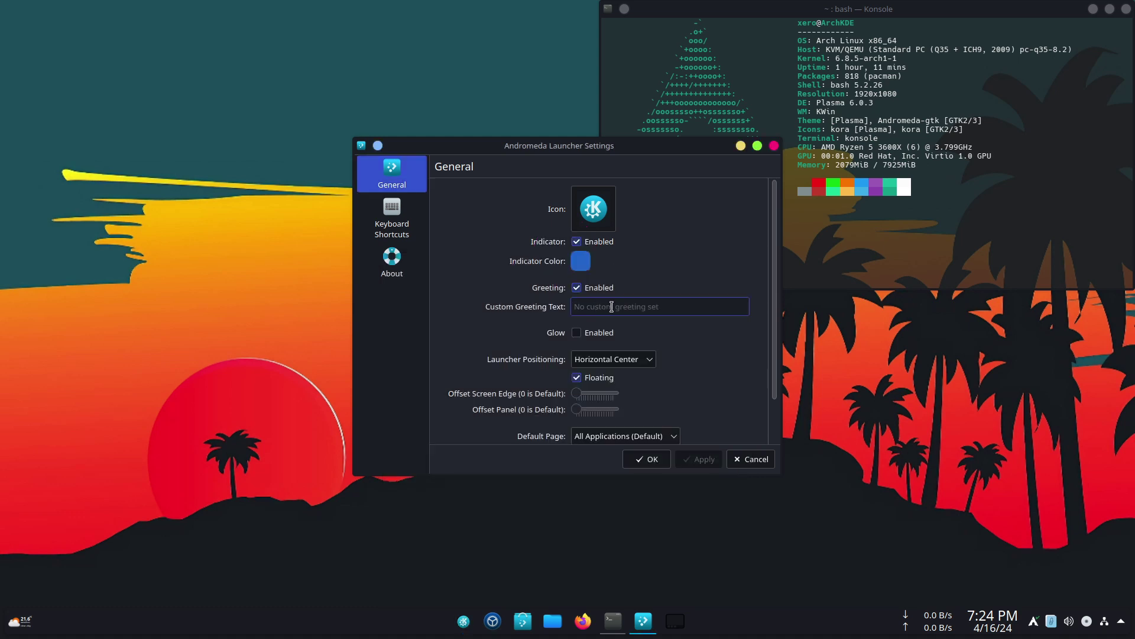
- Set the launcher greeting to 'Greetings young Padawan', use system font settings, and check it
type("Greetings Young Padawan")
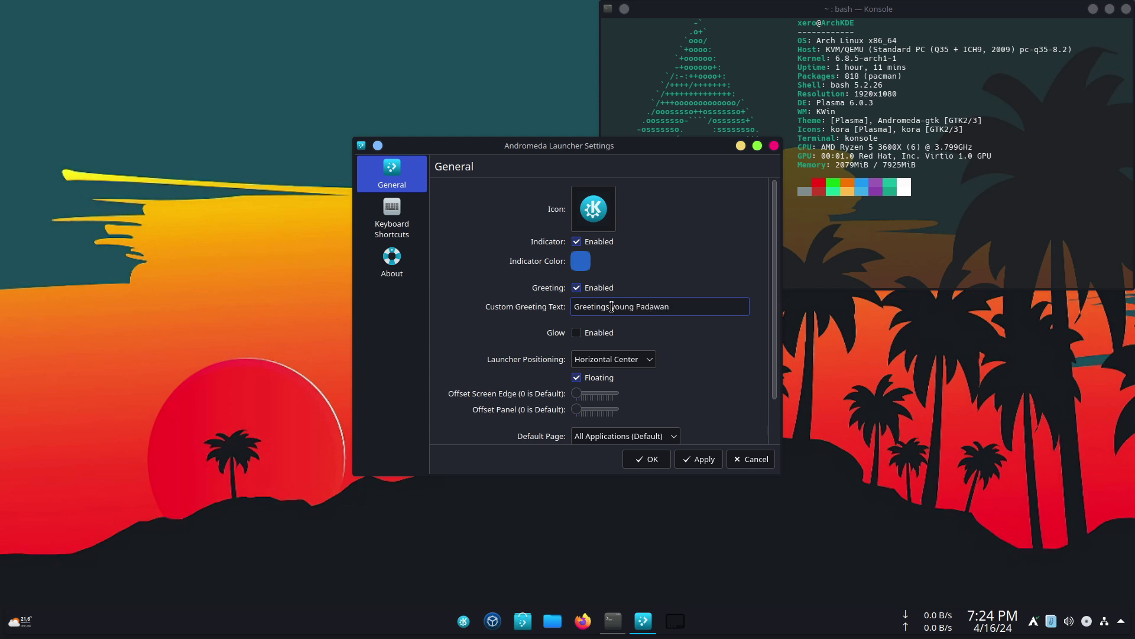
key("alt+a")
scroll(760, 397, "down", 2)
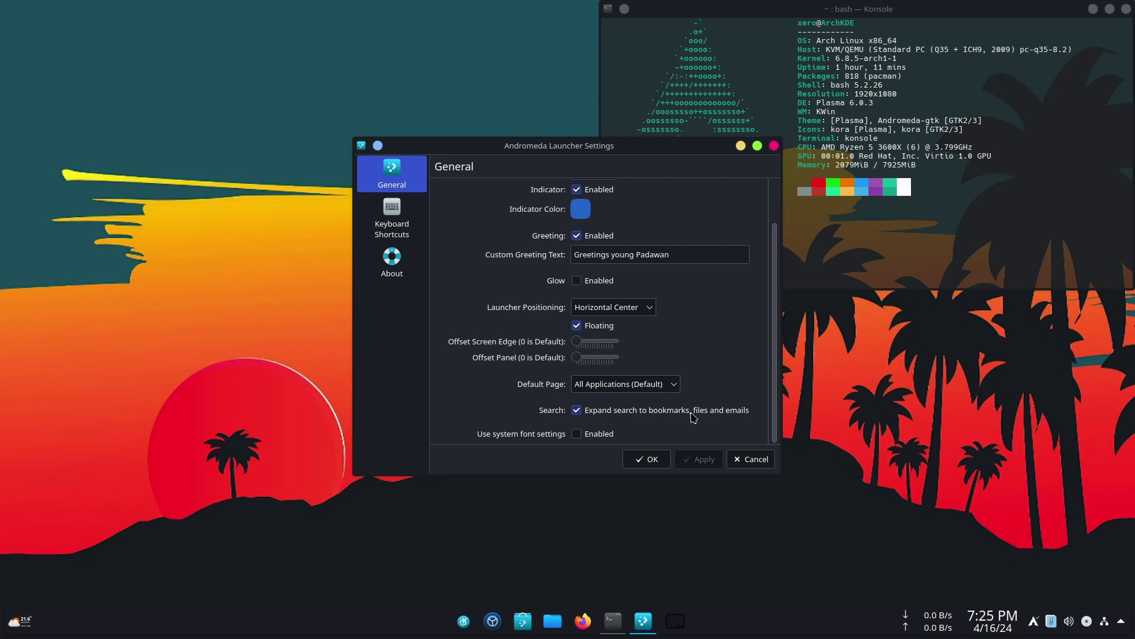
left_click(595, 435)
left_click(703, 461)
left_click(652, 459)
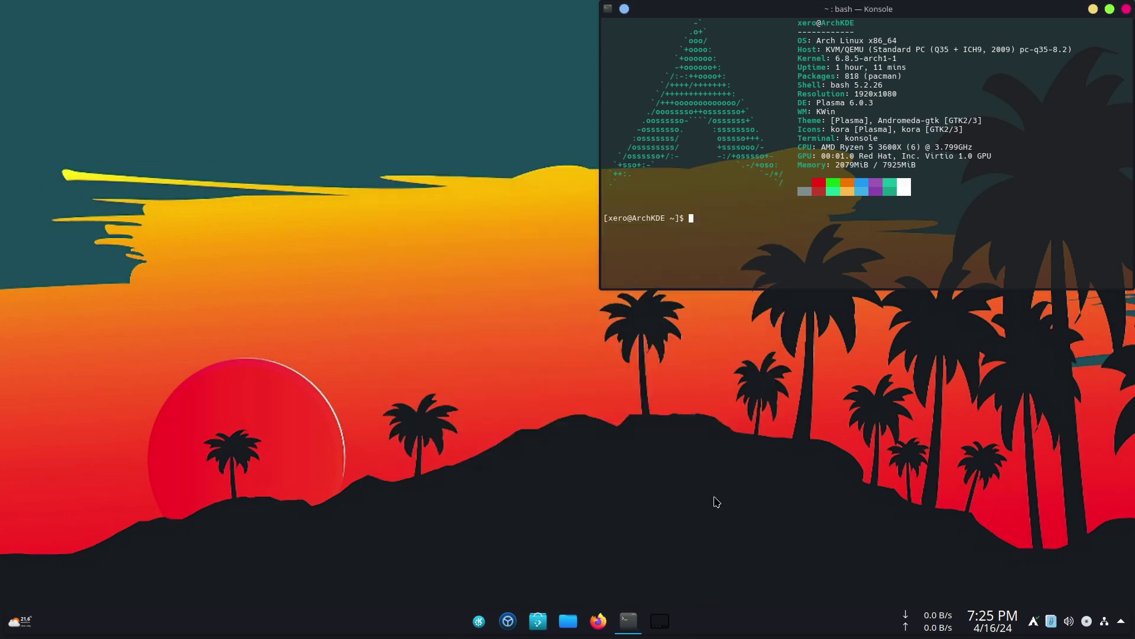
left_click(480, 623)
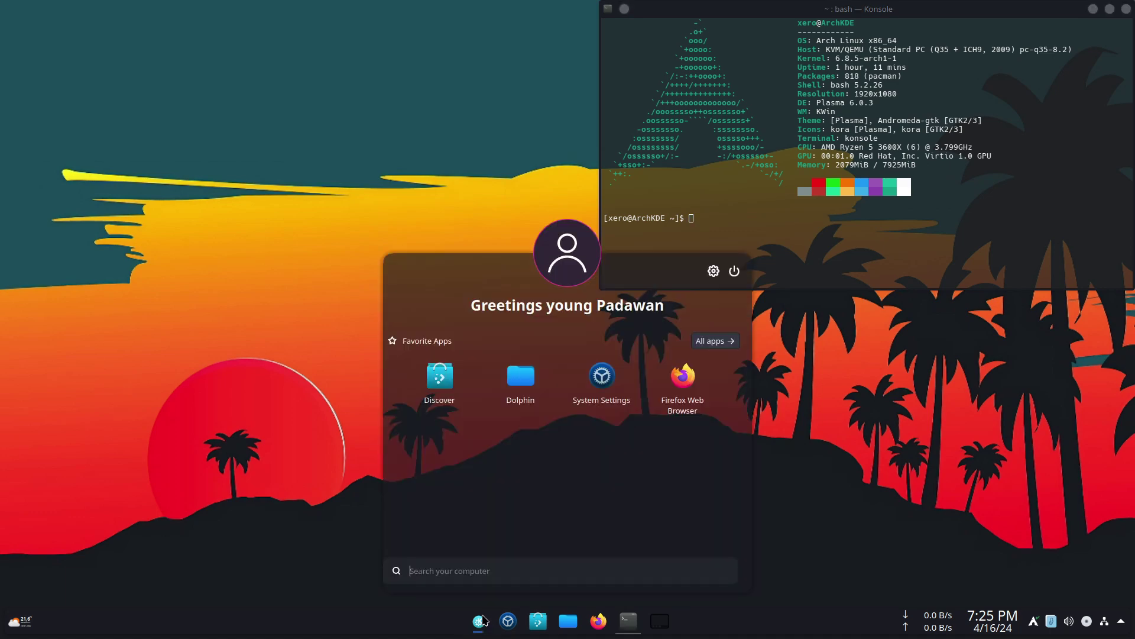
left_click(568, 254)
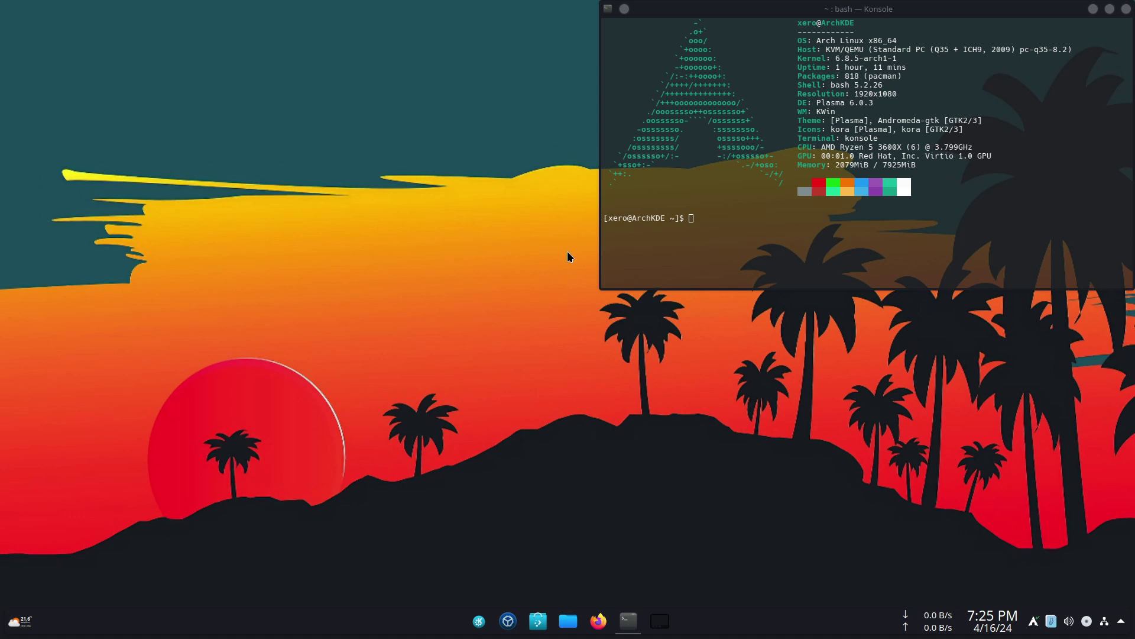
- In System Settings Users, choose the astronaut photo as the account avatar
left_click(510, 622)
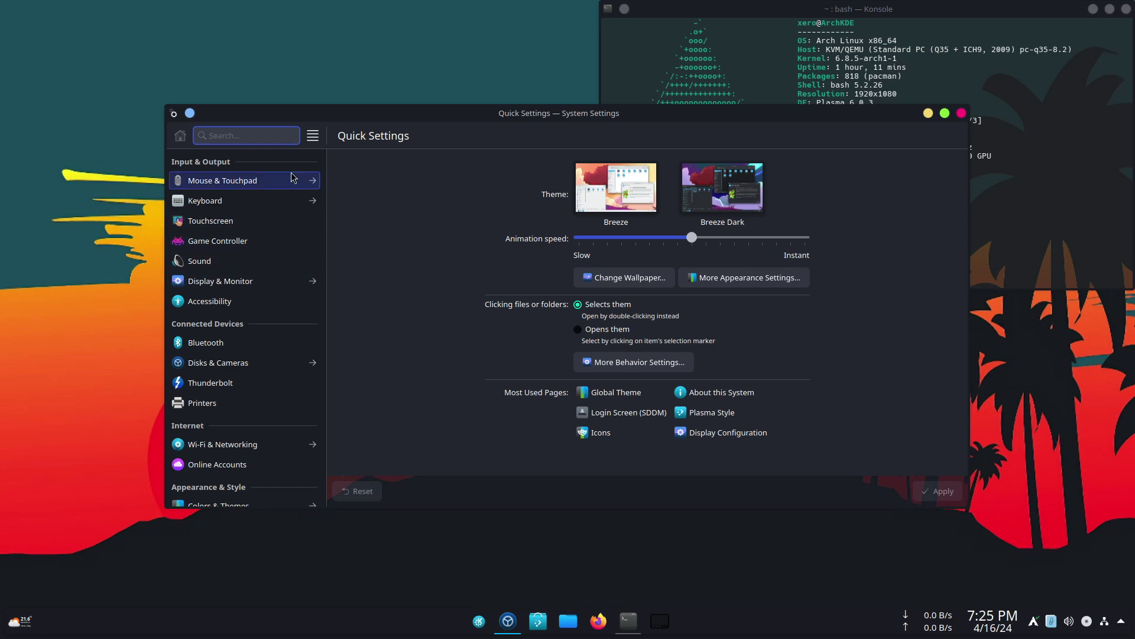
type("user")
left_click(199, 283)
left_click(716, 199)
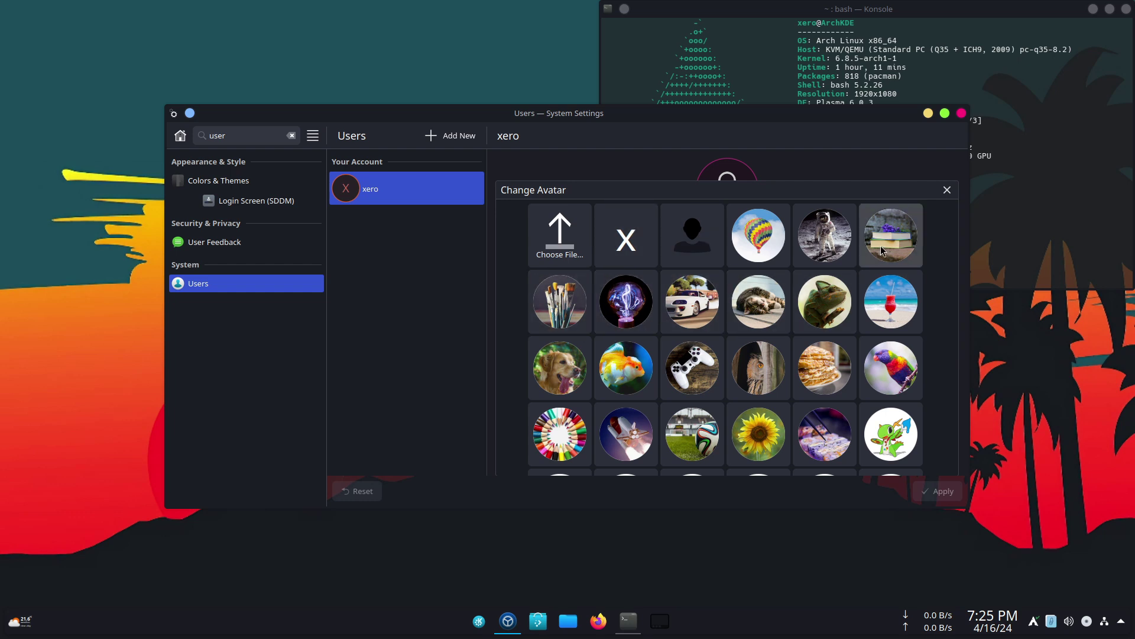
left_click(833, 242)
- Enter the account's display name and e-mail address, apply, and check the avatar in the launcher
left_click(753, 234)
type("Xer")
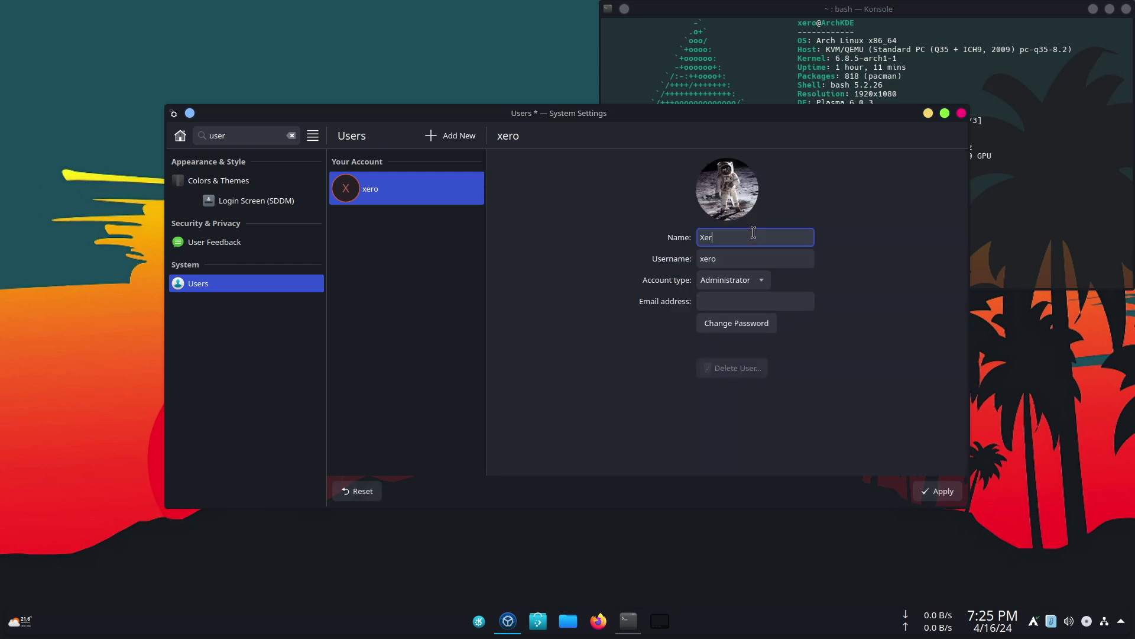
type("o")
left_click(744, 301)
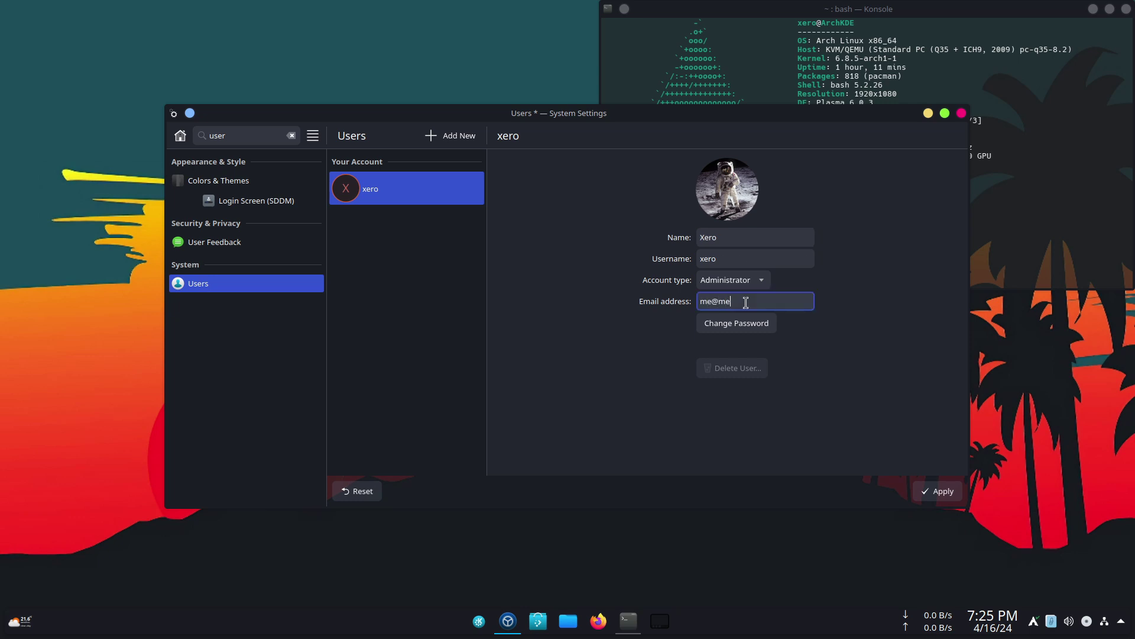
left_click(942, 495)
left_click(961, 113)
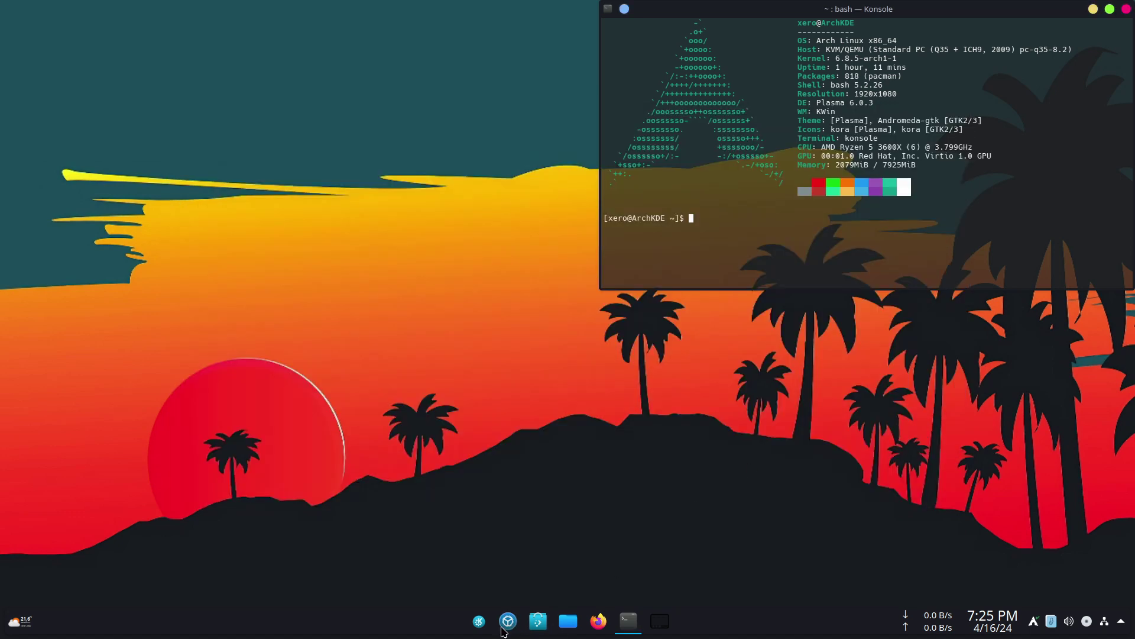
left_click(479, 621)
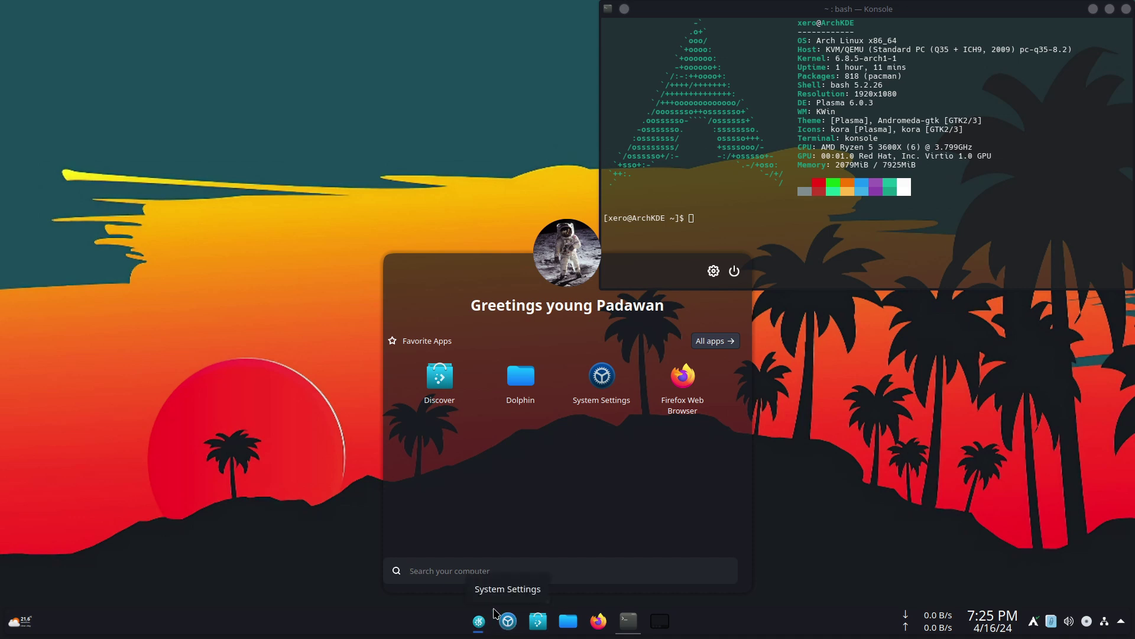
- Set the Digital Clock text display to a manual 11pt Noto Sans font
key("Escape")
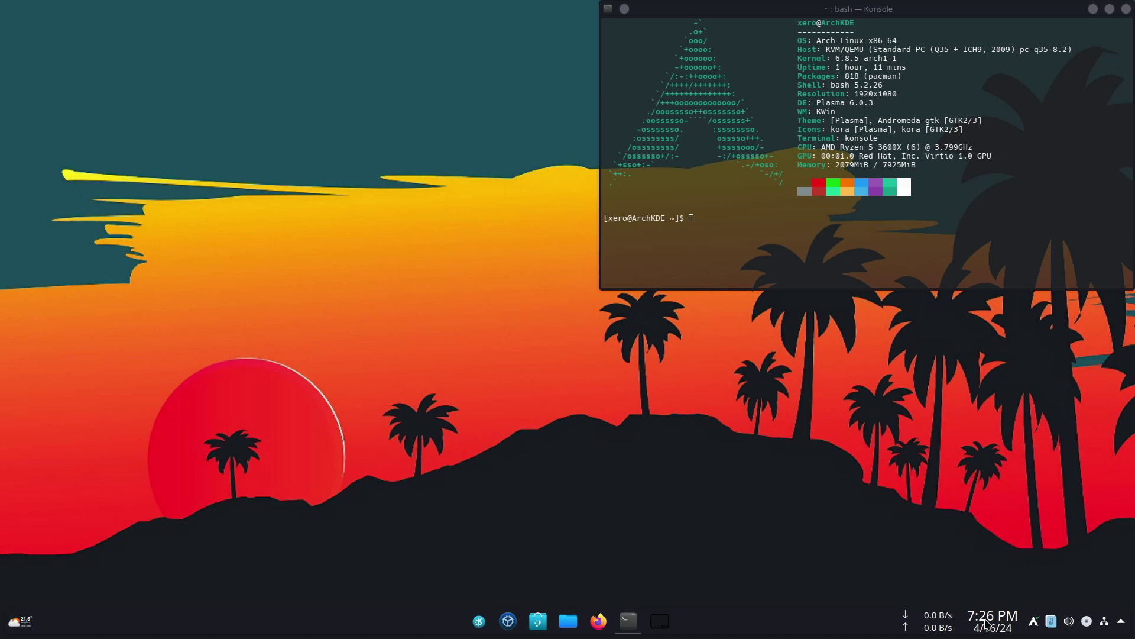
right_click(803, 628)
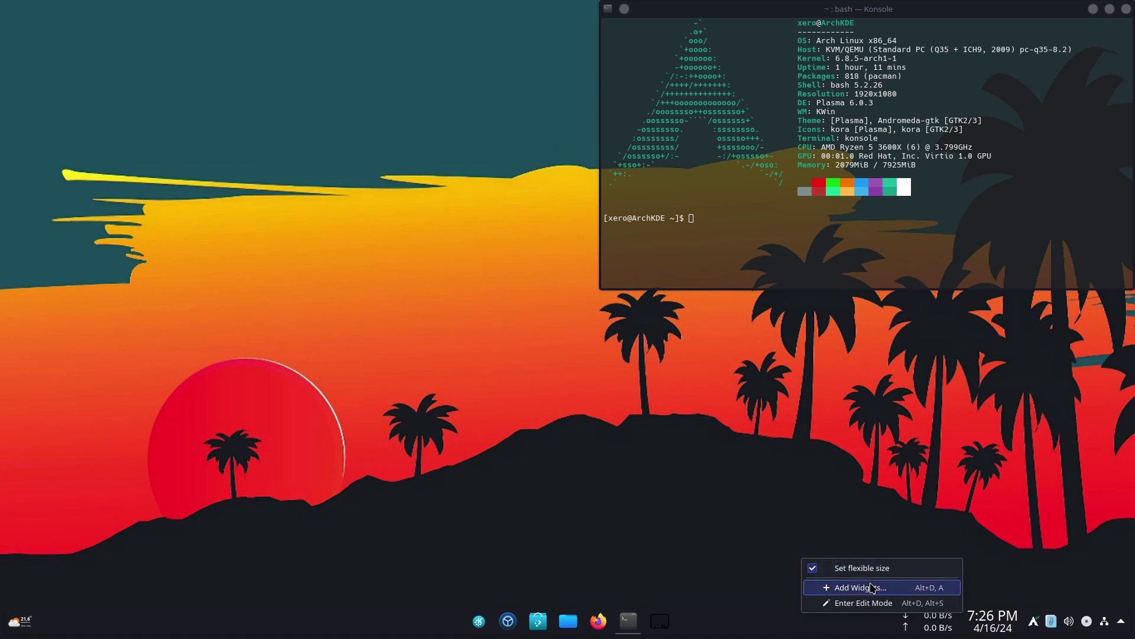
right_click(997, 624)
right_click(996, 623)
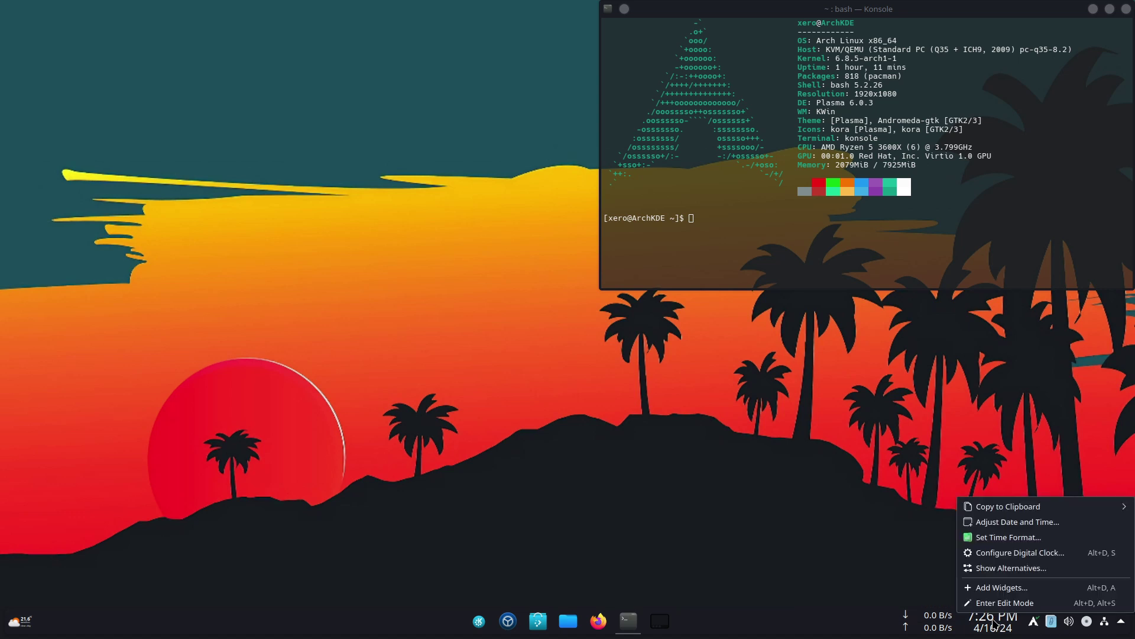
left_click(1019, 553)
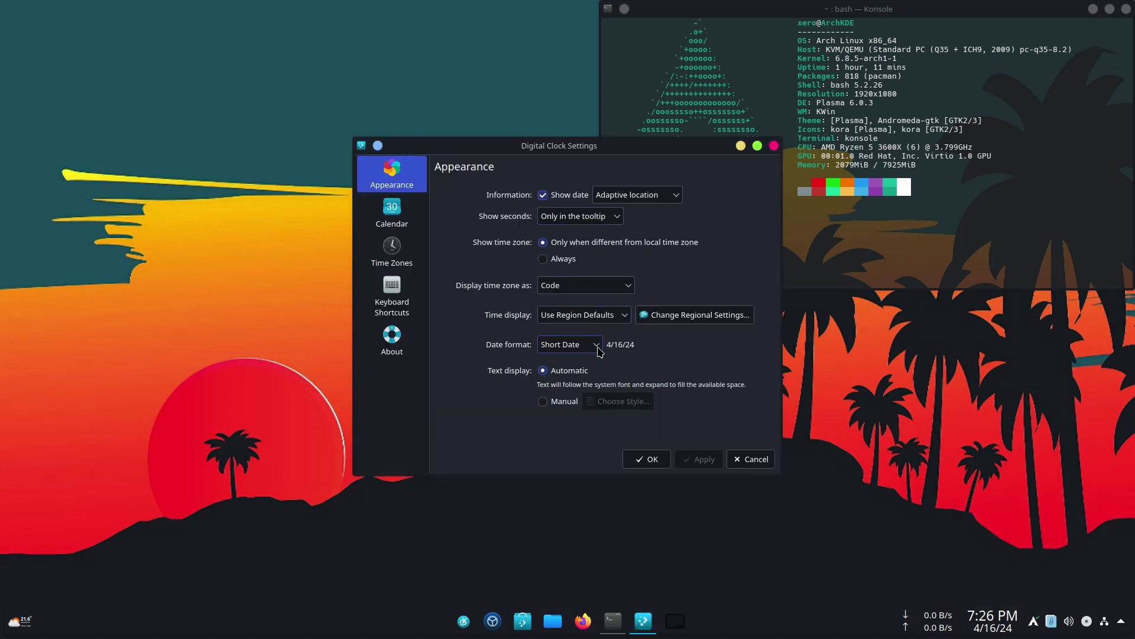
left_click(543, 401)
left_click(664, 241)
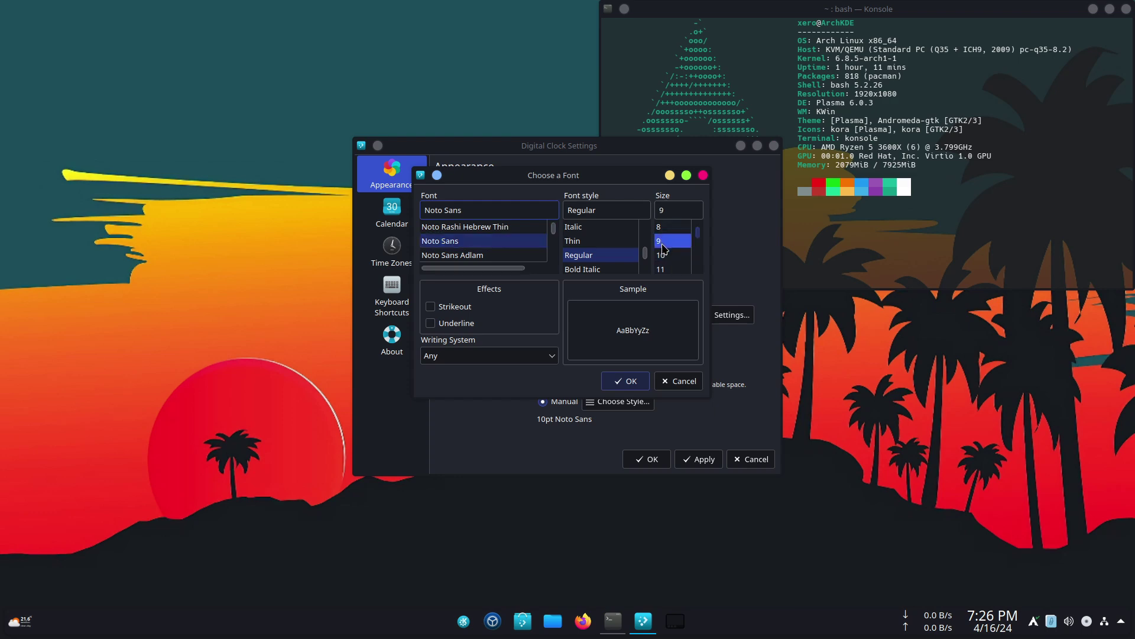
left_click(627, 381)
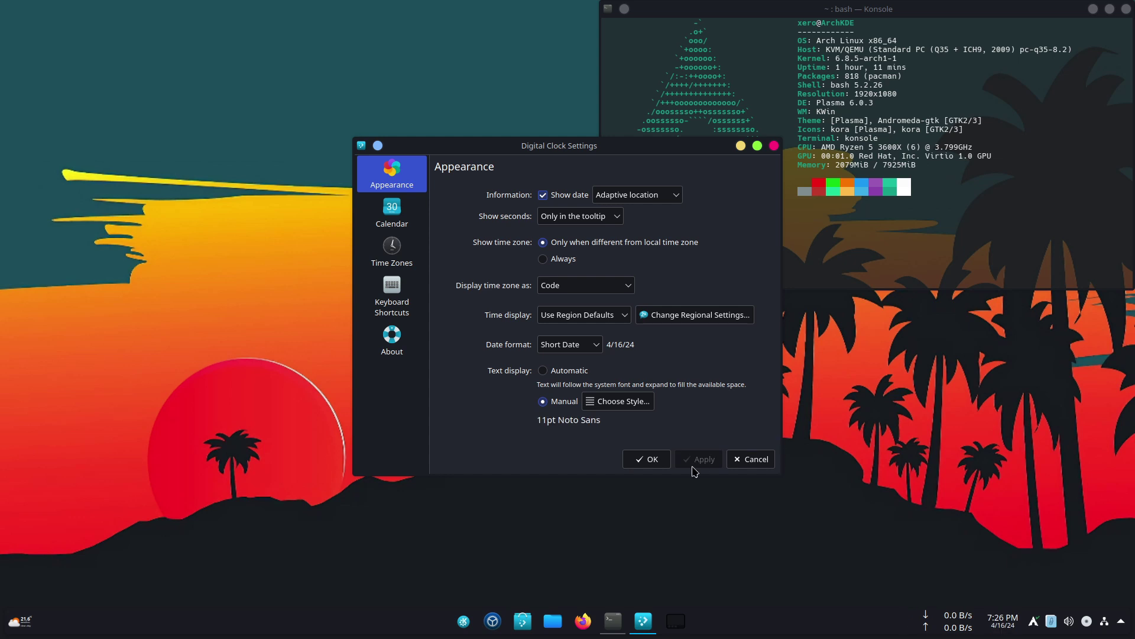
left_click(653, 461)
- Enter panel Edit Mode and then exit it again
right_click(859, 624)
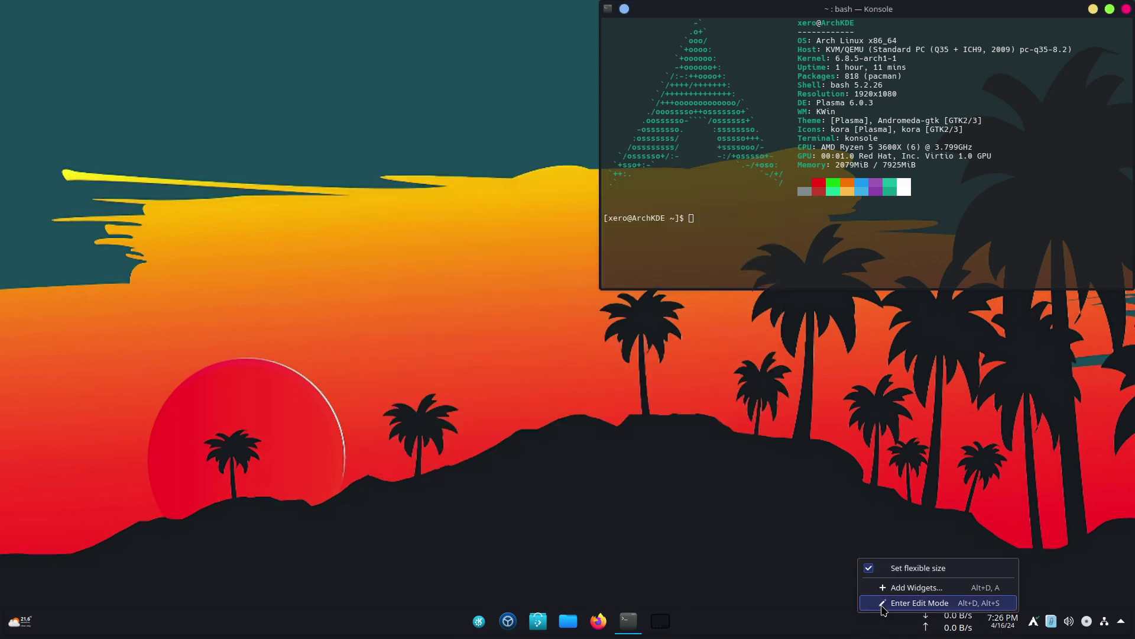
left_click(883, 604)
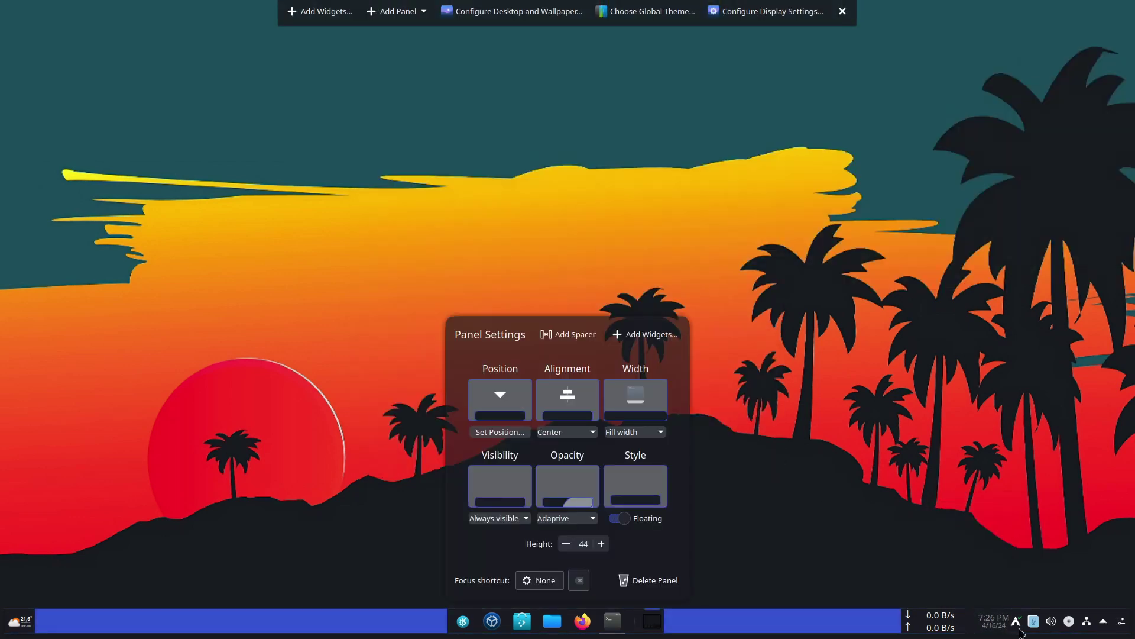
left_click(1053, 621)
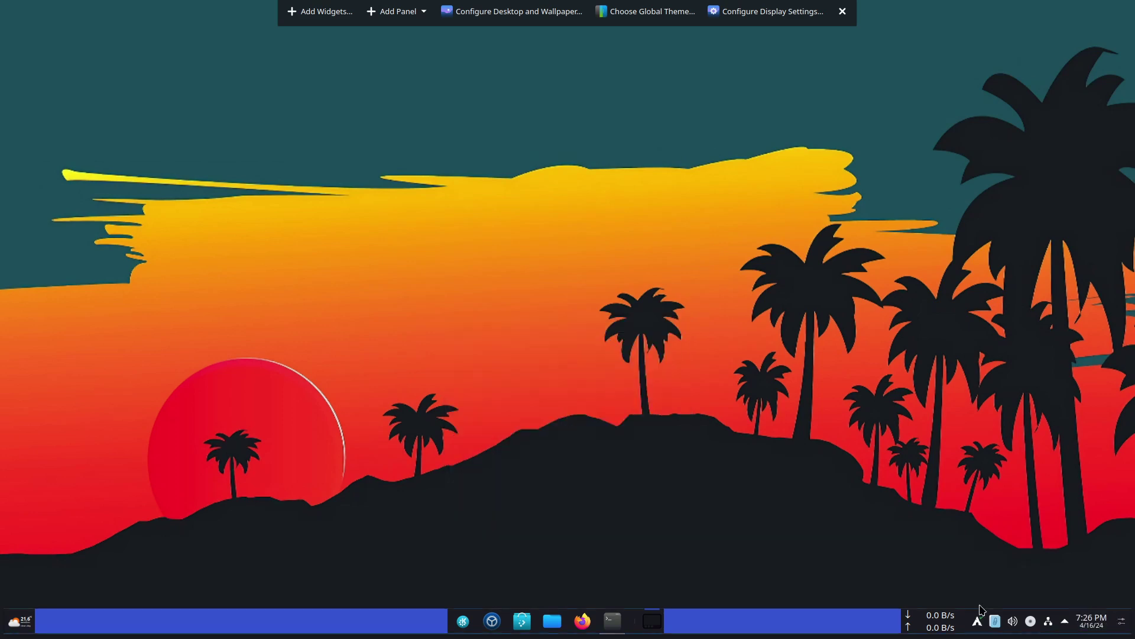
left_click(843, 11)
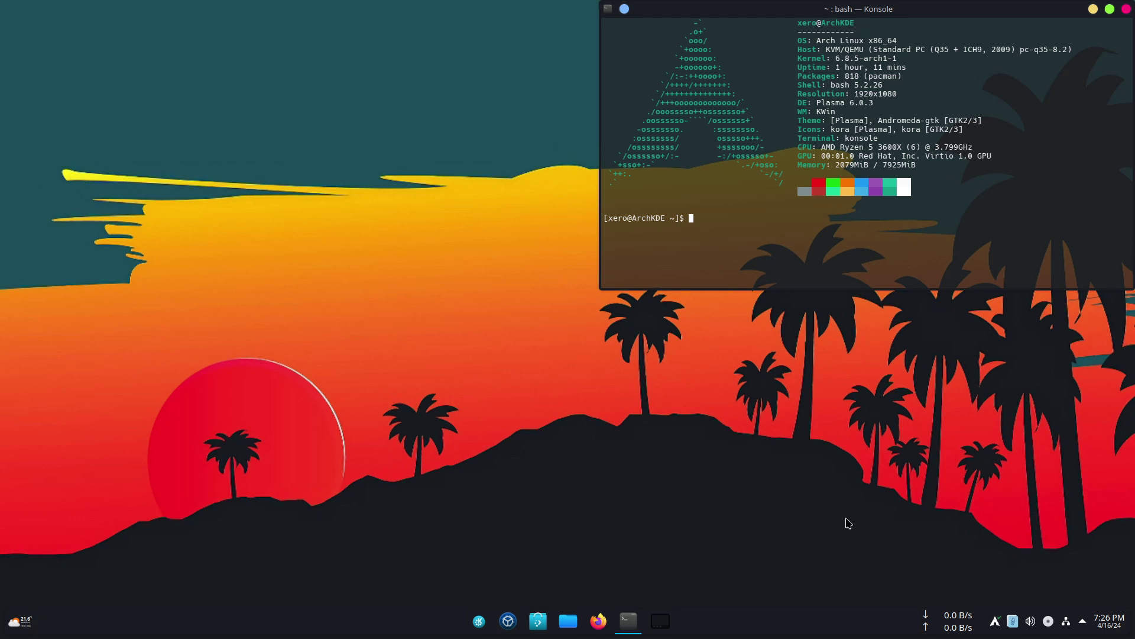
- Enable Apdatifier's 'Check on start up' and 'Plasmoids (beta)' options and apply them
right_click(992, 621)
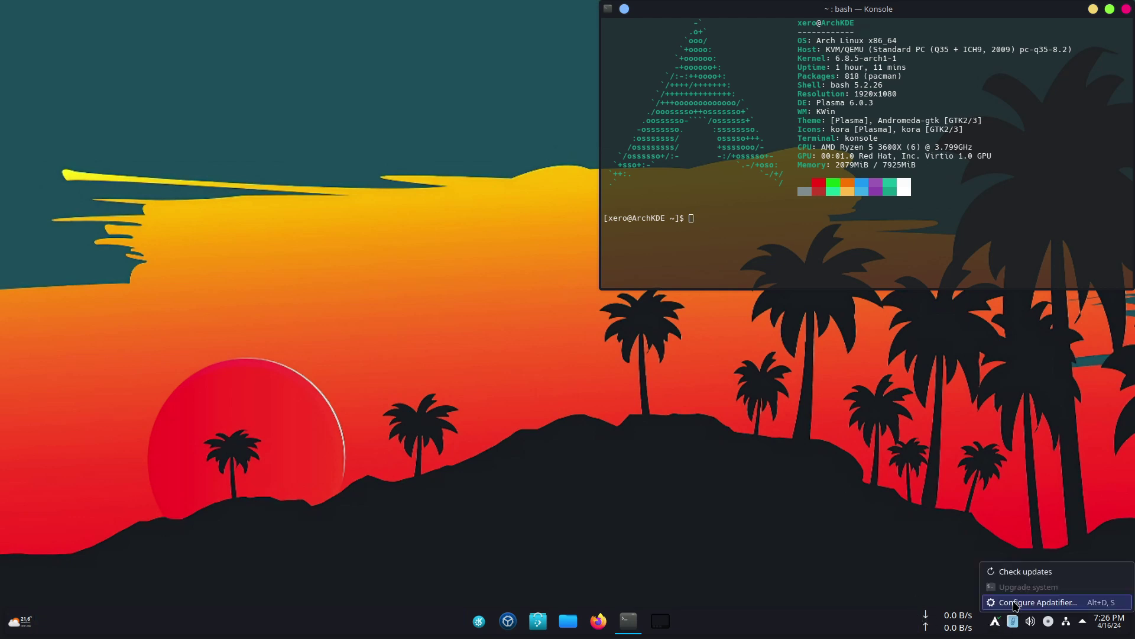
left_click(925, 571)
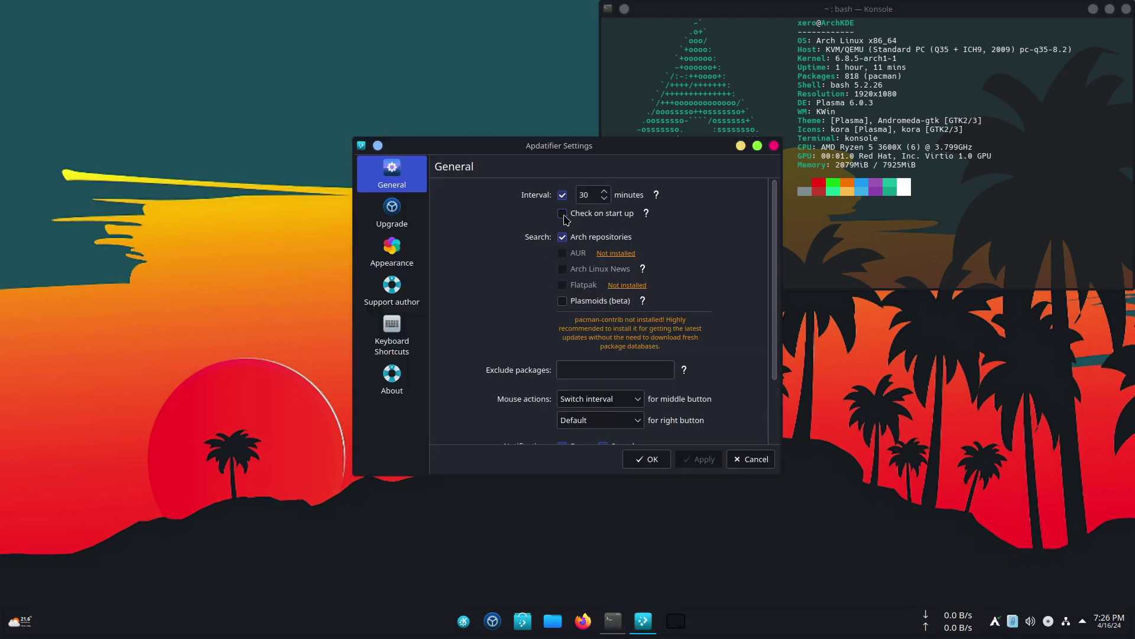
left_click(563, 214)
mouse_move(640, 270)
left_click(574, 305)
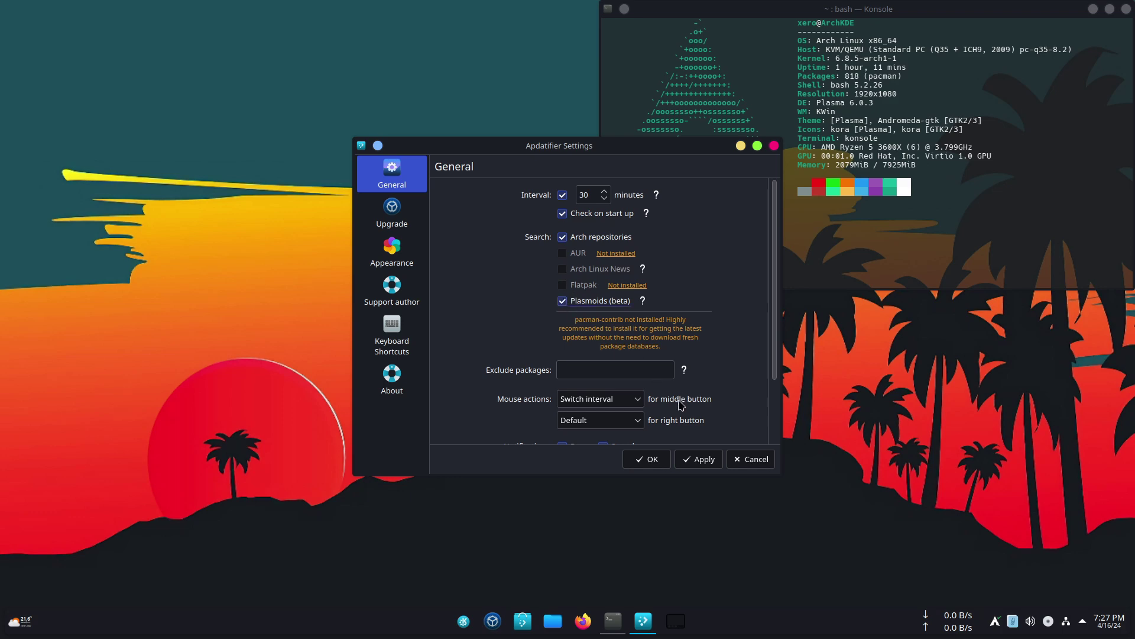
left_click(698, 459)
- Keep konsole as the terminal on Apdatifier's Upgrade page and save the settings
scroll(489, 357, "down", 2)
scroll(488, 357, "down", 1)
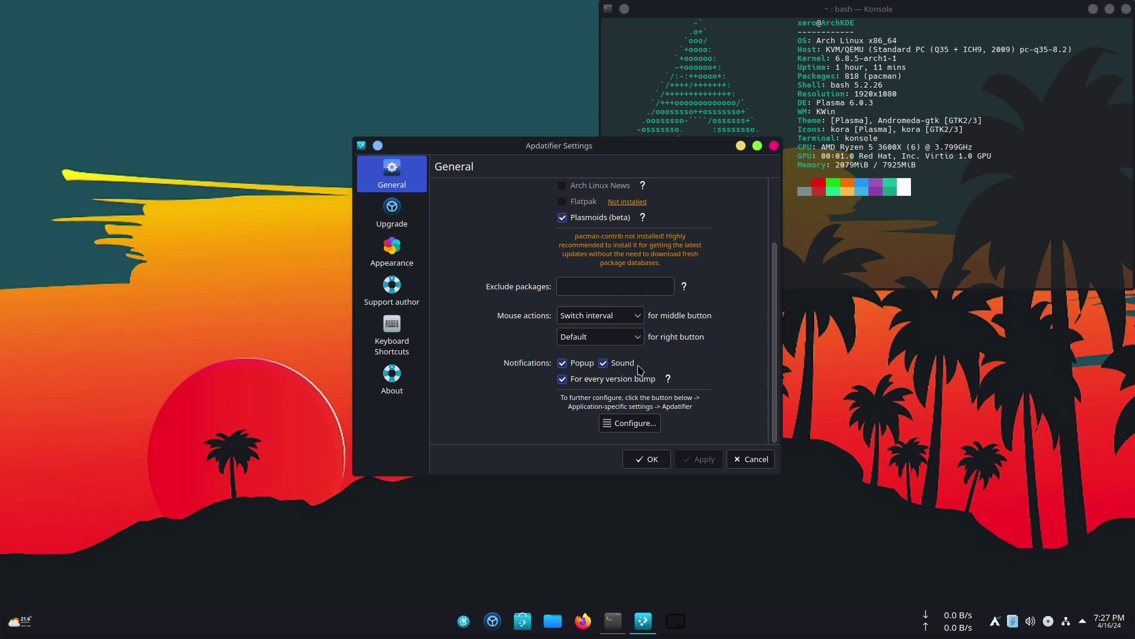
left_click(389, 210)
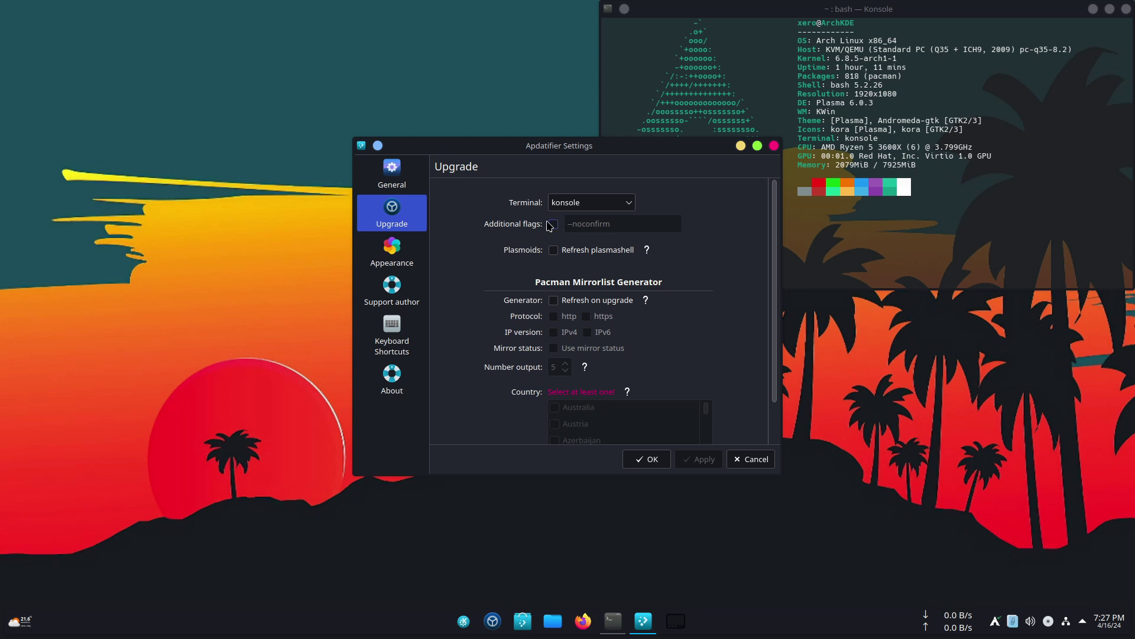
left_click(590, 207)
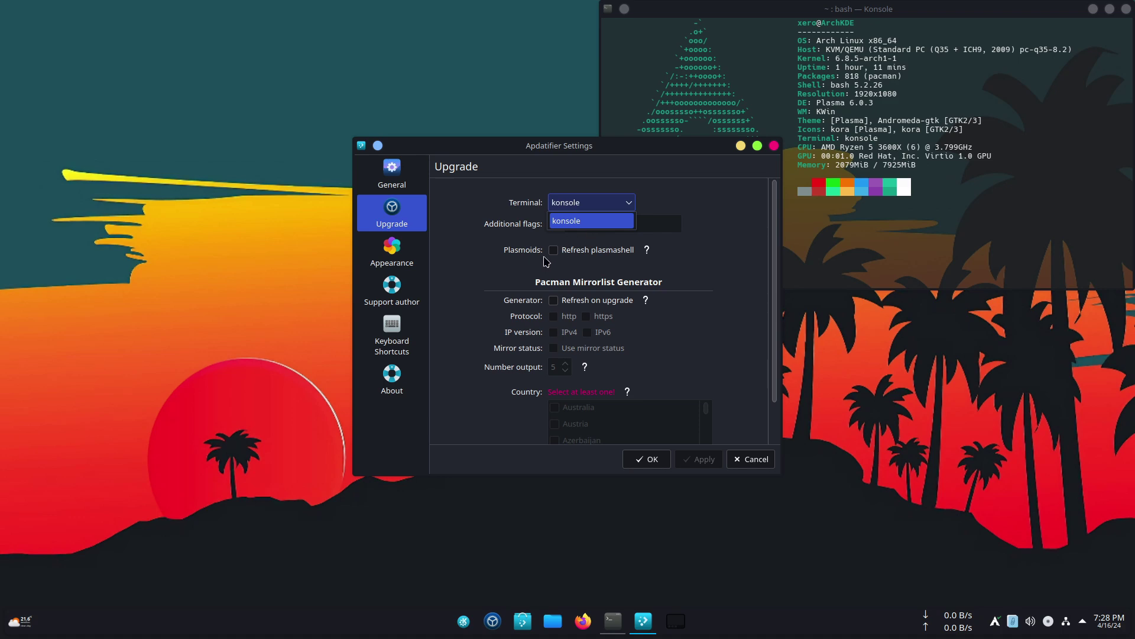
left_click(535, 252)
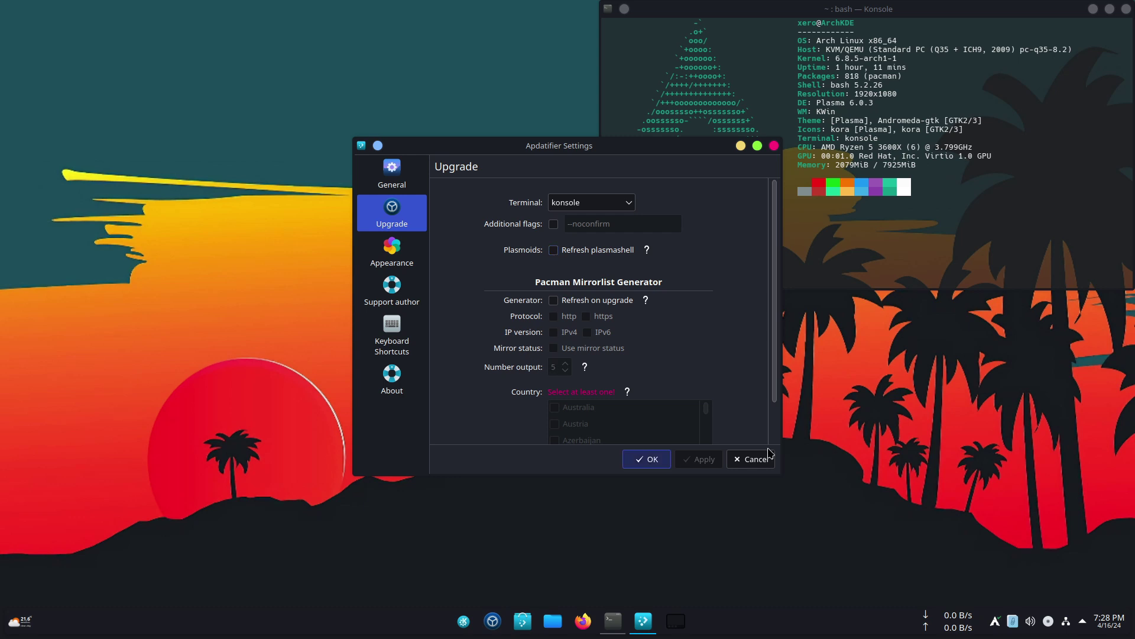
left_click(648, 459)
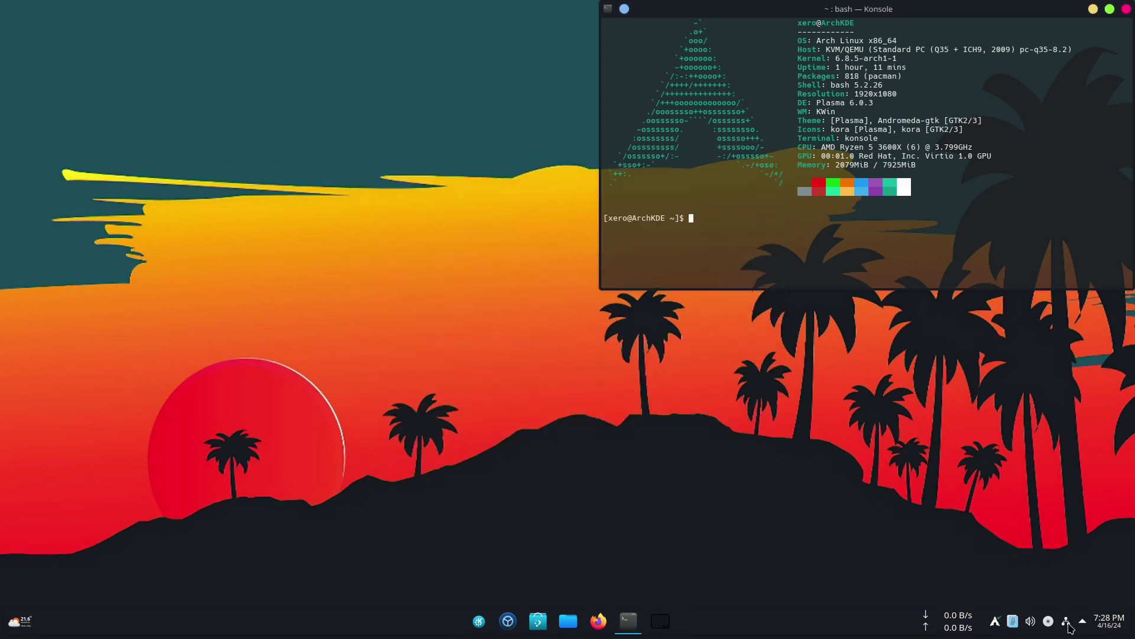
- In System Tray Settings Entries, set Control Centre to 'Always shown' and save
left_click(1086, 624)
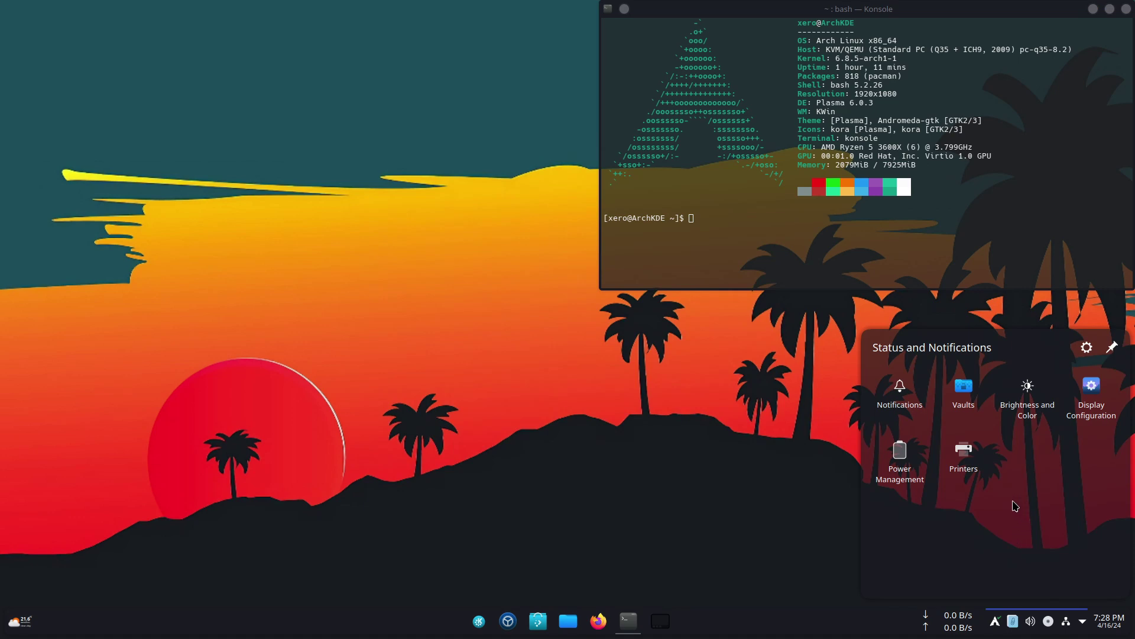
left_click(1087, 347)
left_click(391, 212)
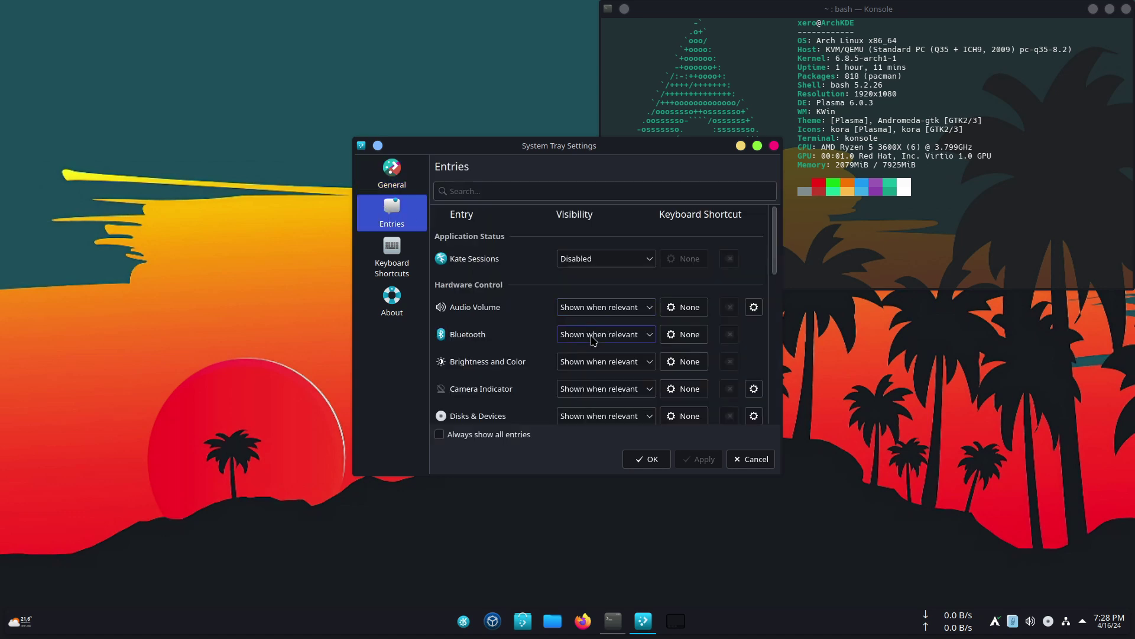
scroll(594, 340, "down", 3)
scroll(593, 340, "up", 3)
scroll(476, 339, "down", 3)
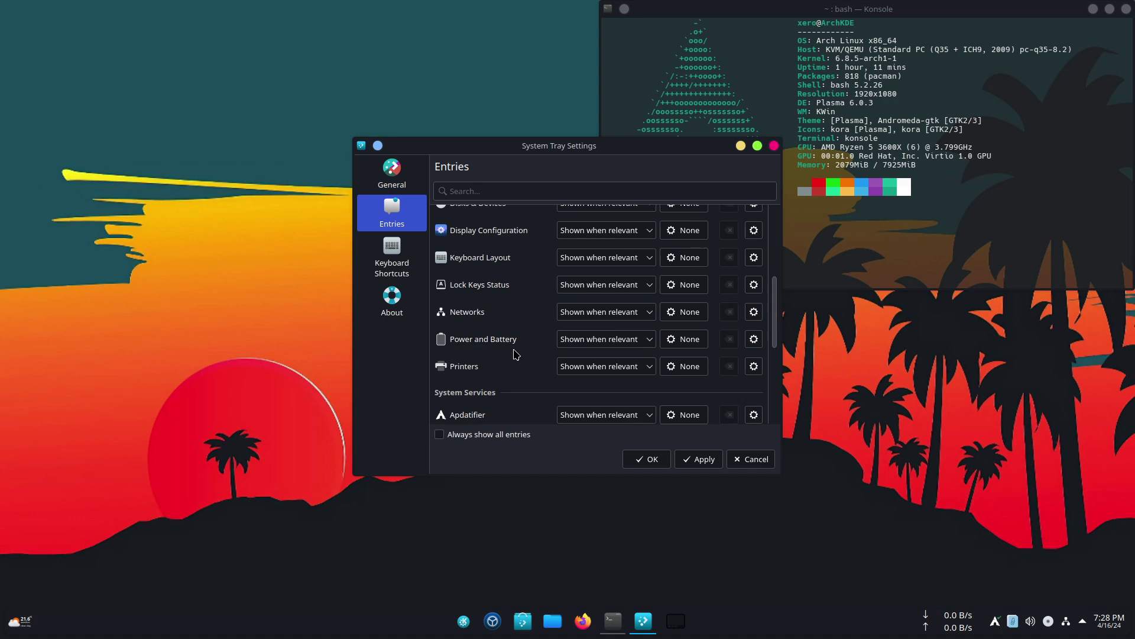
scroll(515, 354, "down", 5)
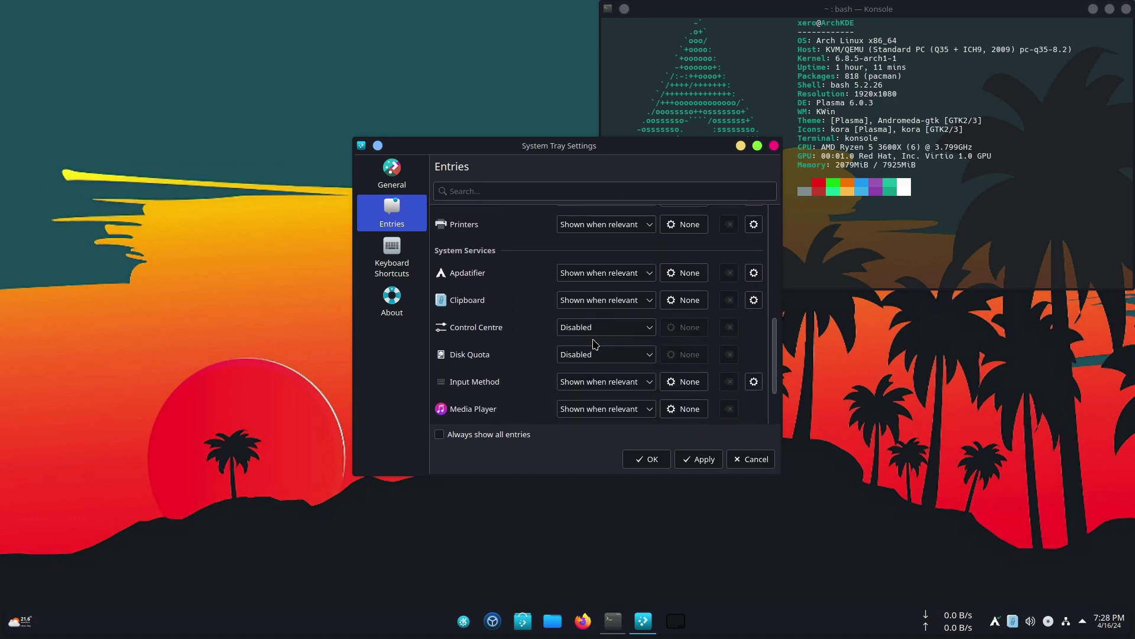
left_click(602, 332)
left_click(586, 363)
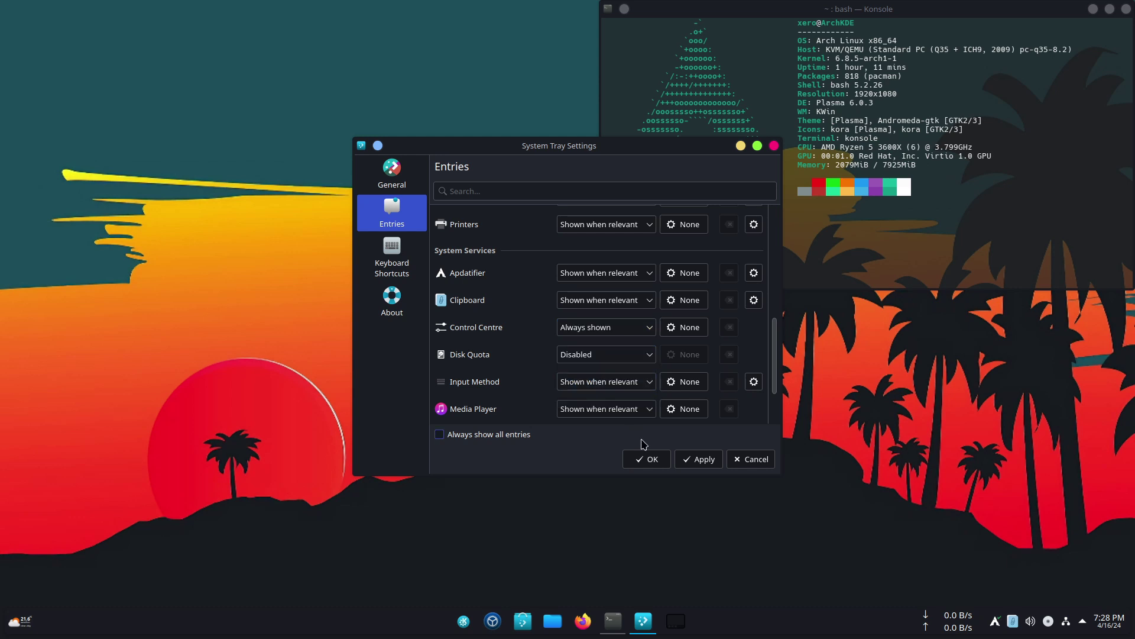
left_click(698, 459)
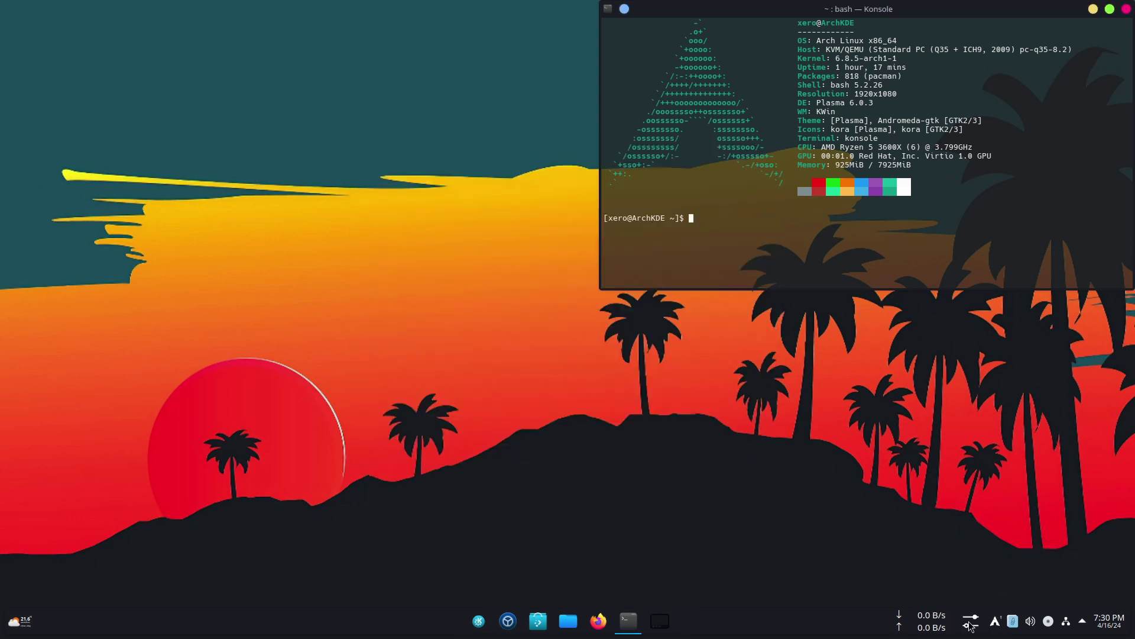
- Open Control Centre's Network, Bluetooth, Volume and media quick settings from the tray, then close it
left_click(972, 628)
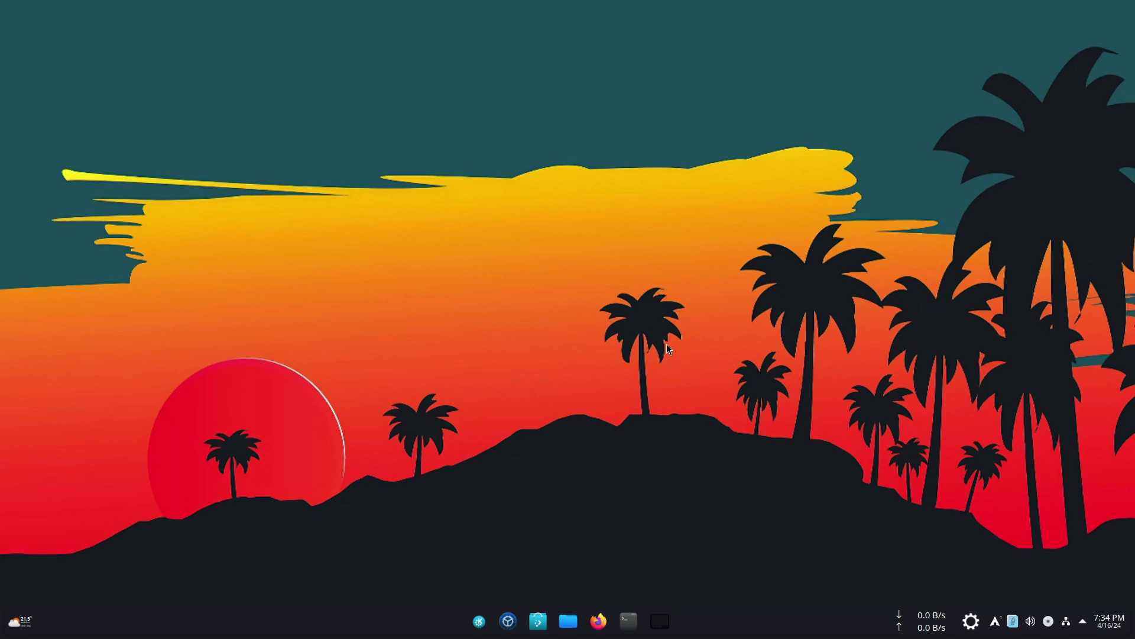
left_click(970, 620)
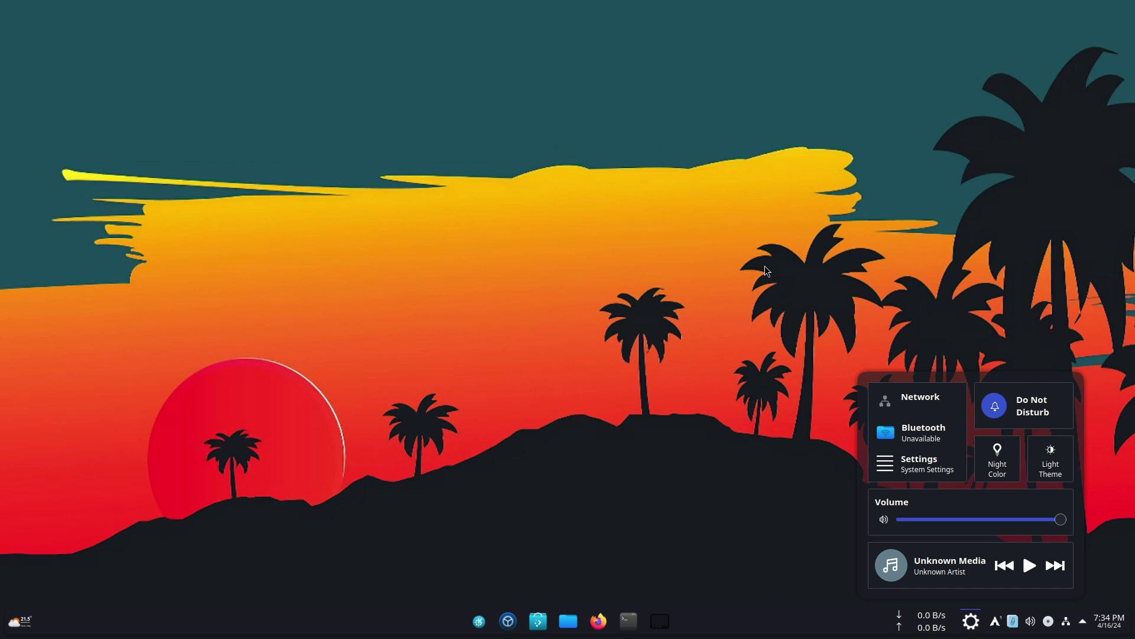
left_click(707, 19)
mouse_move(615, 3)
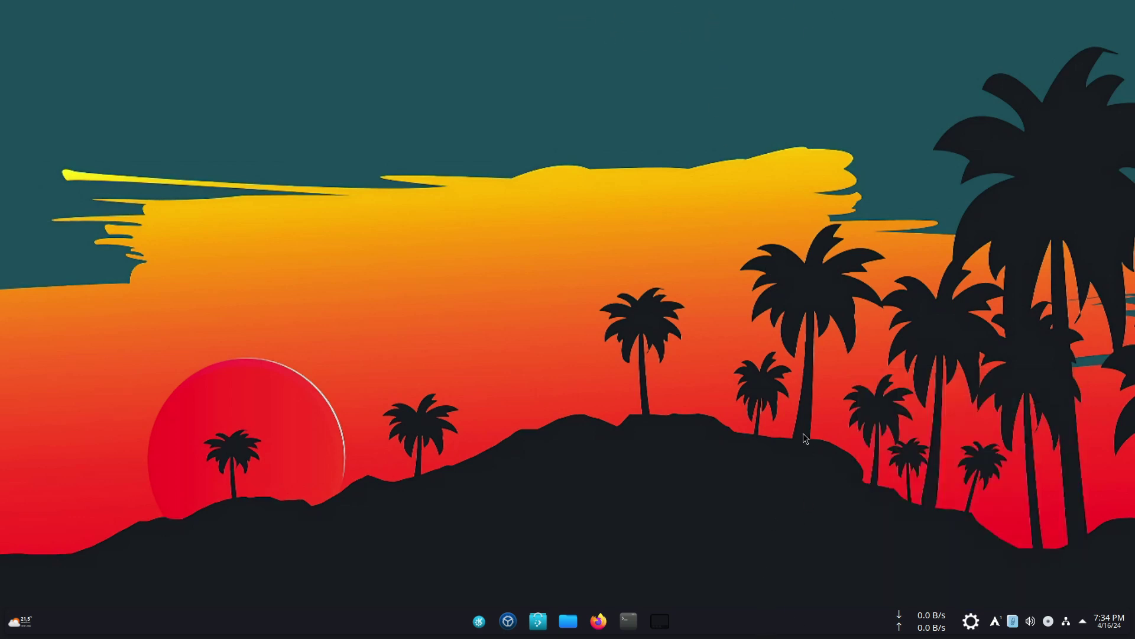
- Enter panel Edit Mode and leave it again without changes
right_click(772, 627)
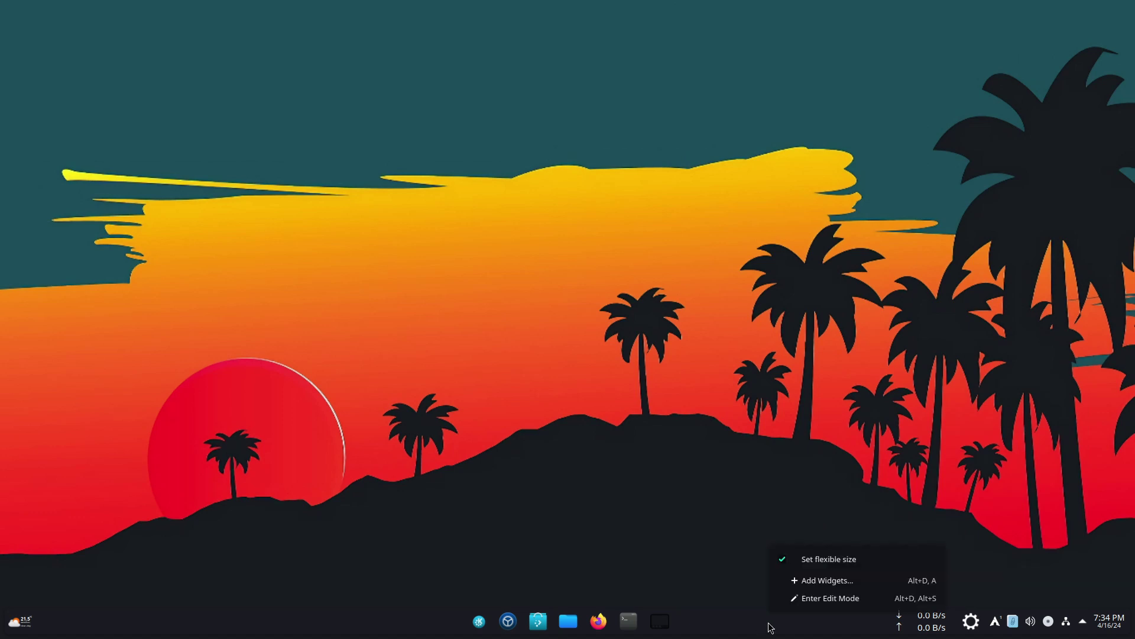
left_click(807, 598)
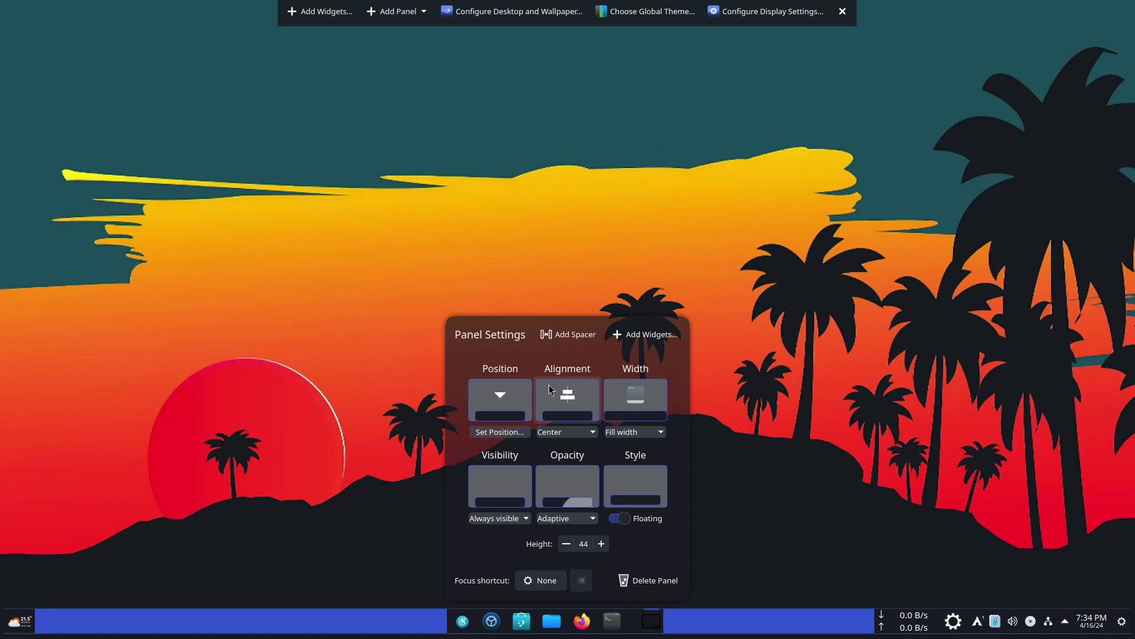
left_click(500, 432)
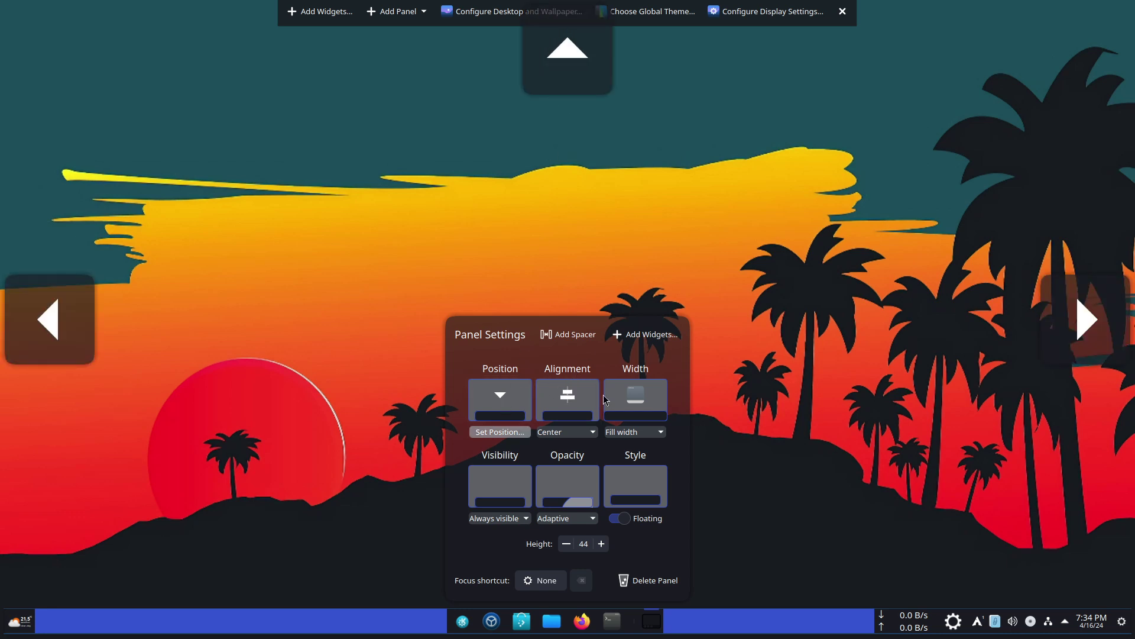
left_click(796, 491)
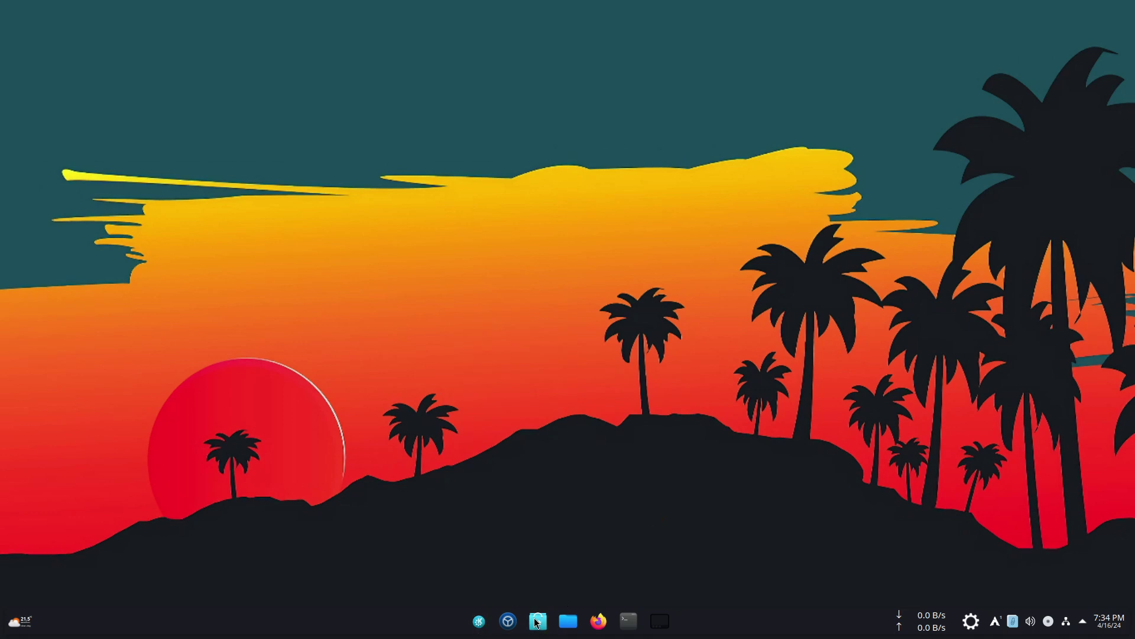
- Re-enter panel Edit Mode and reduce the panel height to 34
right_click(802, 626)
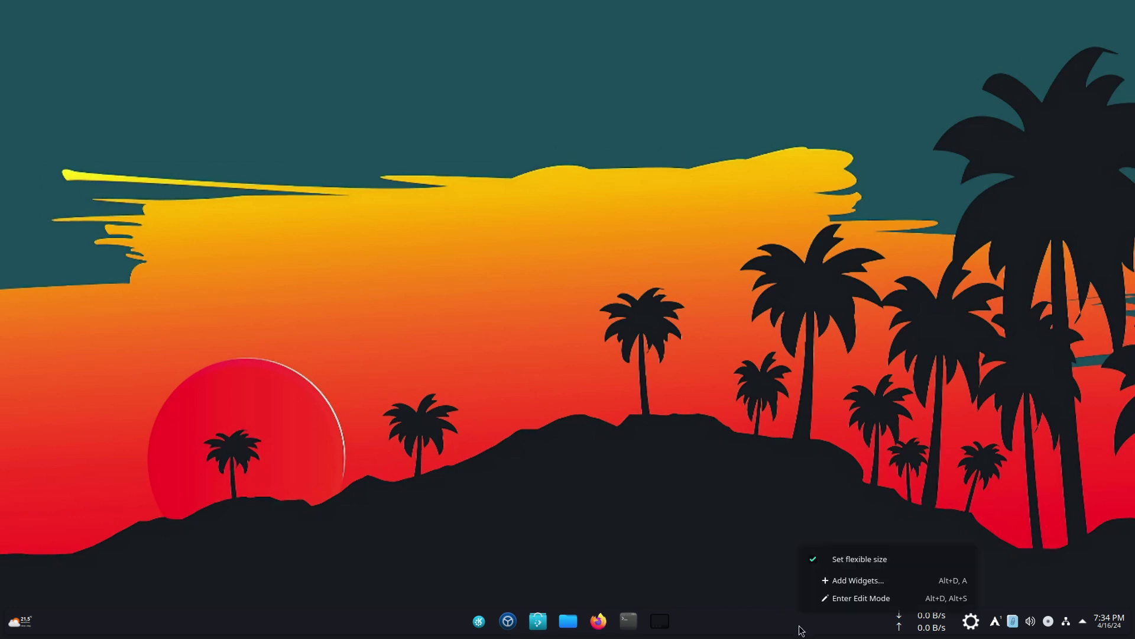
left_click(843, 599)
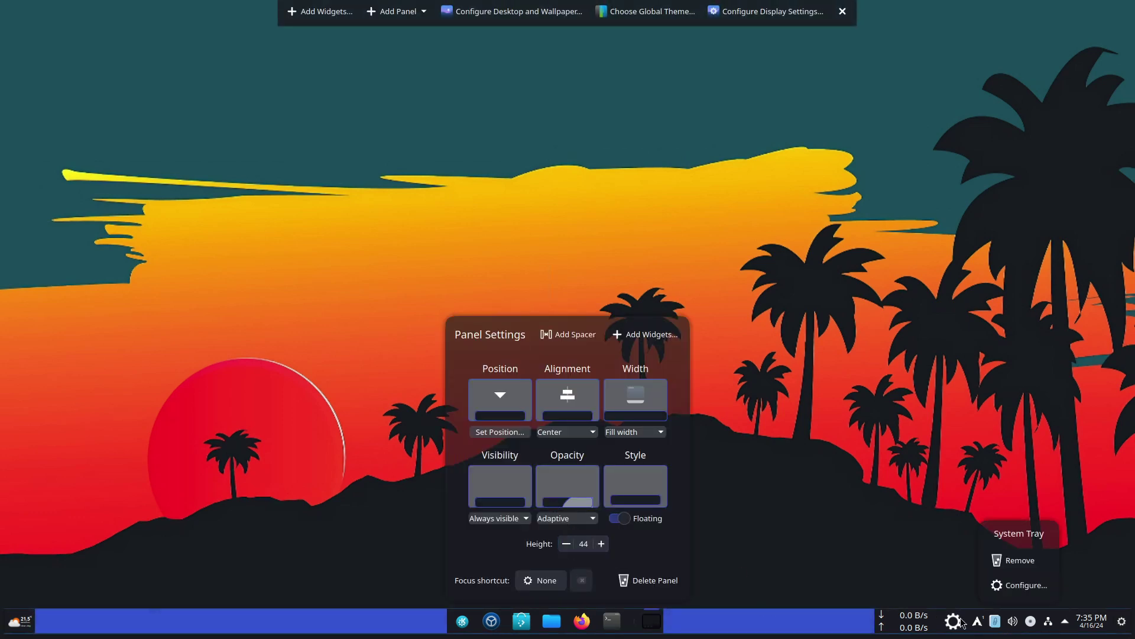
mouse_move(940, 624)
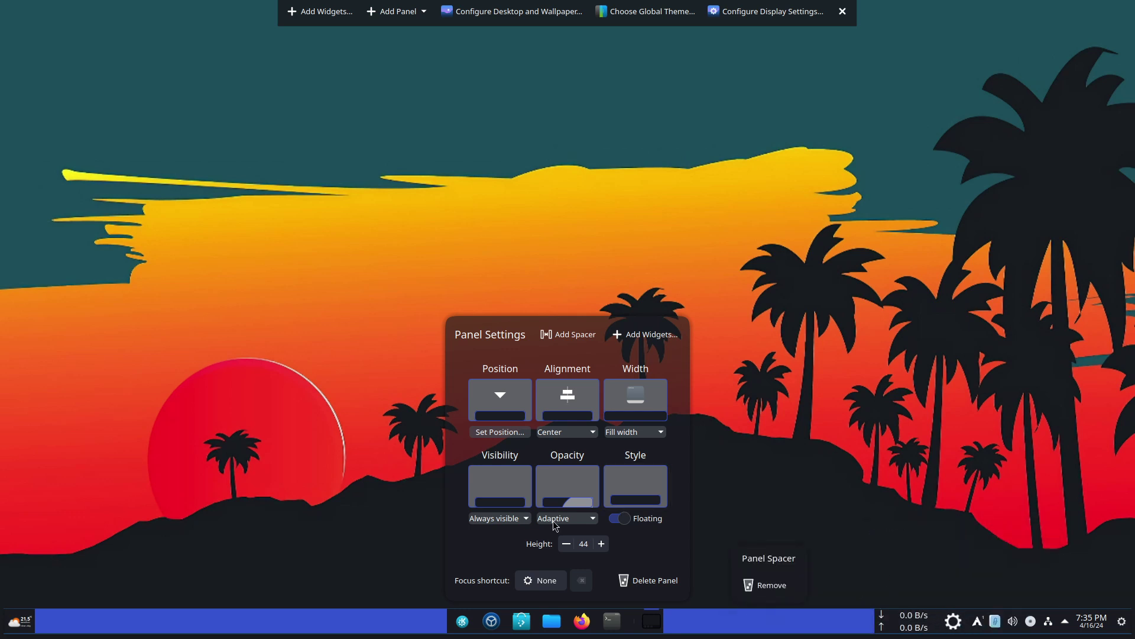
left_click(563, 544)
left_click(563, 544)
left_click(562, 546)
left_click(562, 545)
left_click(563, 546)
left_click(563, 546)
left_click(562, 545)
left_click(563, 545)
left_click(562, 547)
left_click(562, 547)
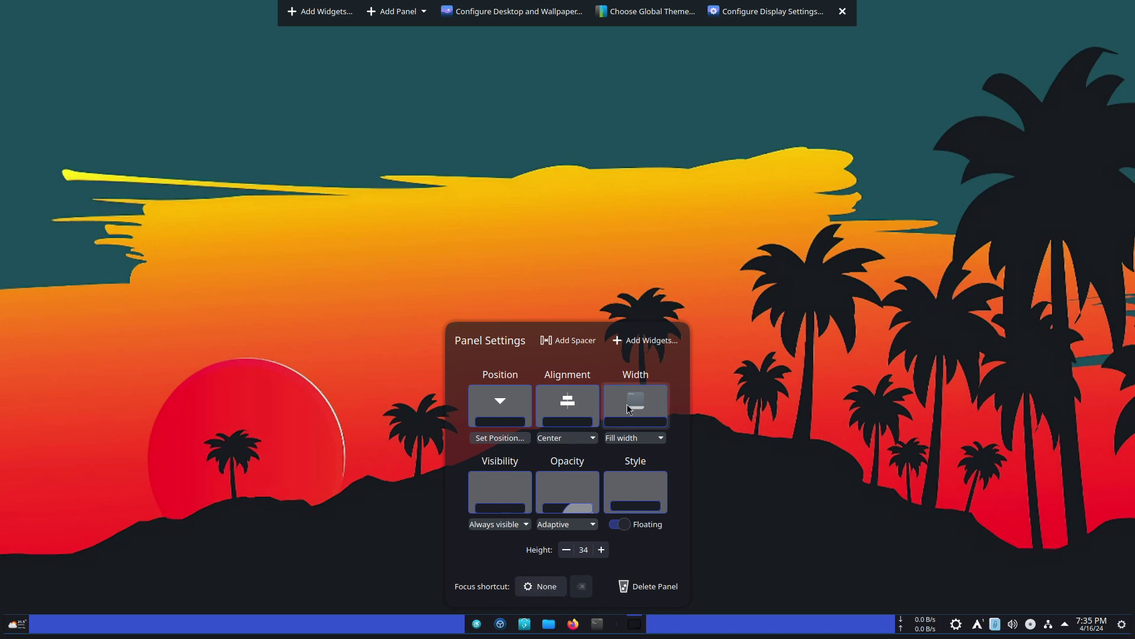
- Set the panel width back to Fill width and exit Edit Mode
left_click(658, 438)
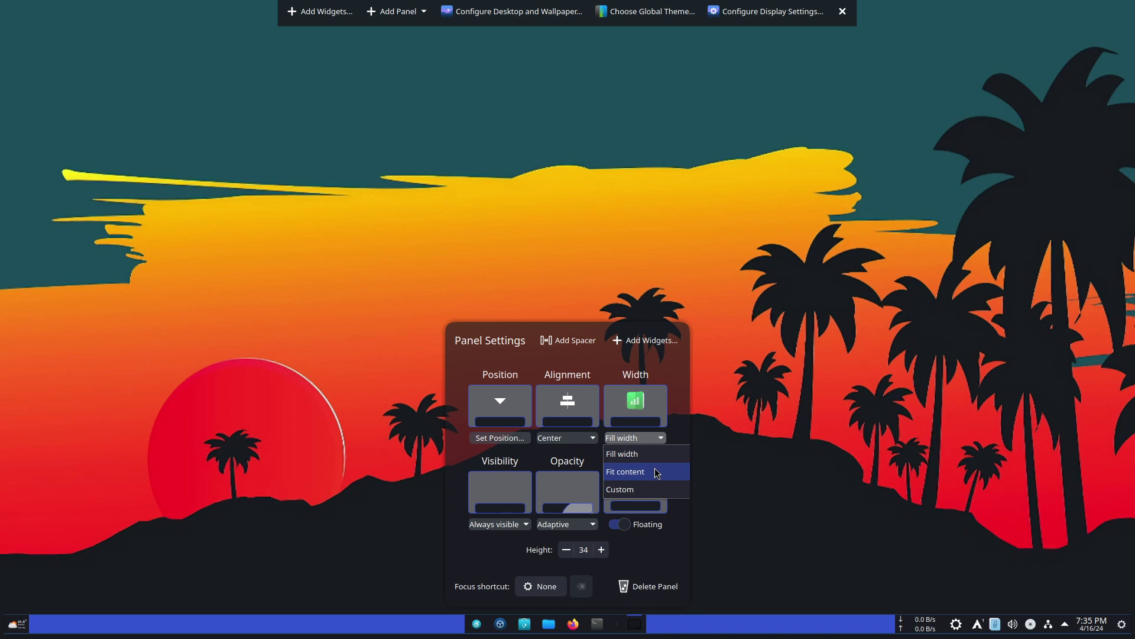
left_click(656, 472)
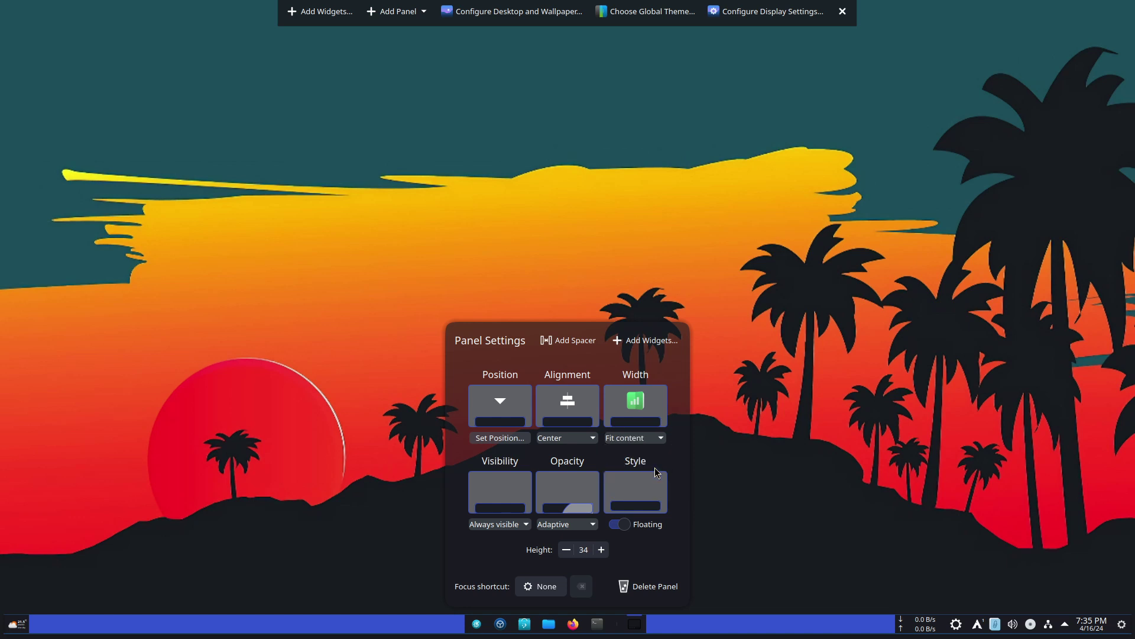
left_click(655, 439)
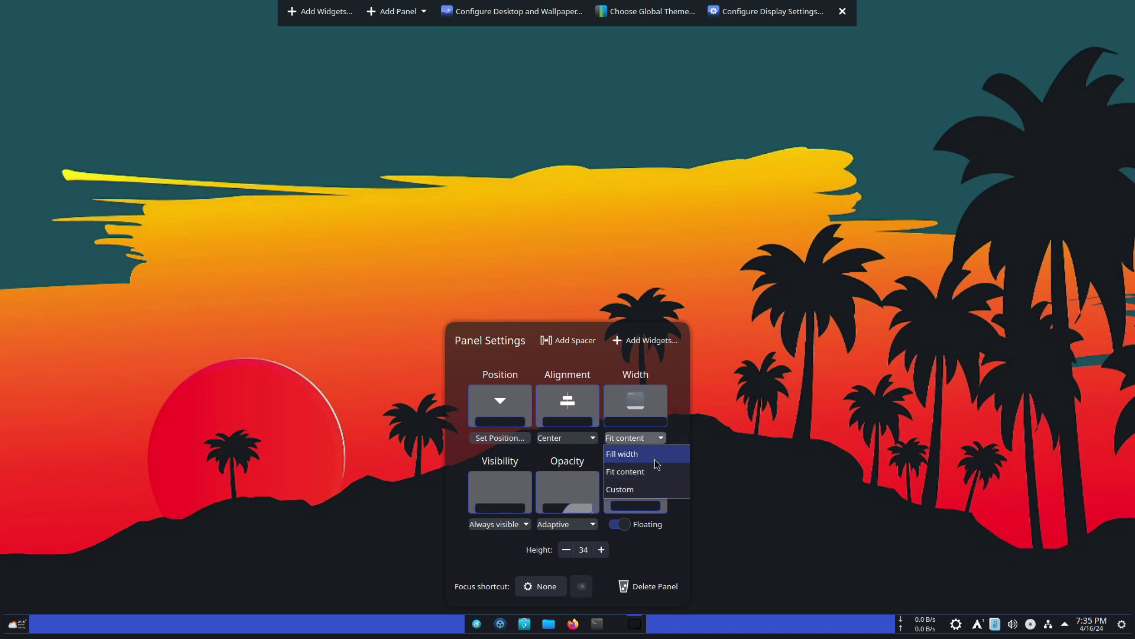
left_click(655, 455)
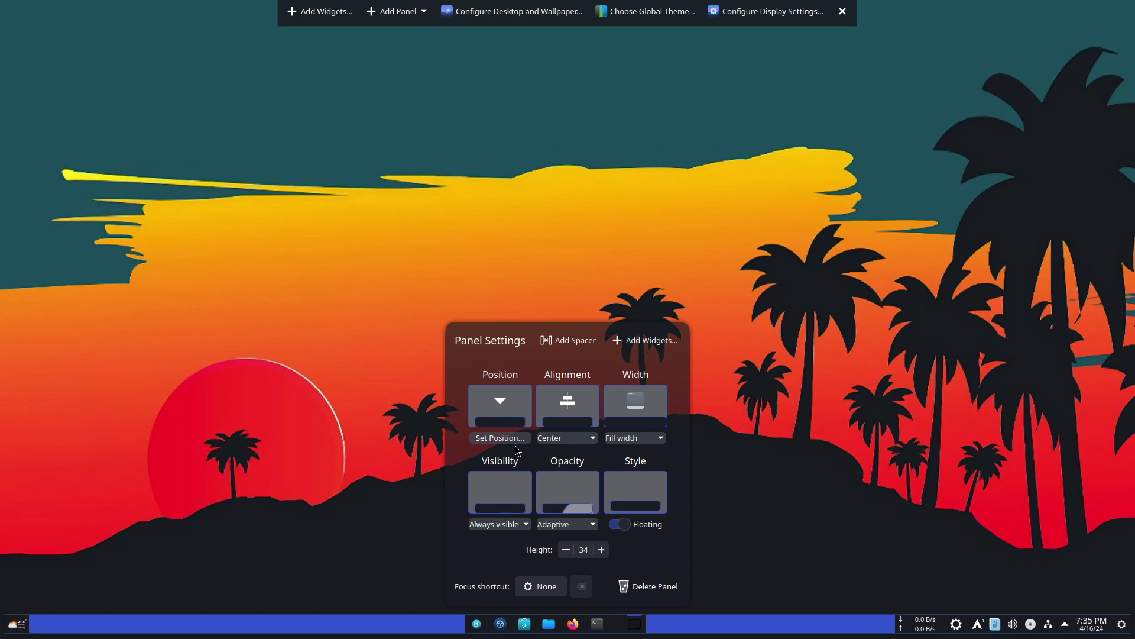
left_click(796, 373)
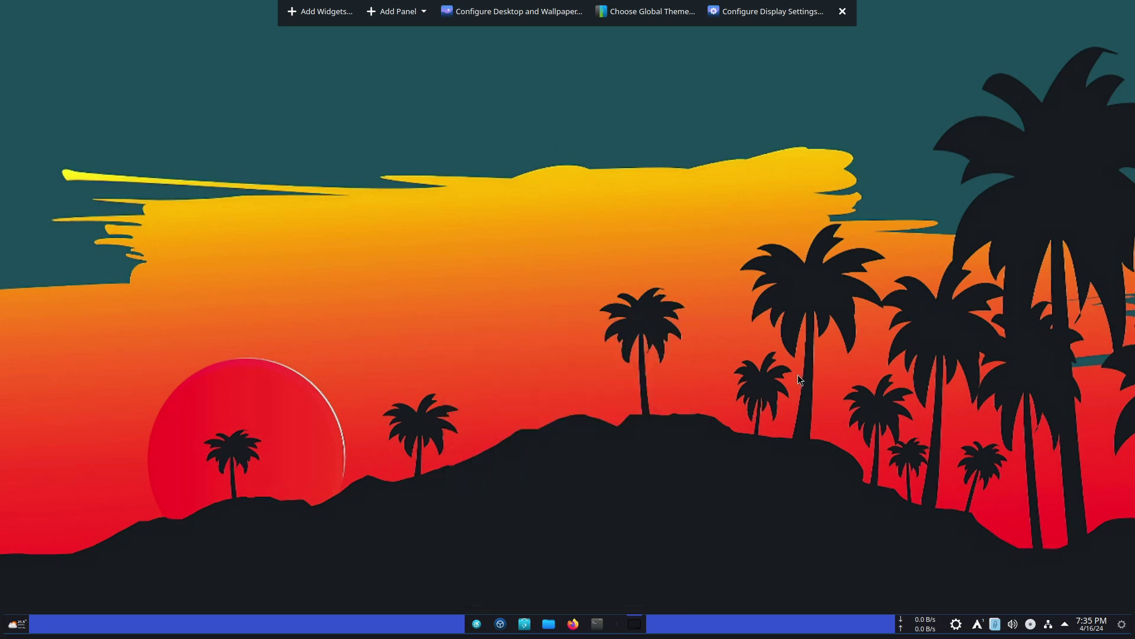
left_click(843, 13)
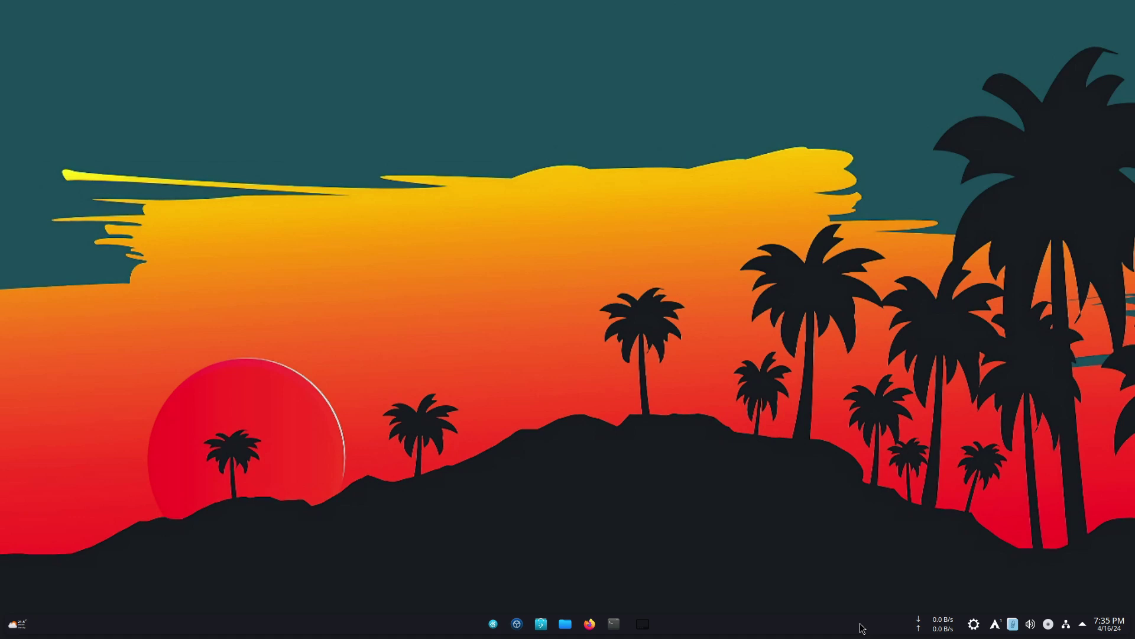
- Turn off the Andromeda launcher's indicator in its settings and apply the change
right_click(493, 626)
left_click(565, 543)
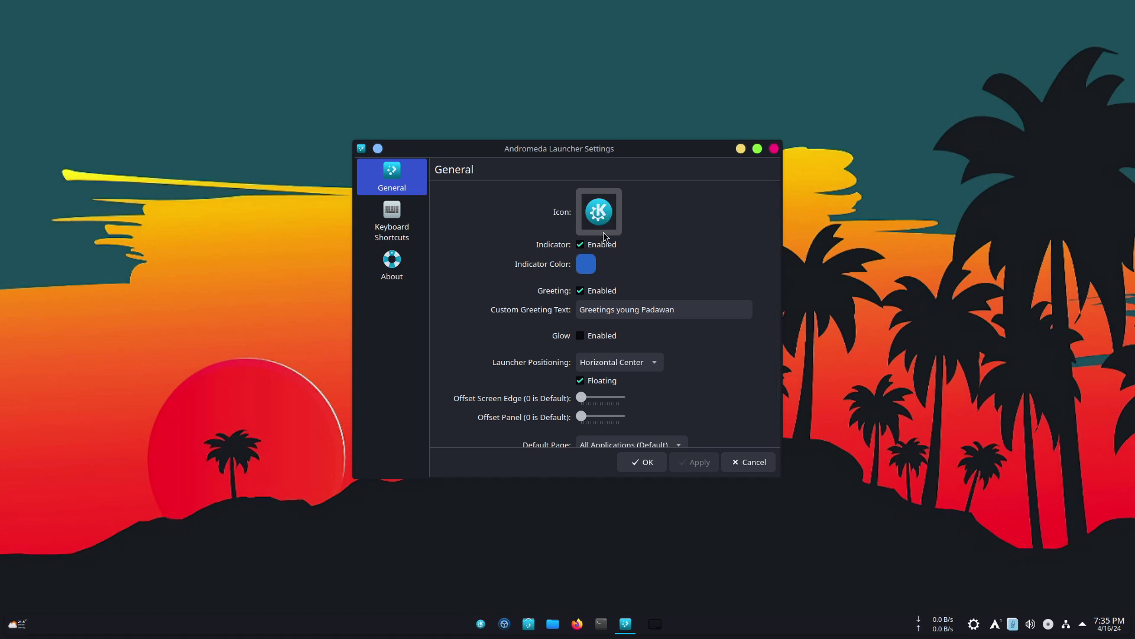
left_click(603, 245)
left_click(696, 462)
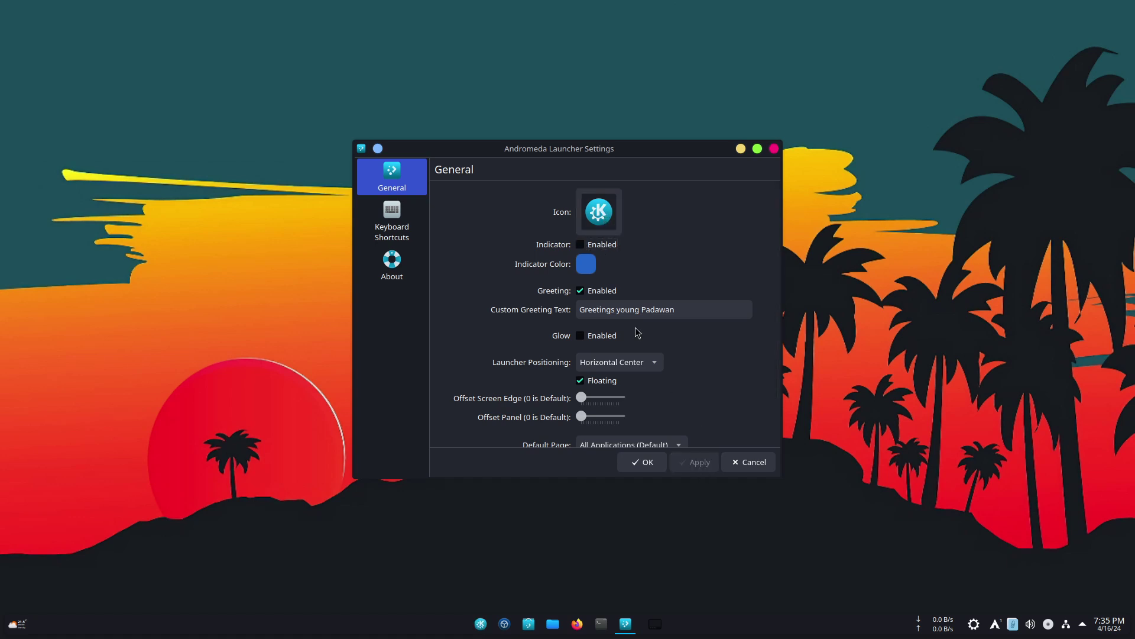
- Change the launcher icon to the green alien-arena icon, apply, and close the settings
left_click(592, 219)
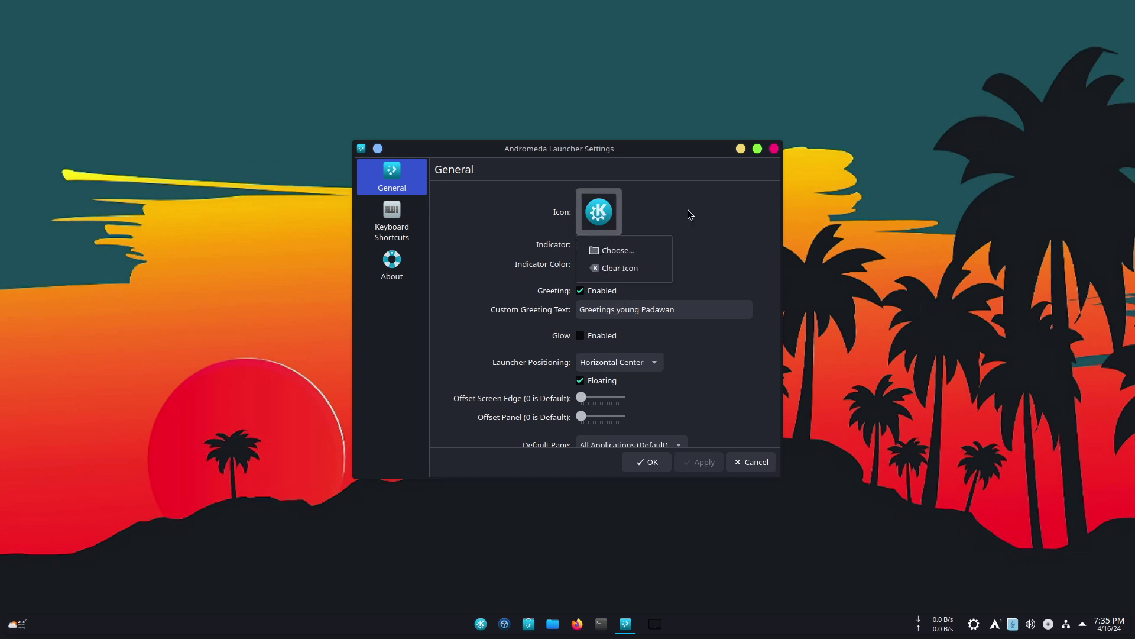
left_click(649, 251)
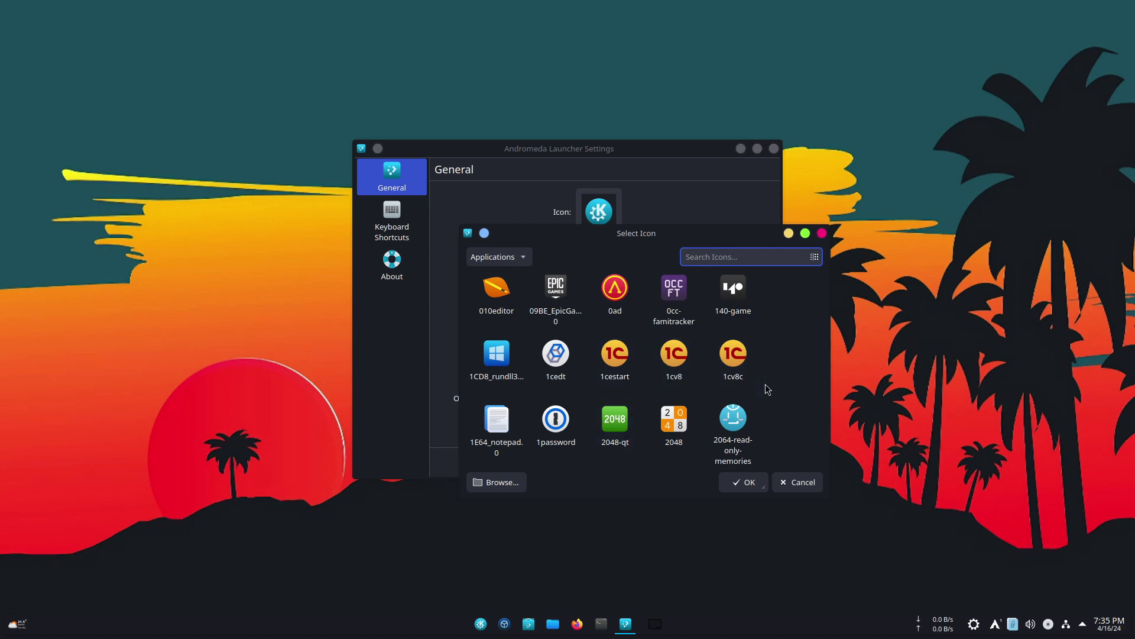
scroll(765, 384, "down", 5)
scroll(765, 384, "down", 3)
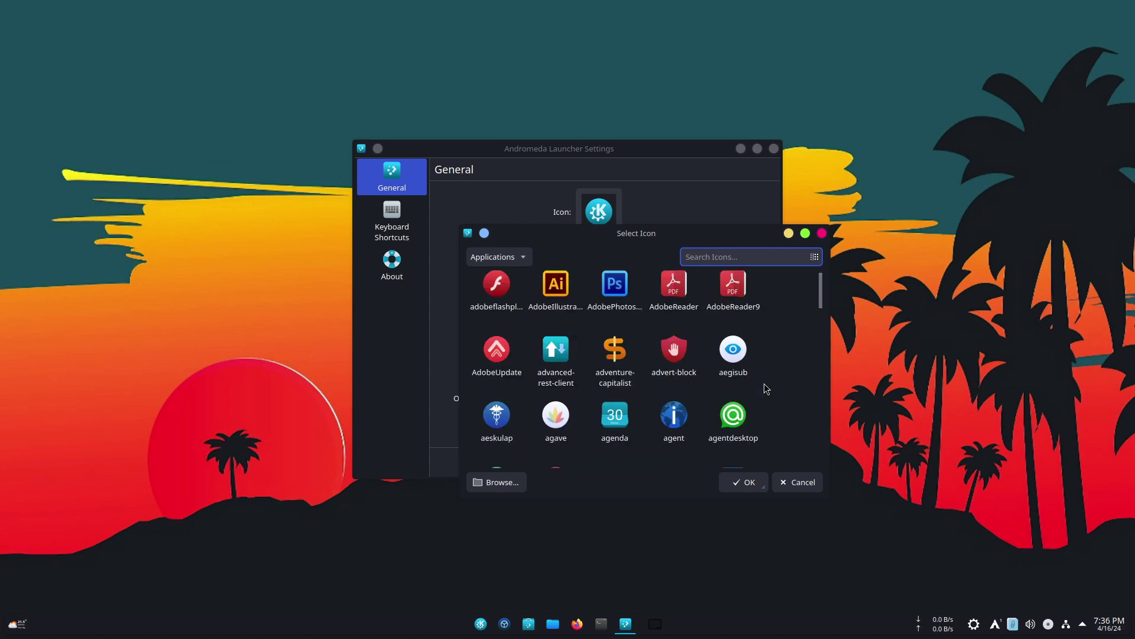
scroll(765, 384, "down", 3)
left_click(556, 423)
left_click(746, 482)
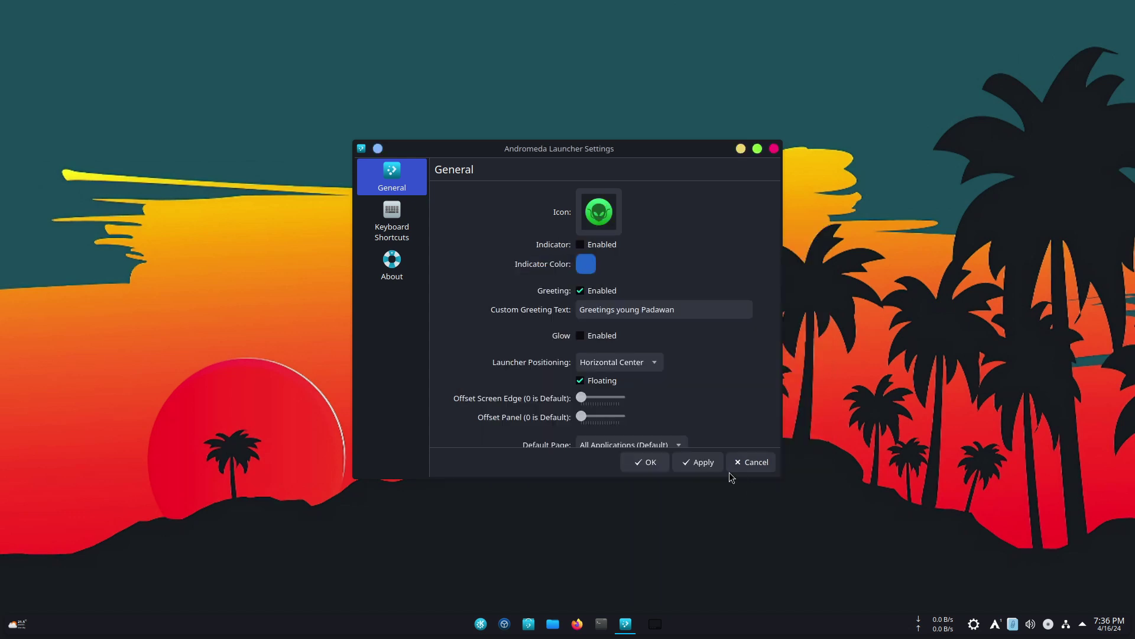
left_click(700, 465)
left_click(652, 462)
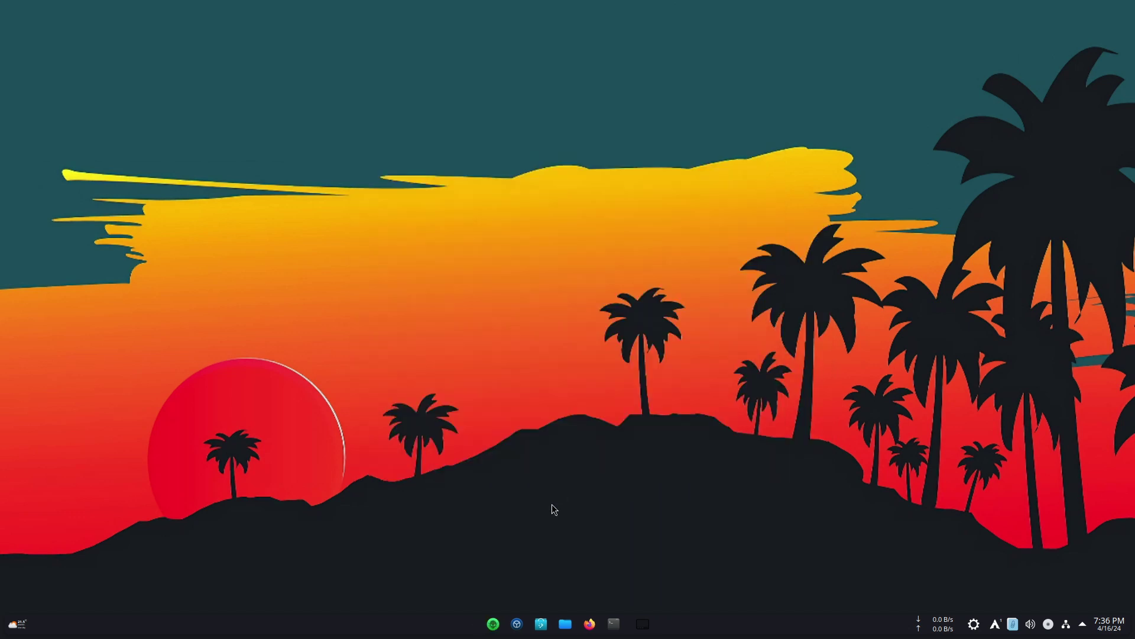
- Open the Andromeda launcher from the green alien icon to preview its 'Greetings young Padawan' menu
left_click(493, 623)
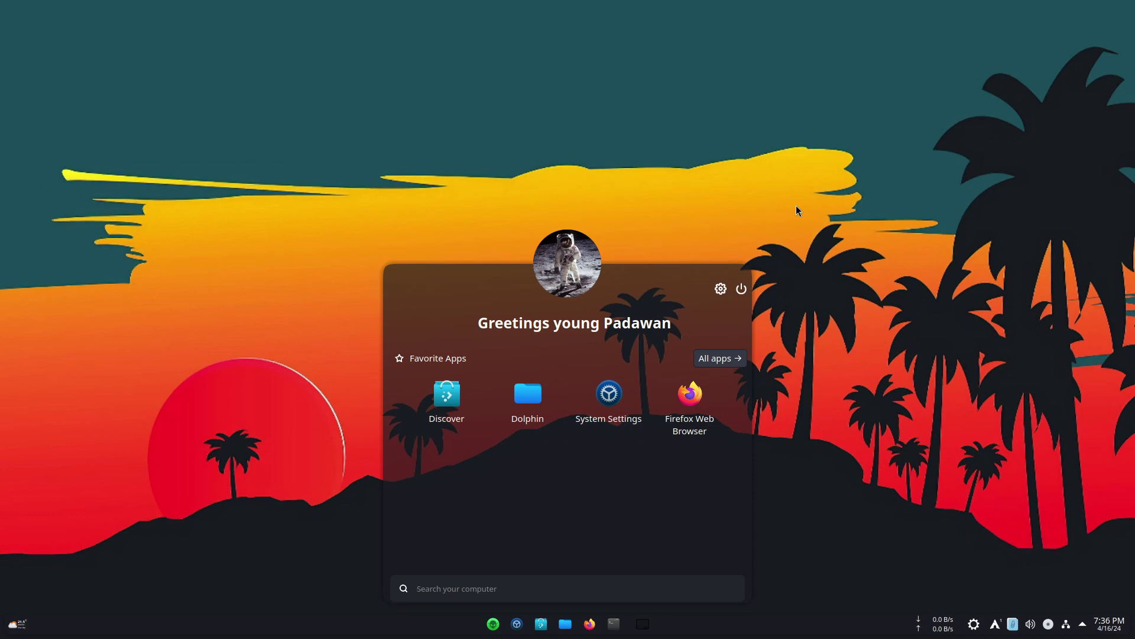